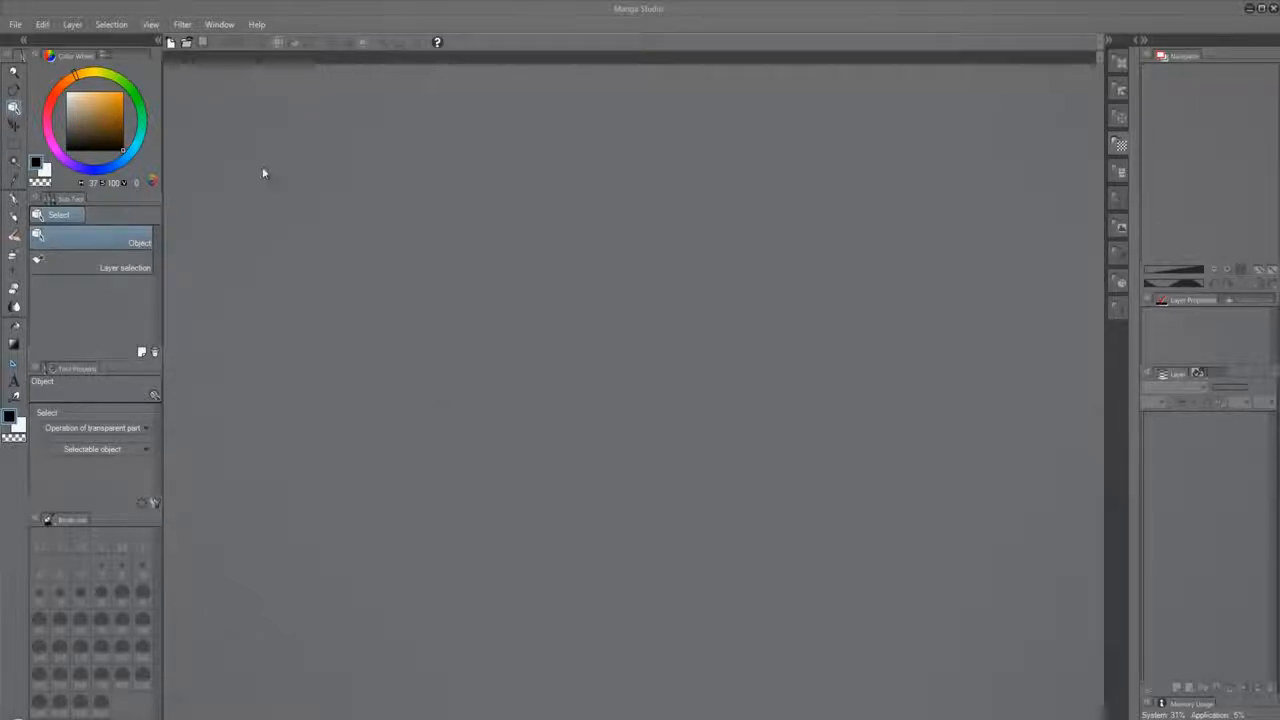
pyautogui.click(16, 27)
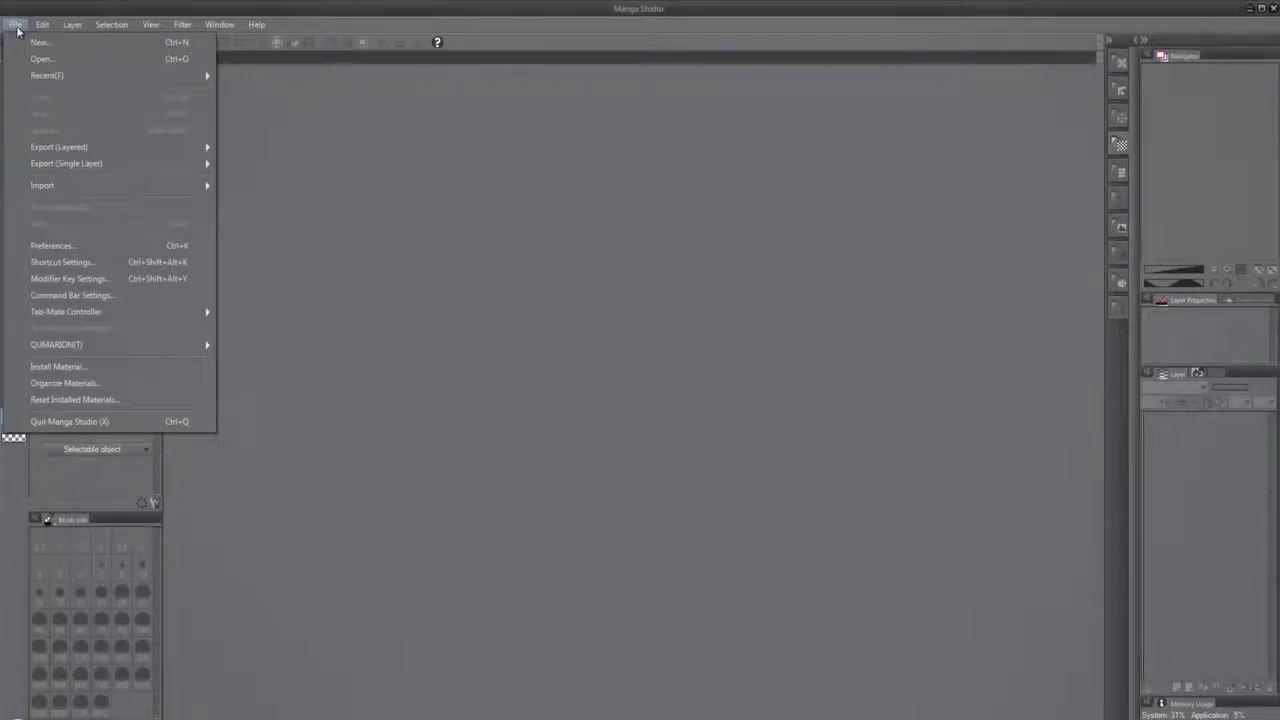
pyautogui.click(38, 42)
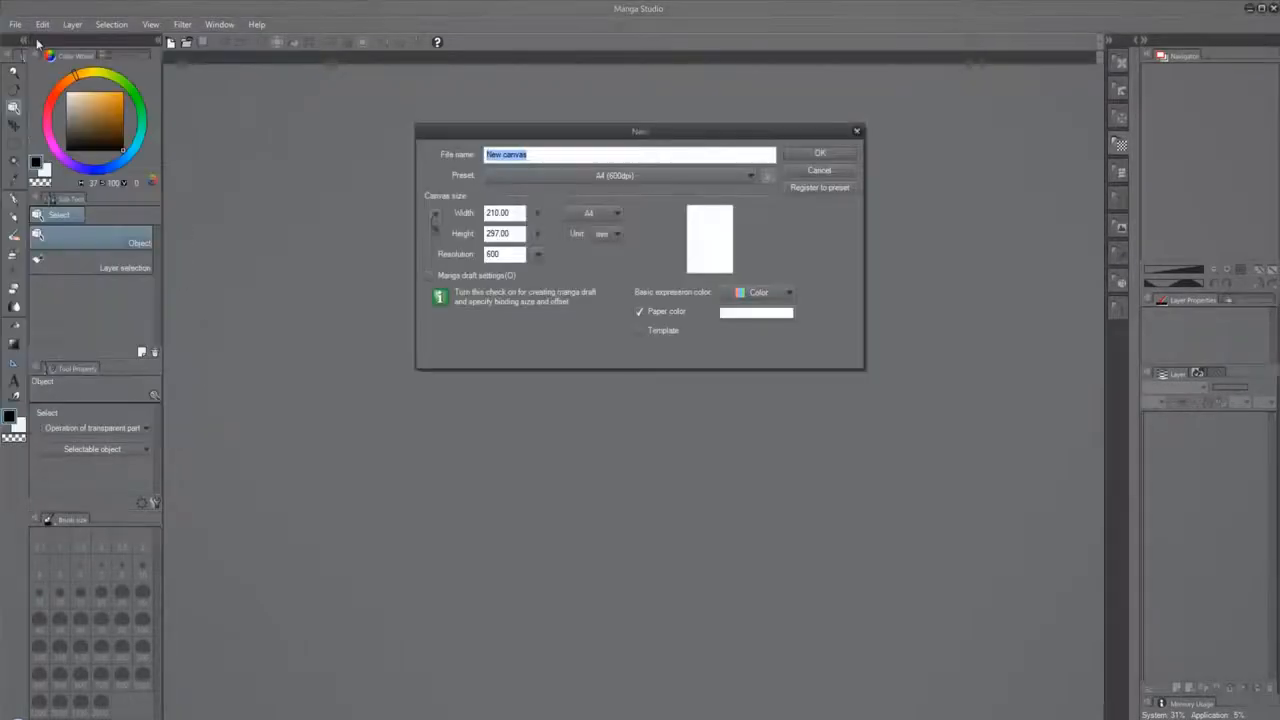
pyautogui.click(816, 171)
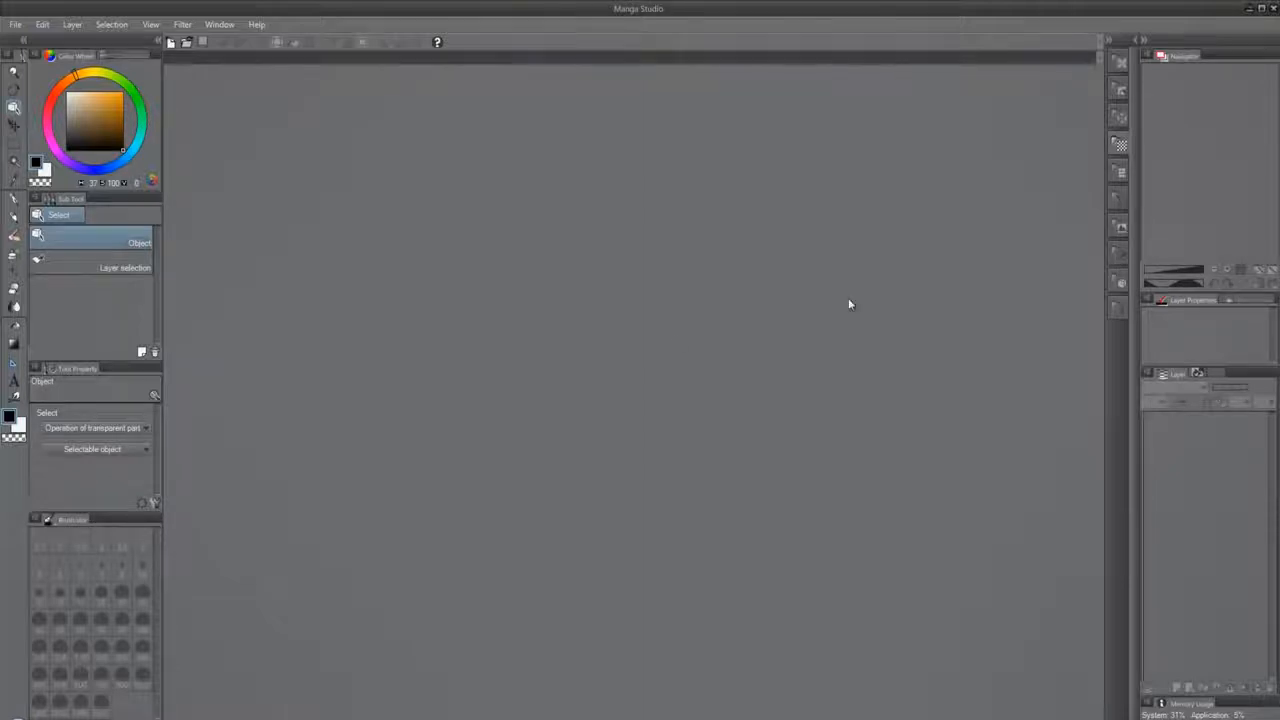
# Check the color theme choices in the interface preferences, keeping the Dark color theme
pyautogui.click(15, 24)
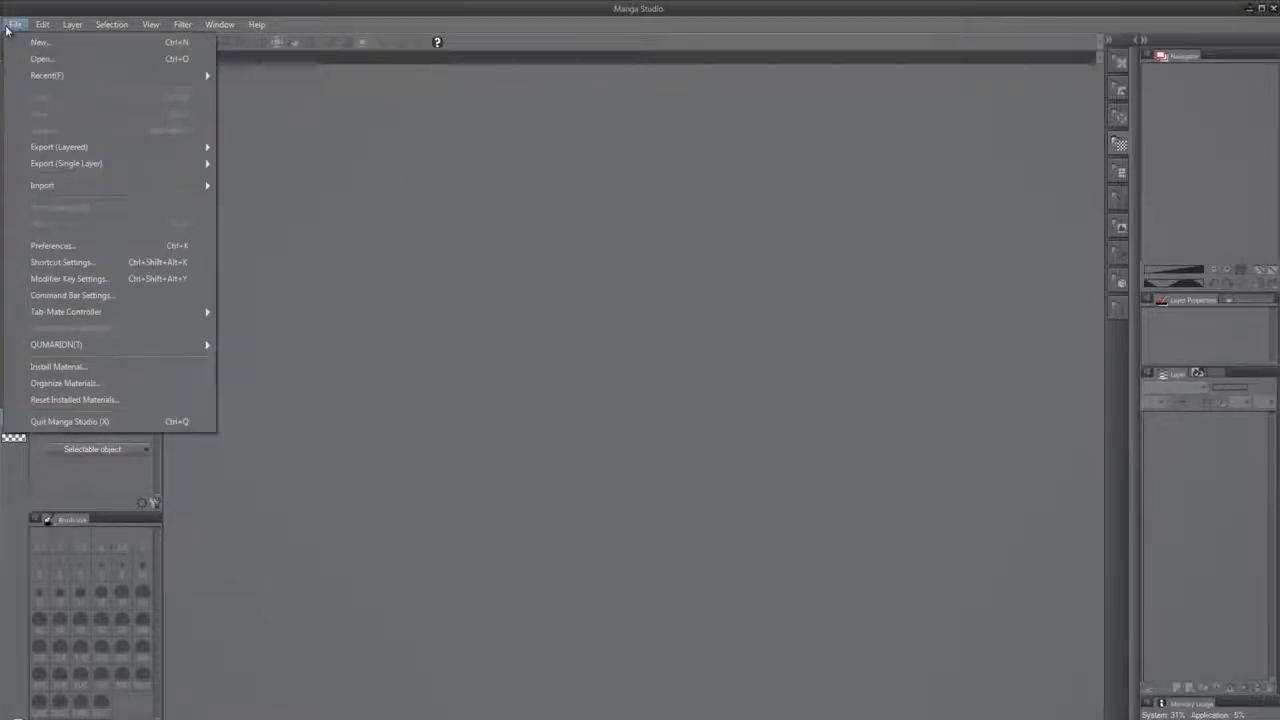
pyautogui.click(80, 246)
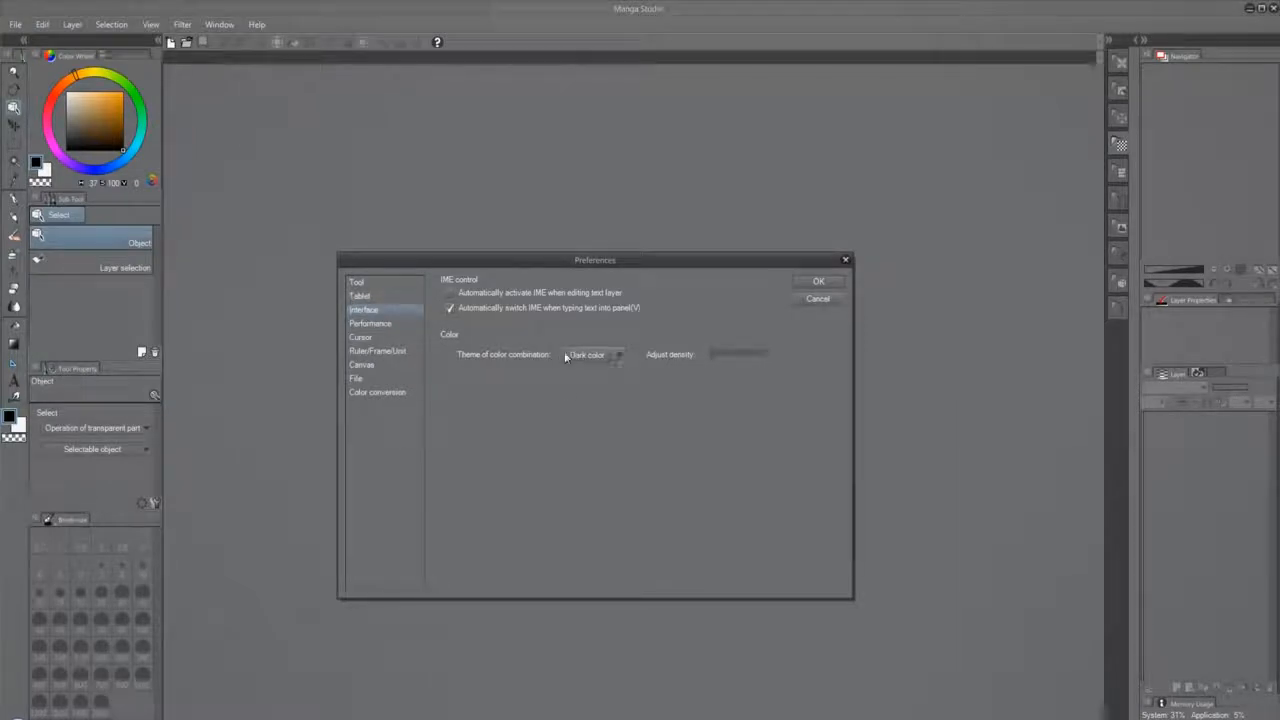
pyautogui.click(618, 356)
pyautogui.click(731, 395)
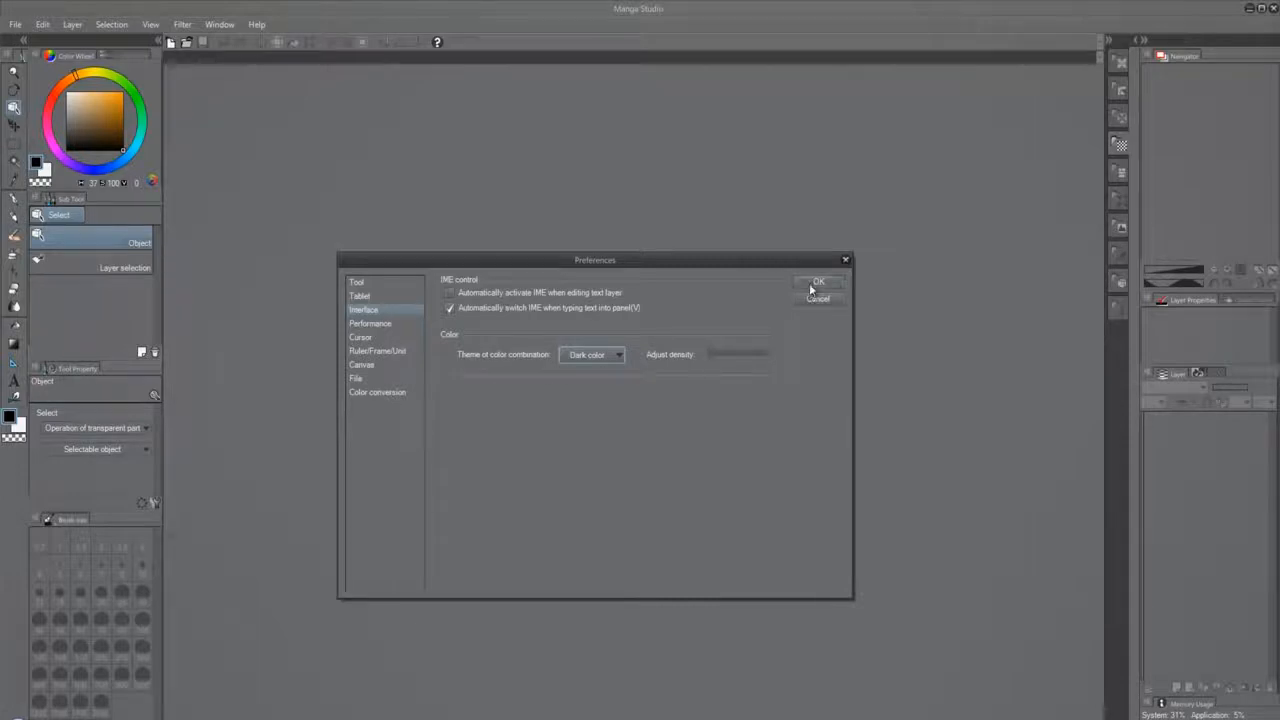
pyautogui.click(812, 283)
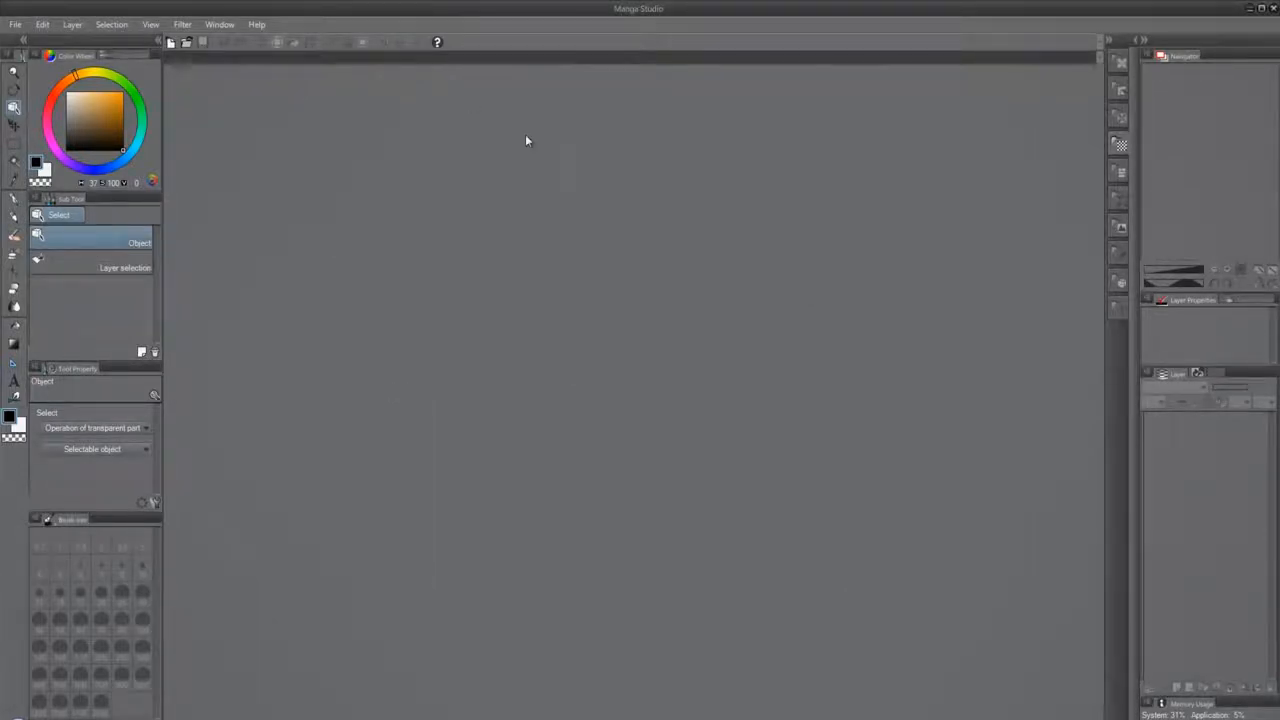
# Create a new A4 color canvas of 210 × 297 mm at 600 dpi with manga draft settings off
pyautogui.click(15, 24)
pyautogui.click(40, 49)
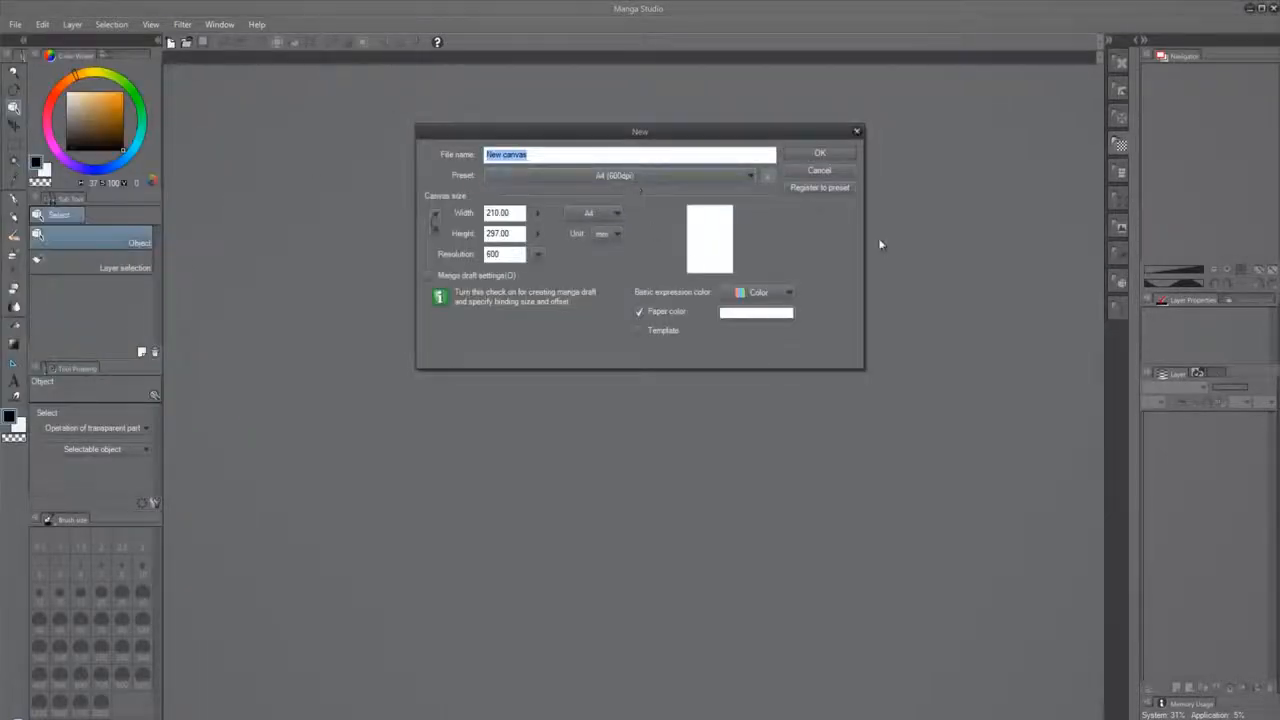
pyautogui.click(497, 274)
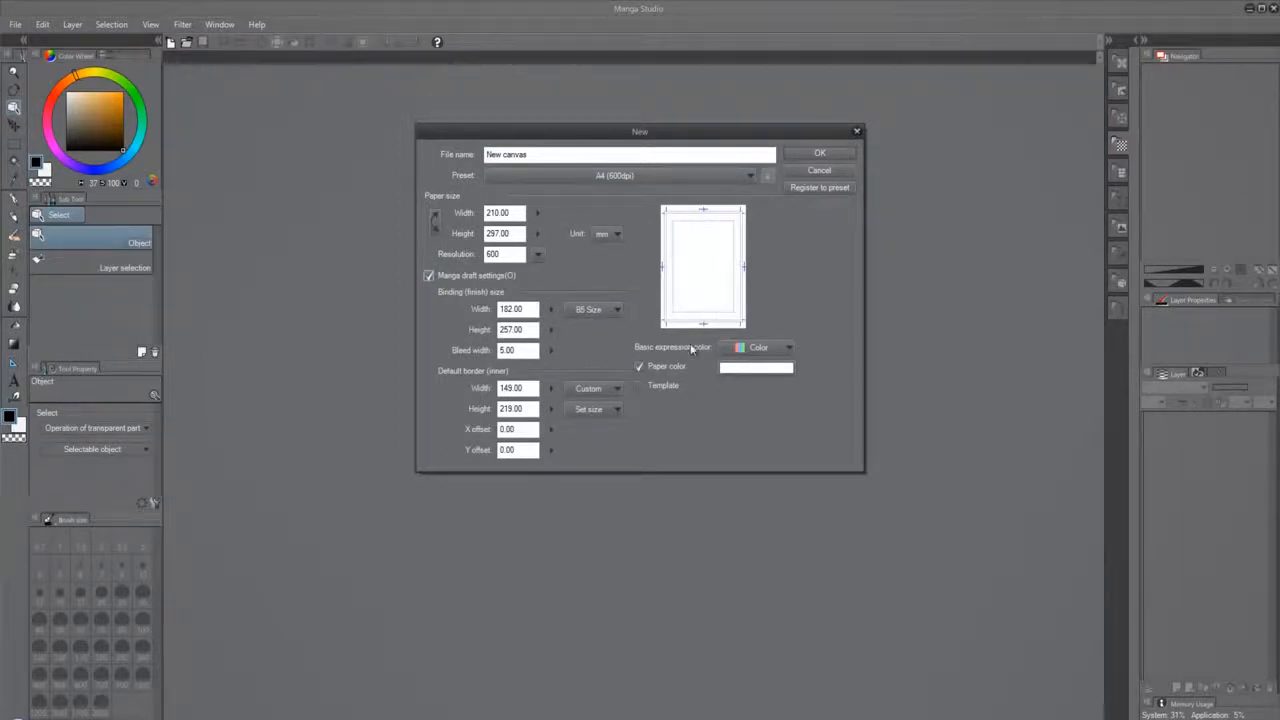
pyautogui.click(502, 276)
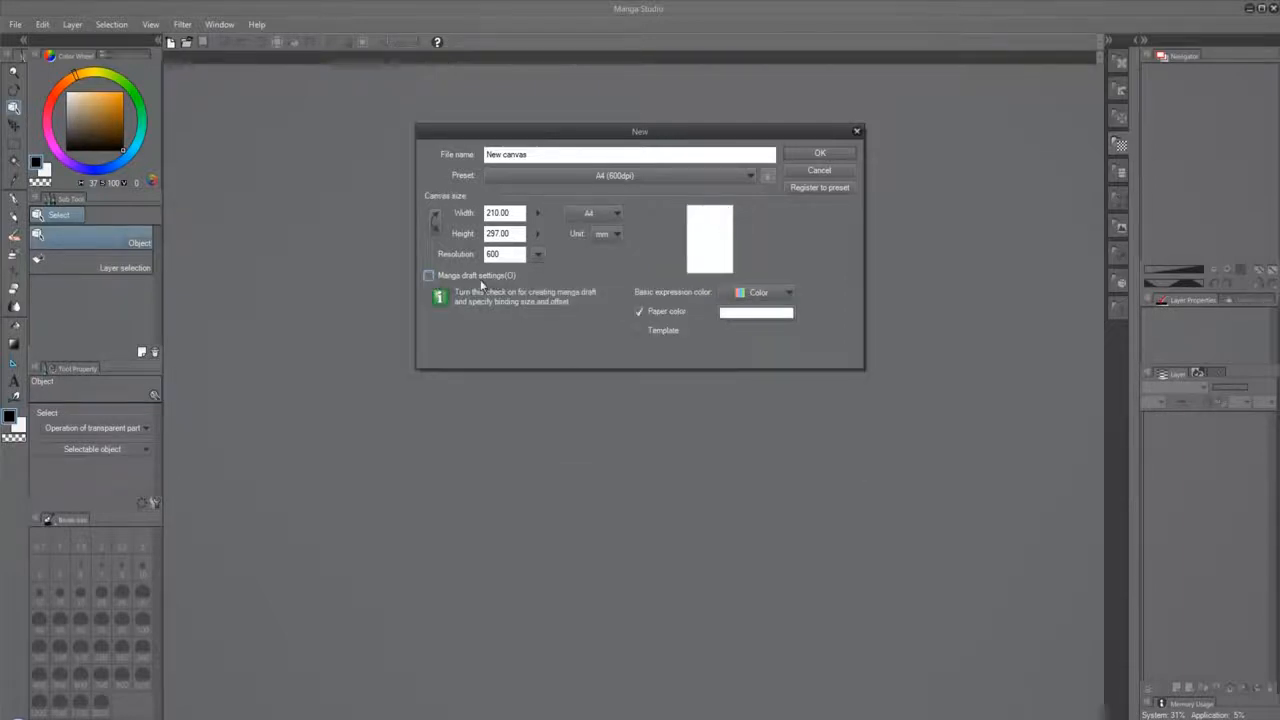
pyautogui.click(427, 277)
pyautogui.click(427, 277)
pyautogui.click(818, 152)
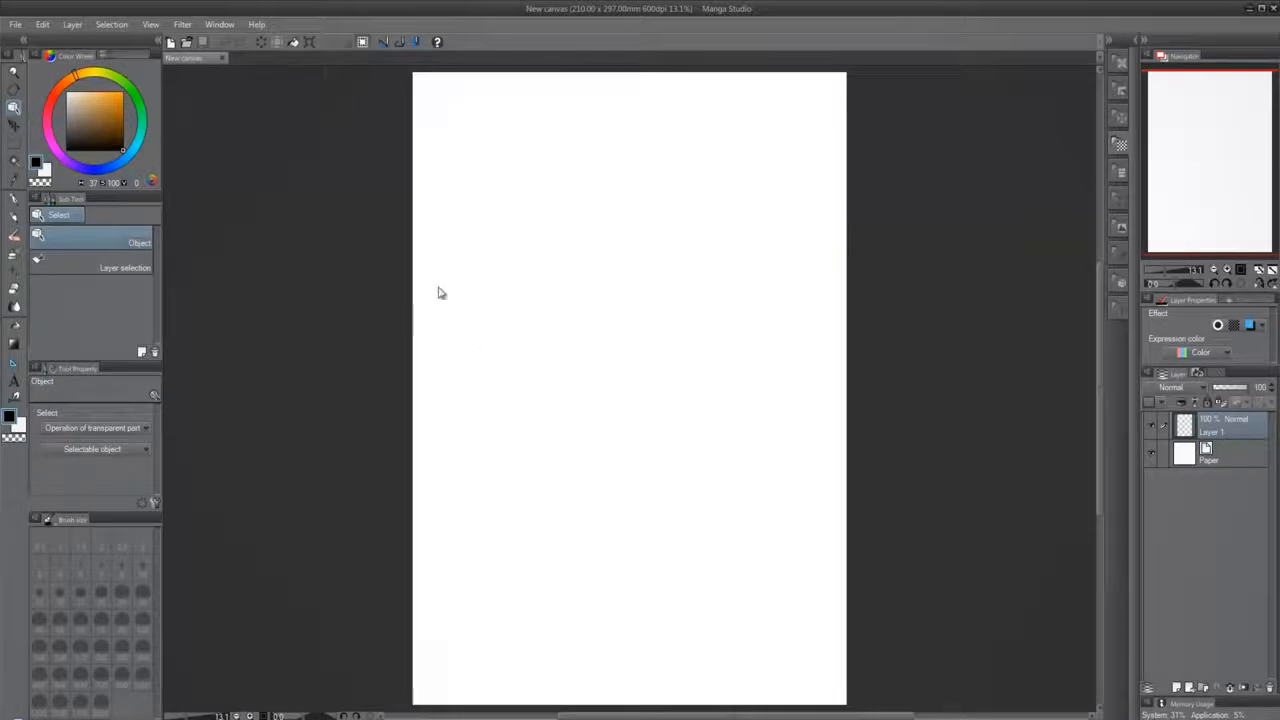
# Create a 3-point perspective ruler on a new layer
pyautogui.click(75, 25)
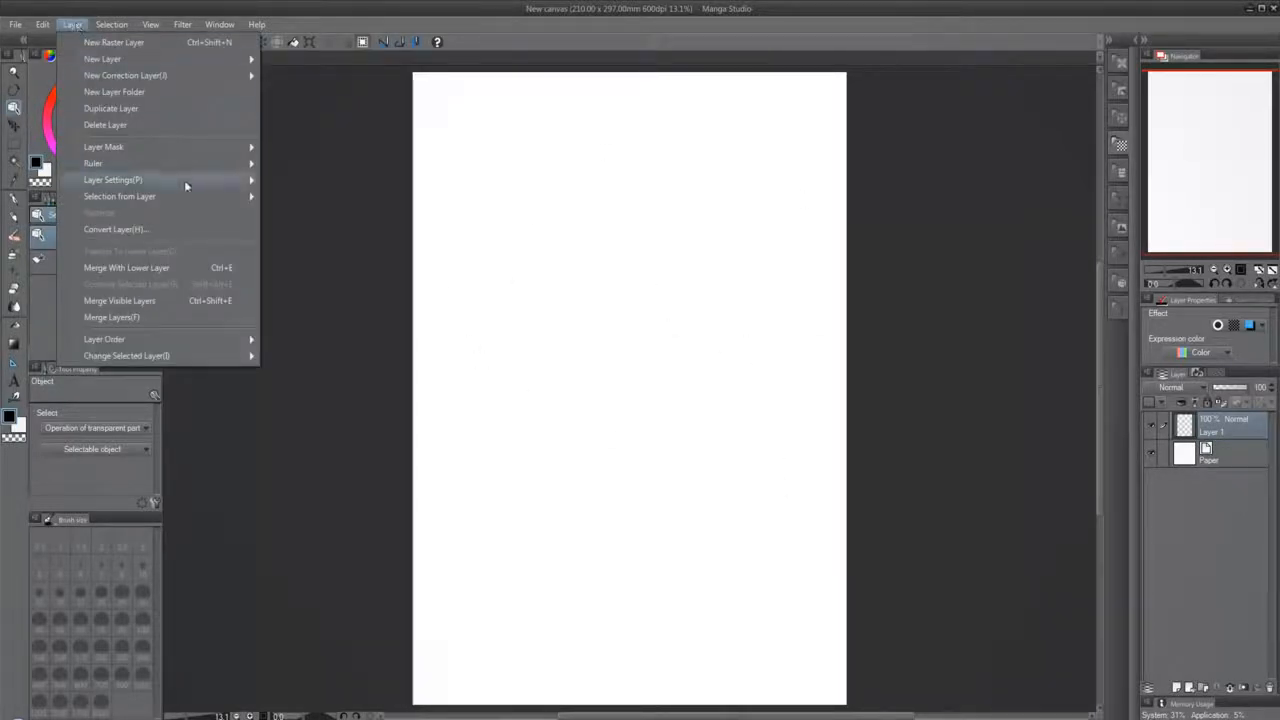
pyautogui.moveTo(195, 166)
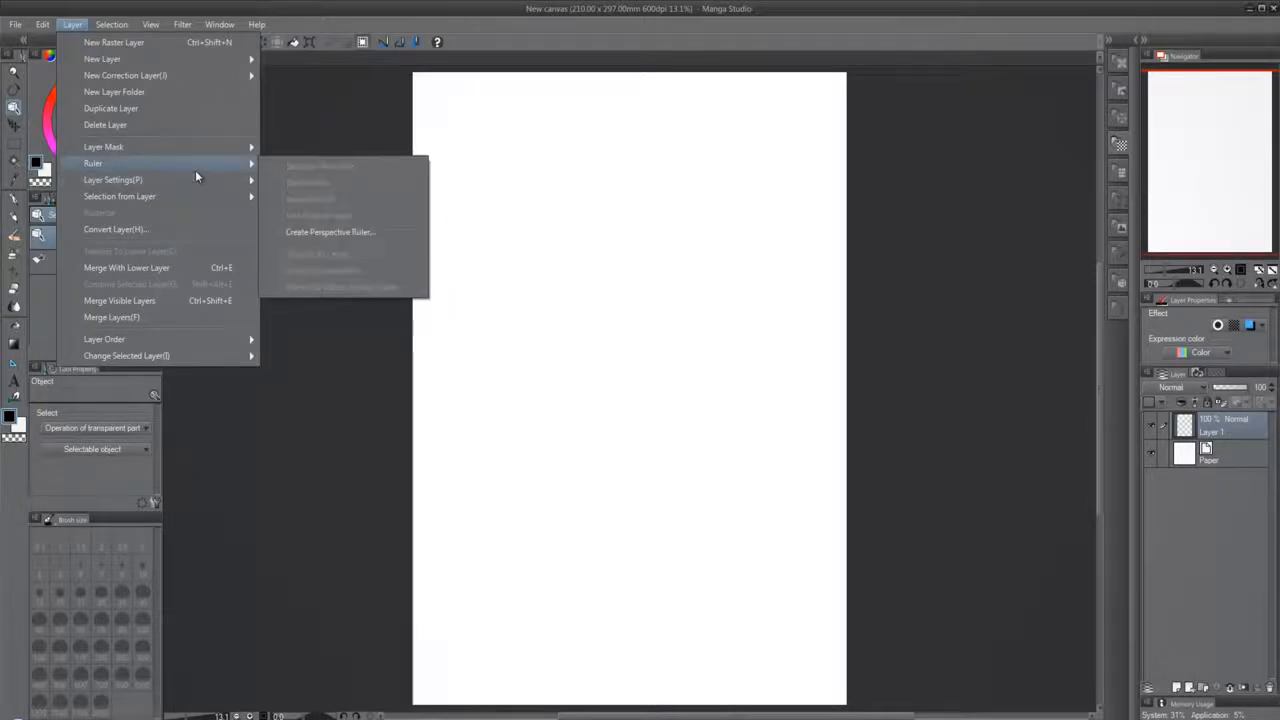
pyautogui.click(361, 229)
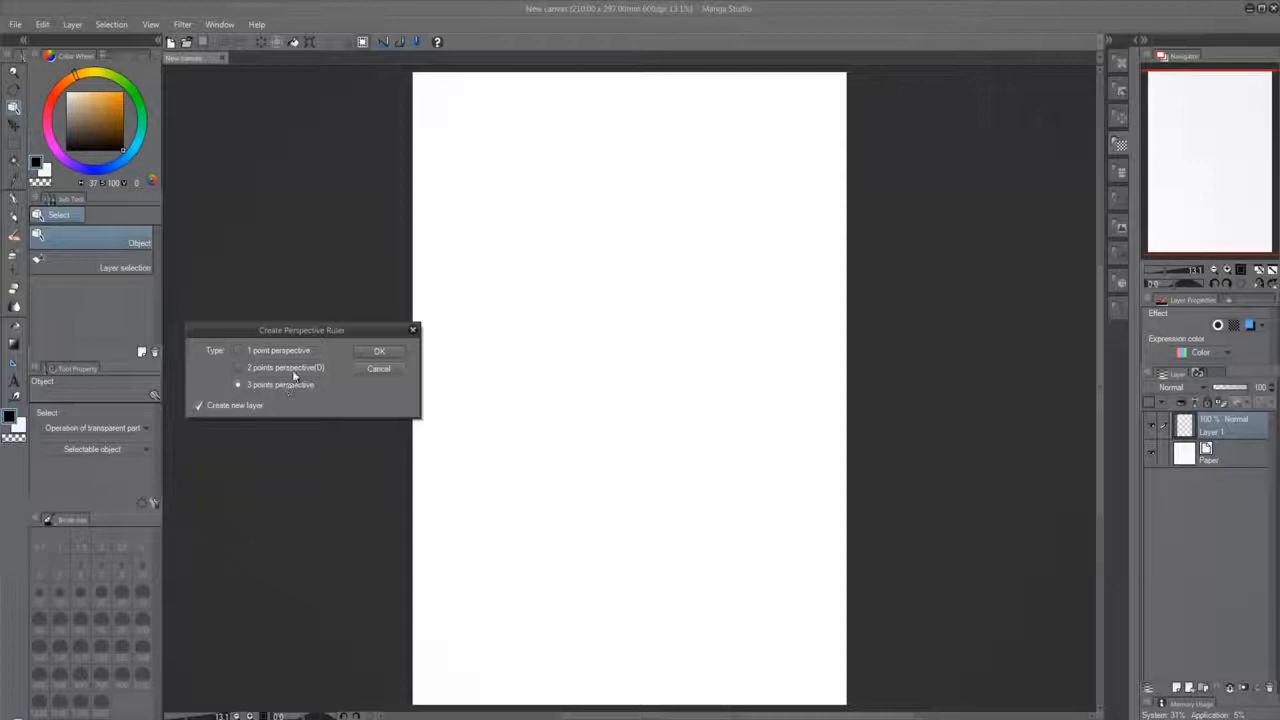
pyautogui.click(378, 353)
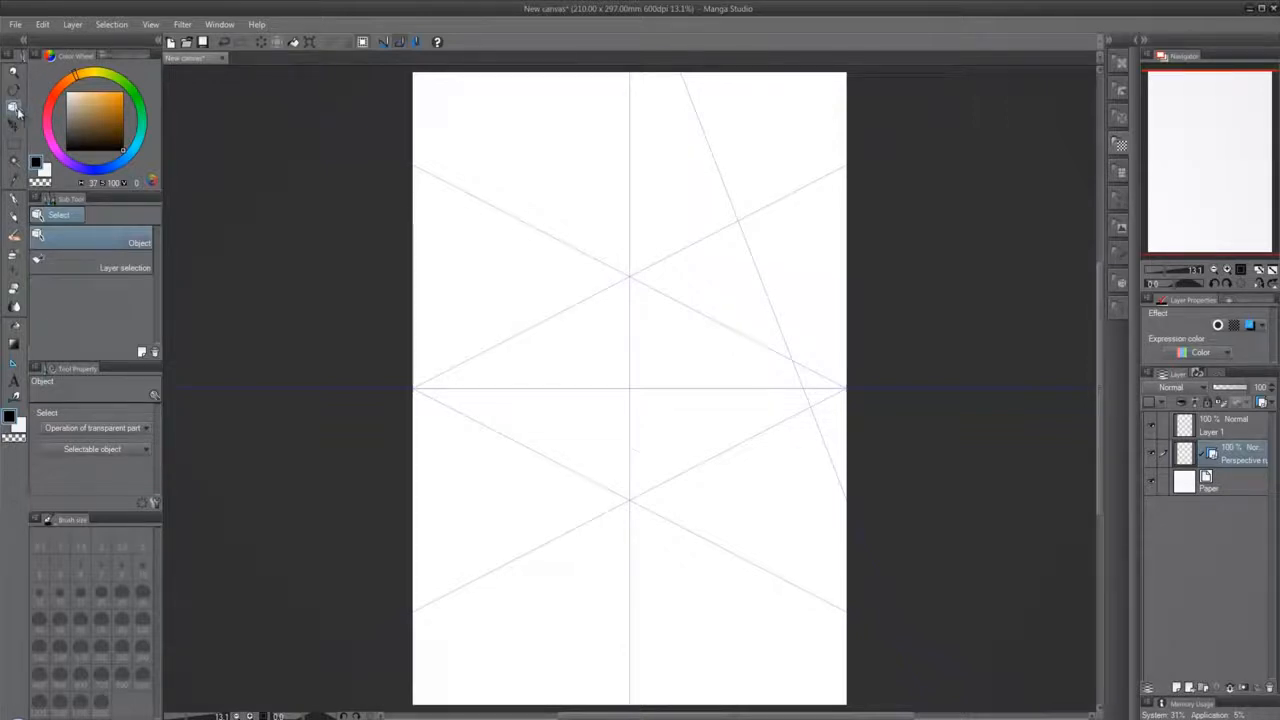
# Raise the perspective ruler's eye level above the page's middle and move both horizontal vanishing points outward beyond the page edges
pyautogui.click(631, 281)
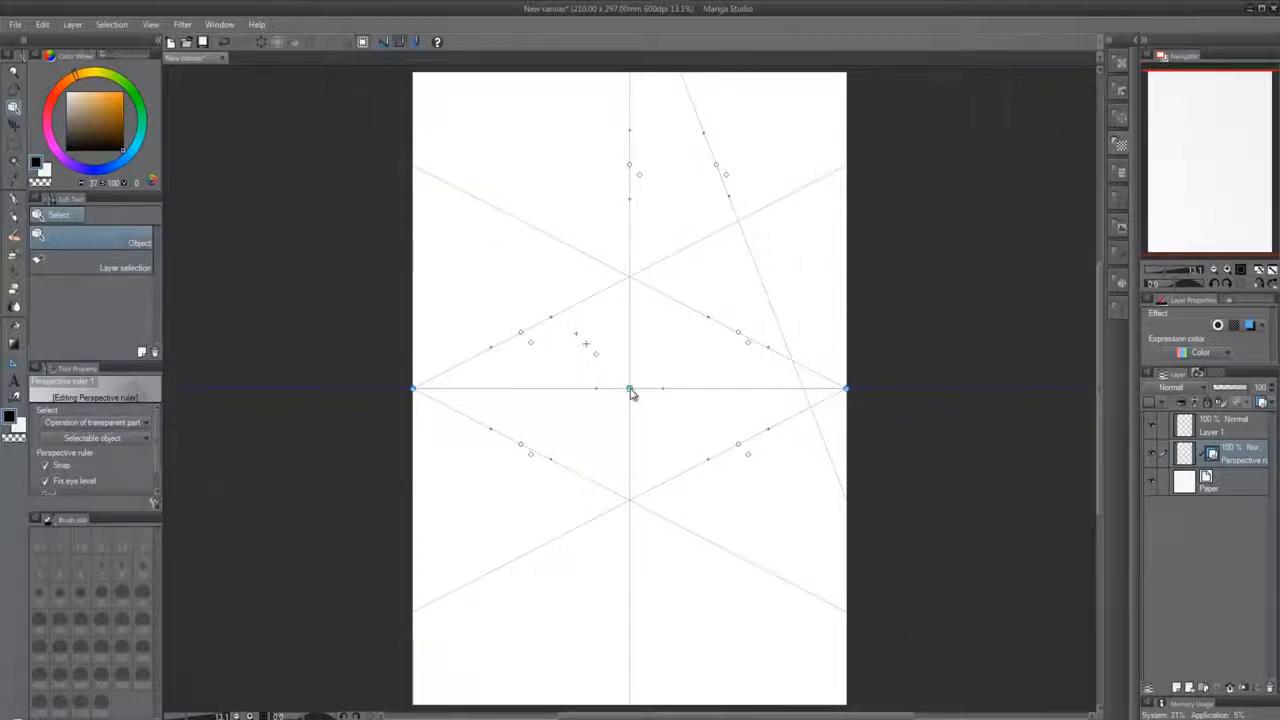
pyautogui.moveTo(630, 390); pyautogui.dragTo(628, 288)
pyautogui.moveTo(847, 289); pyautogui.dragTo(1019, 288)
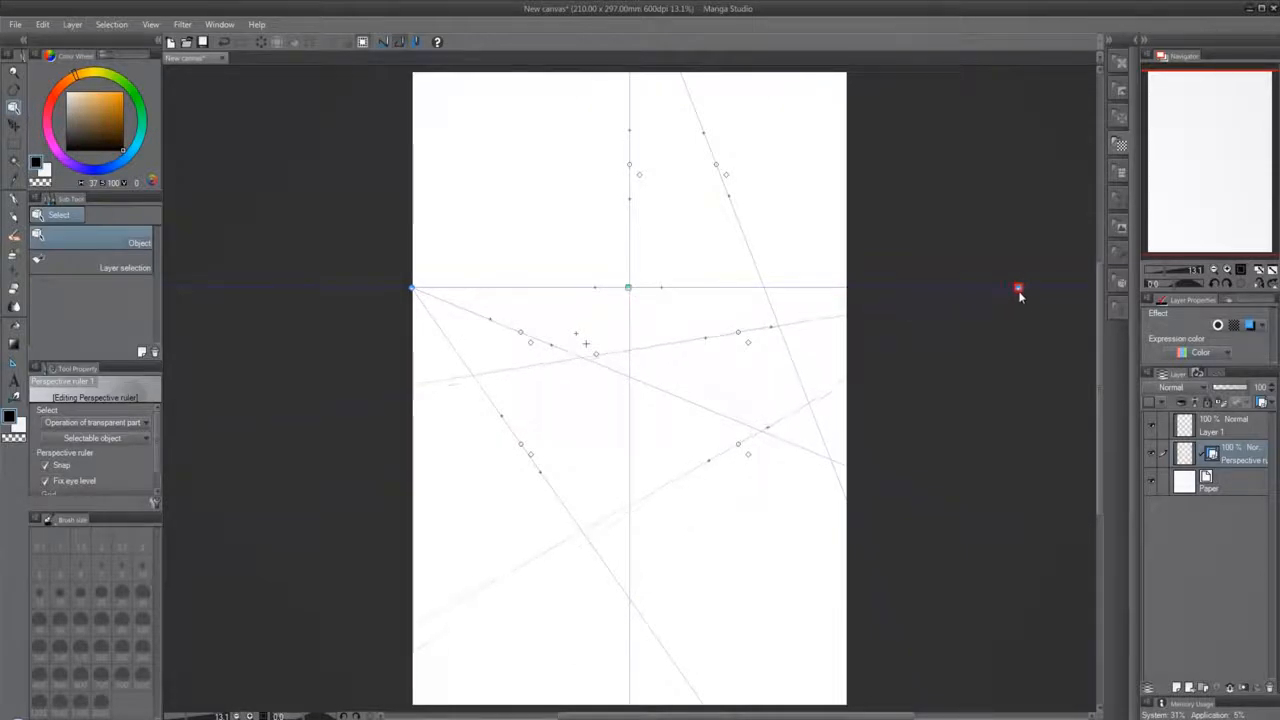
pyautogui.moveTo(412, 288); pyautogui.dragTo(209, 287)
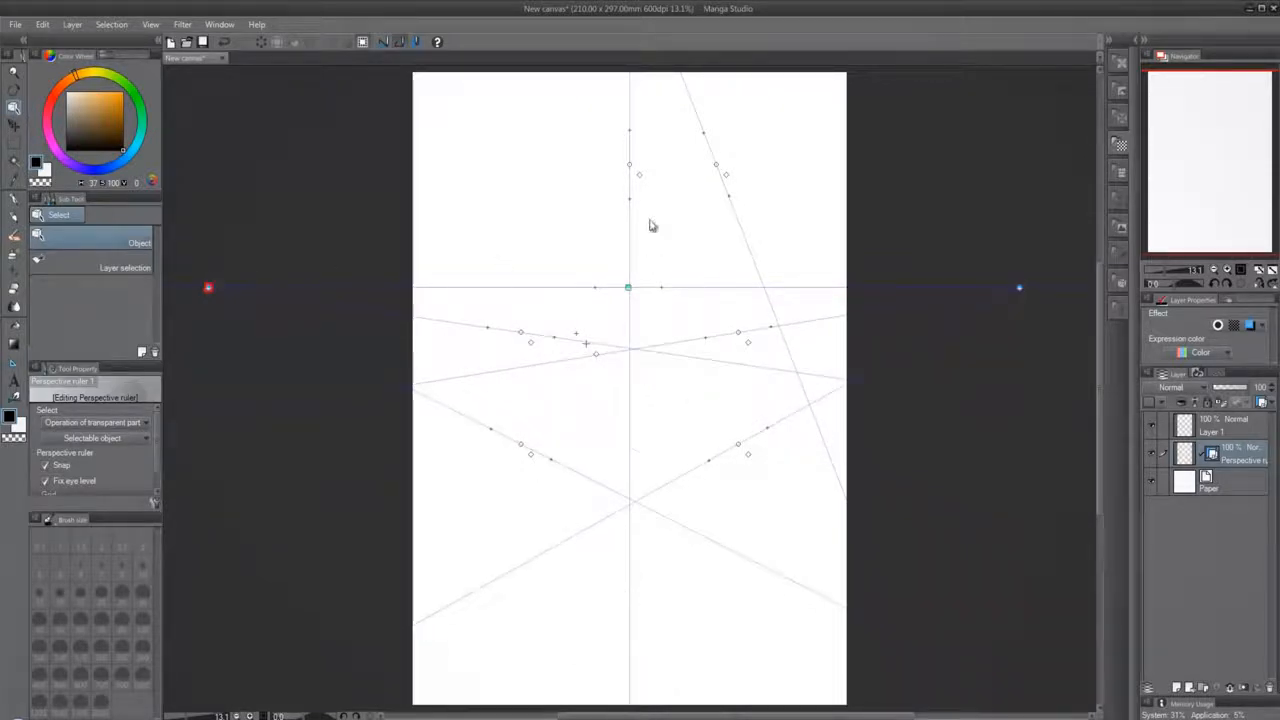
# Examine the perspective ruler and its vanishing points around the page at different zoom levels, positions and rotations of the canvas
pyautogui.scroll(-4, 651, 290)
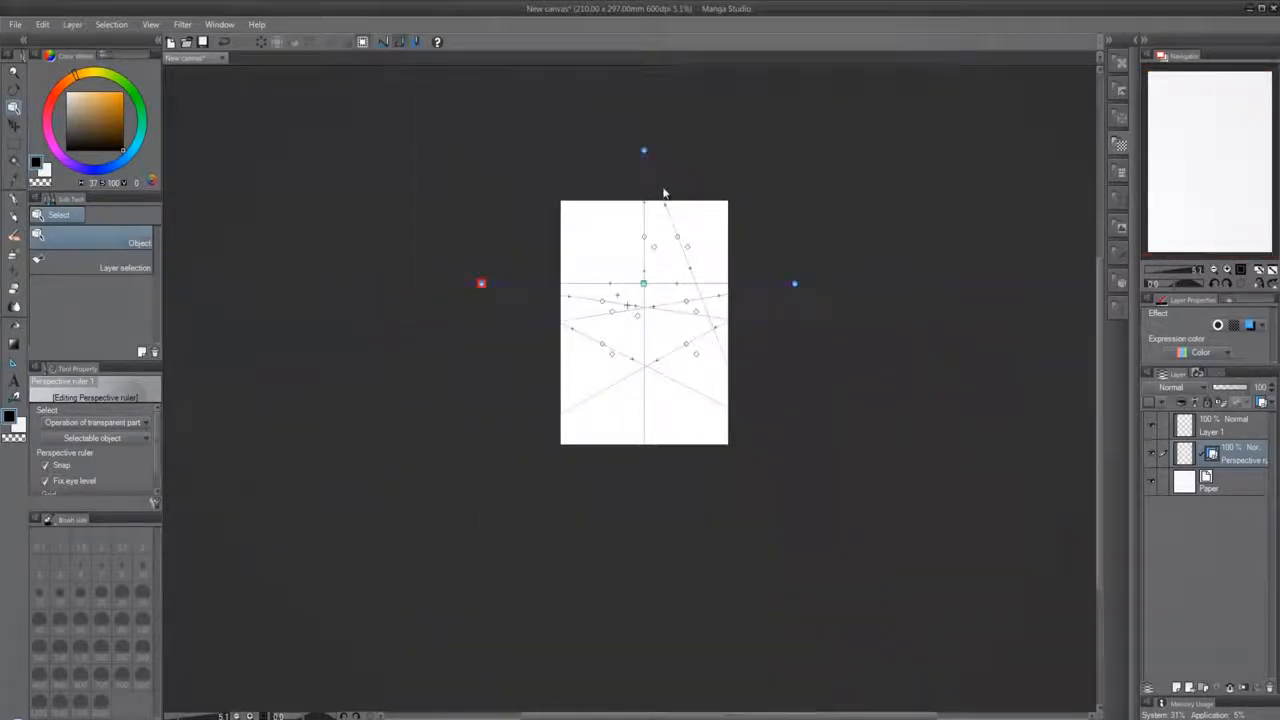
pyautogui.scroll(3, 686, 268)
pyautogui.scroll(-2, 646, 240)
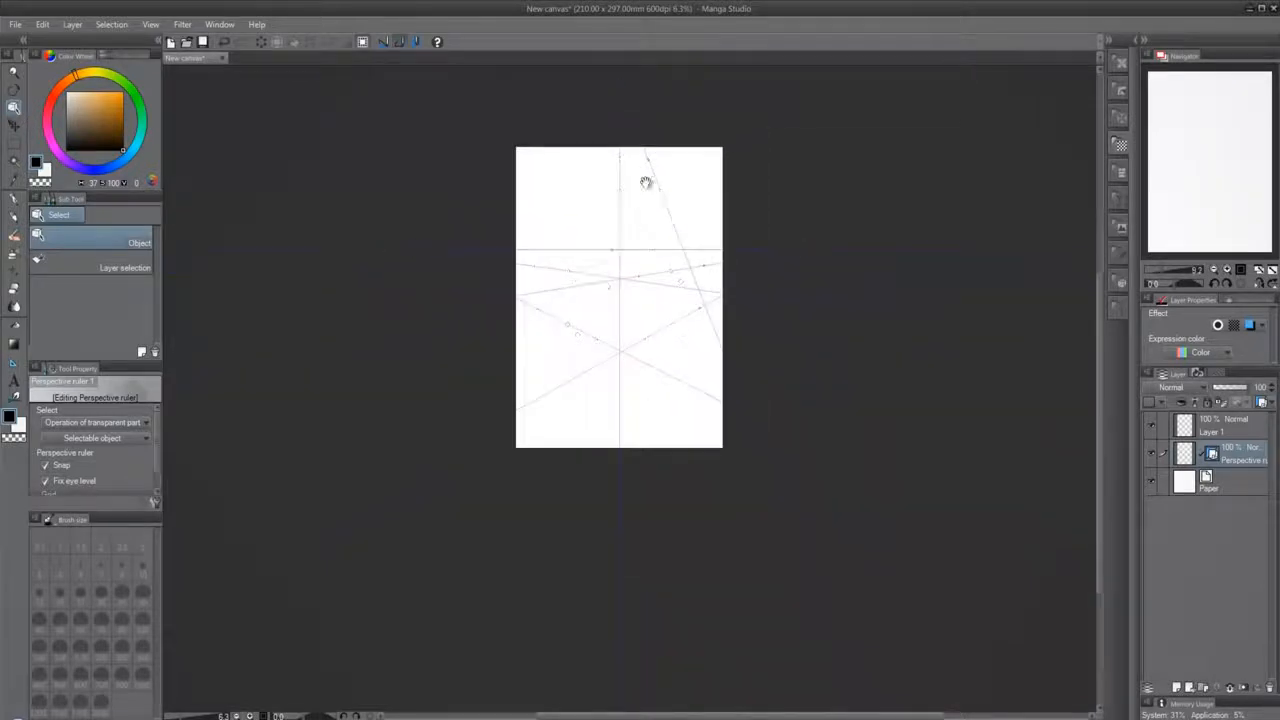
pyautogui.moveTo(646, 180); pyautogui.dragTo(660, 426)
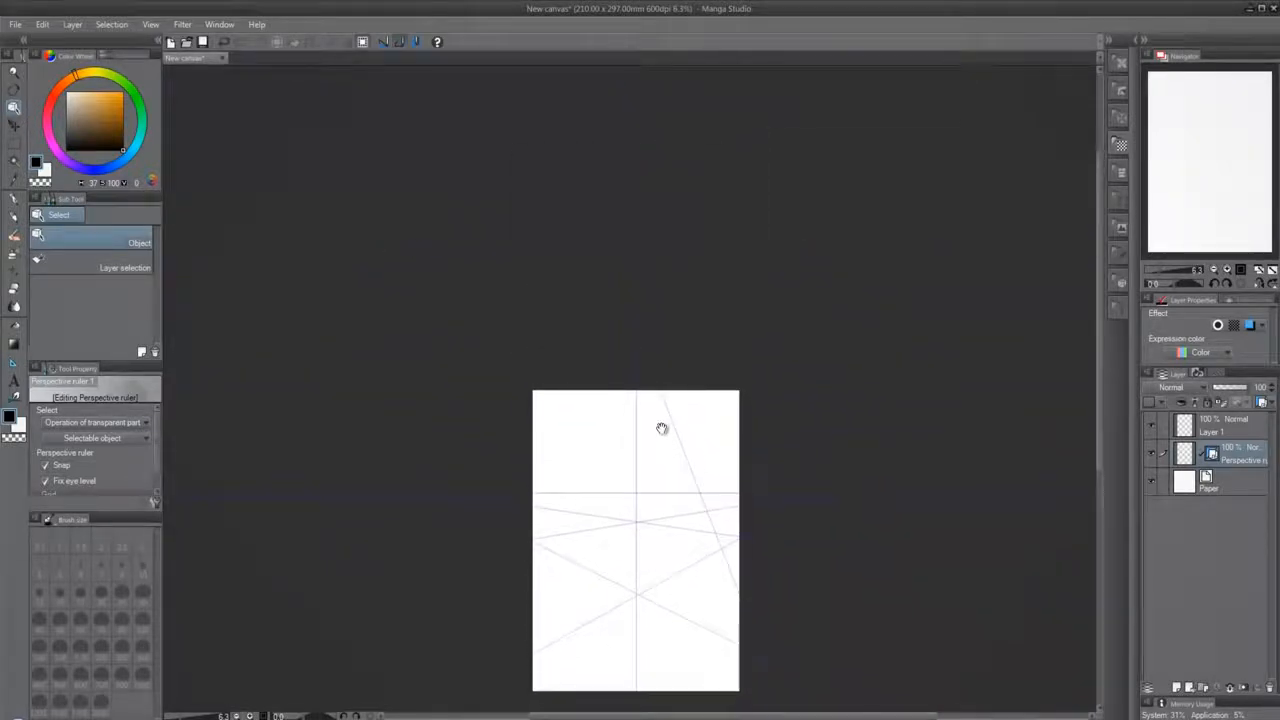
pyautogui.moveTo(674, 378); pyautogui.dragTo(626, 386)
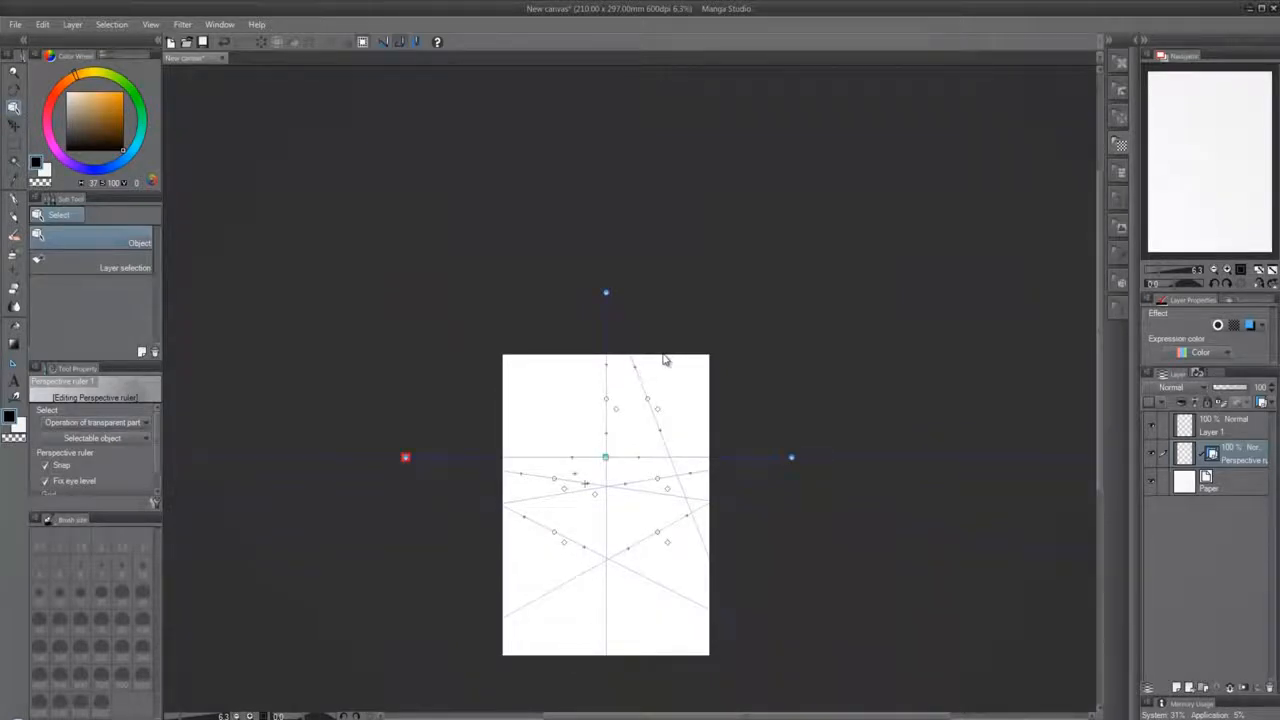
pyautogui.scroll(-1, 665, 360)
pyautogui.scroll(1, 657, 362)
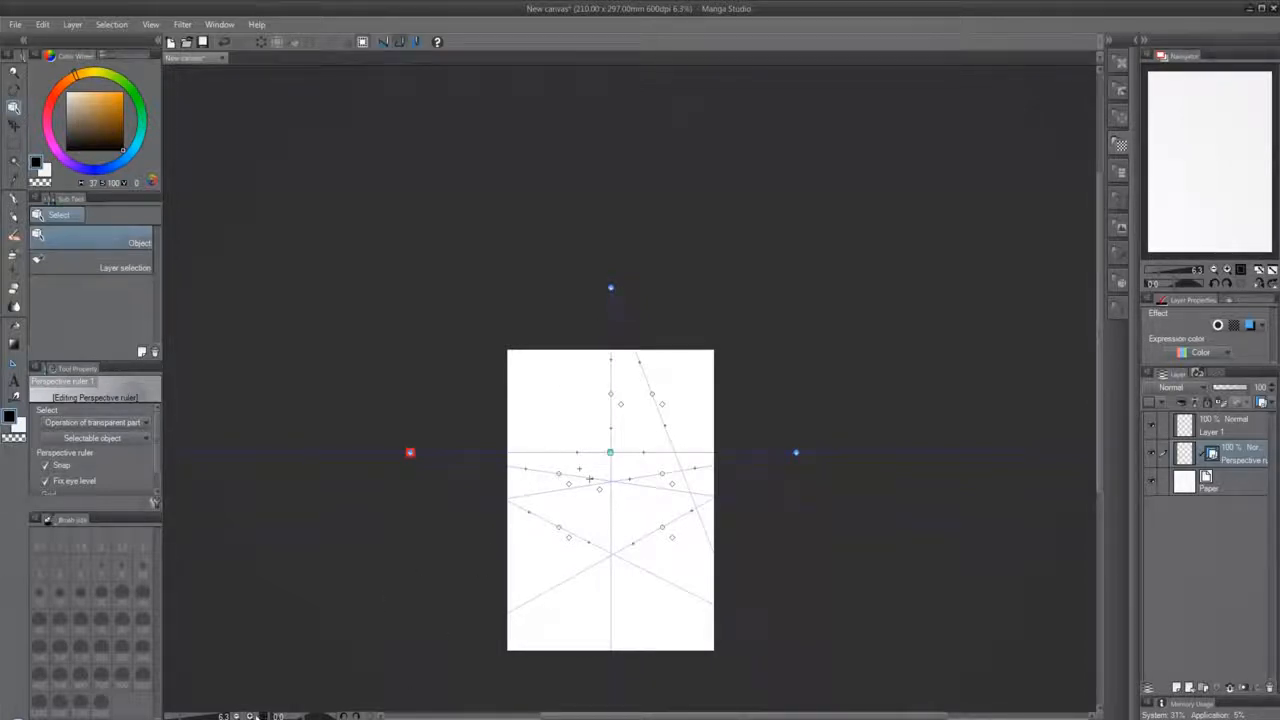
pyautogui.hotkey('ctrl', '+')
pyautogui.hotkey('ctrl', '+')
pyautogui.hotkey('ctrl', '-')
pyautogui.hotkey('ctrl', '-')
pyautogui.click(357, 716)
pyautogui.click(343, 716)
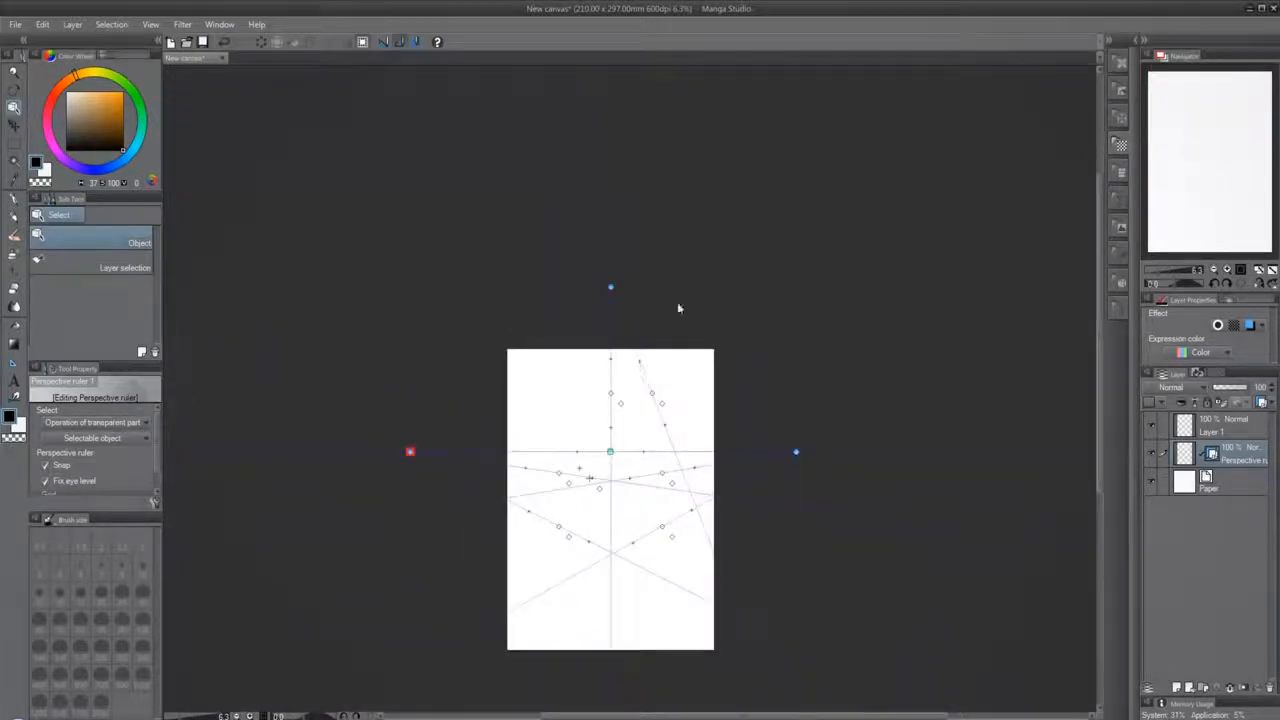
pyautogui.press('r')
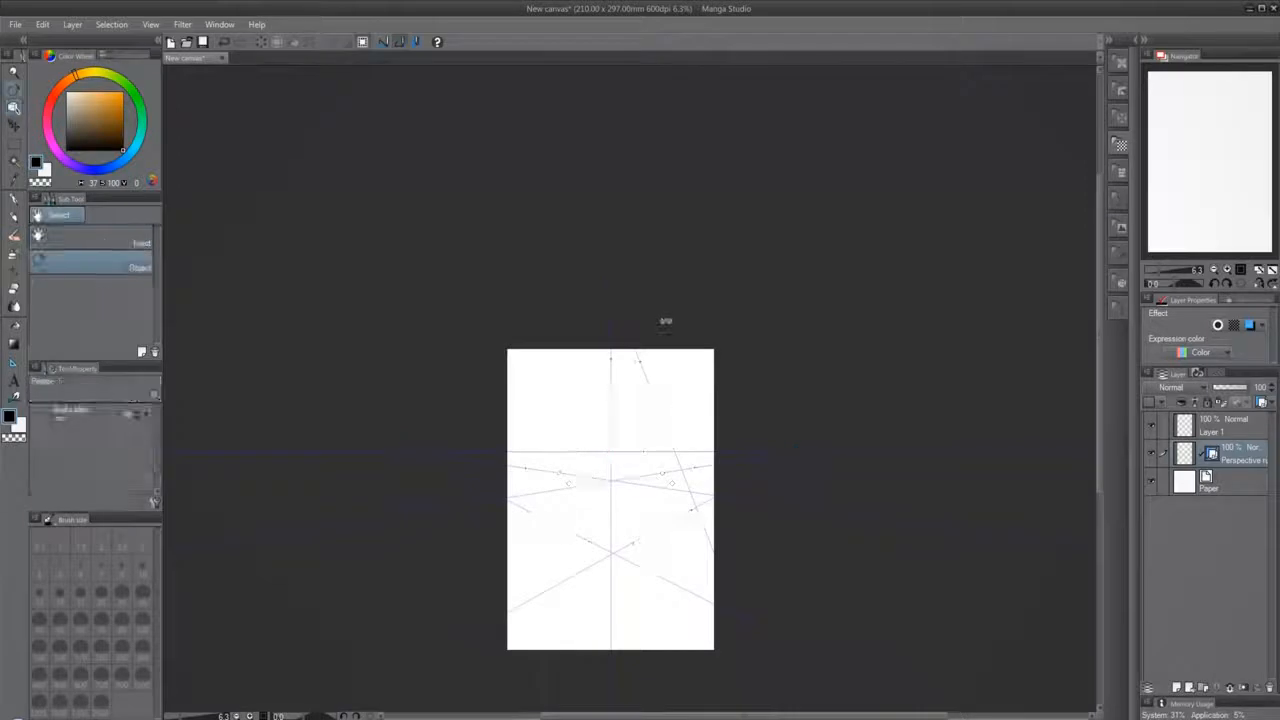
pyautogui.moveTo(666, 320); pyautogui.dragTo(786, 246)
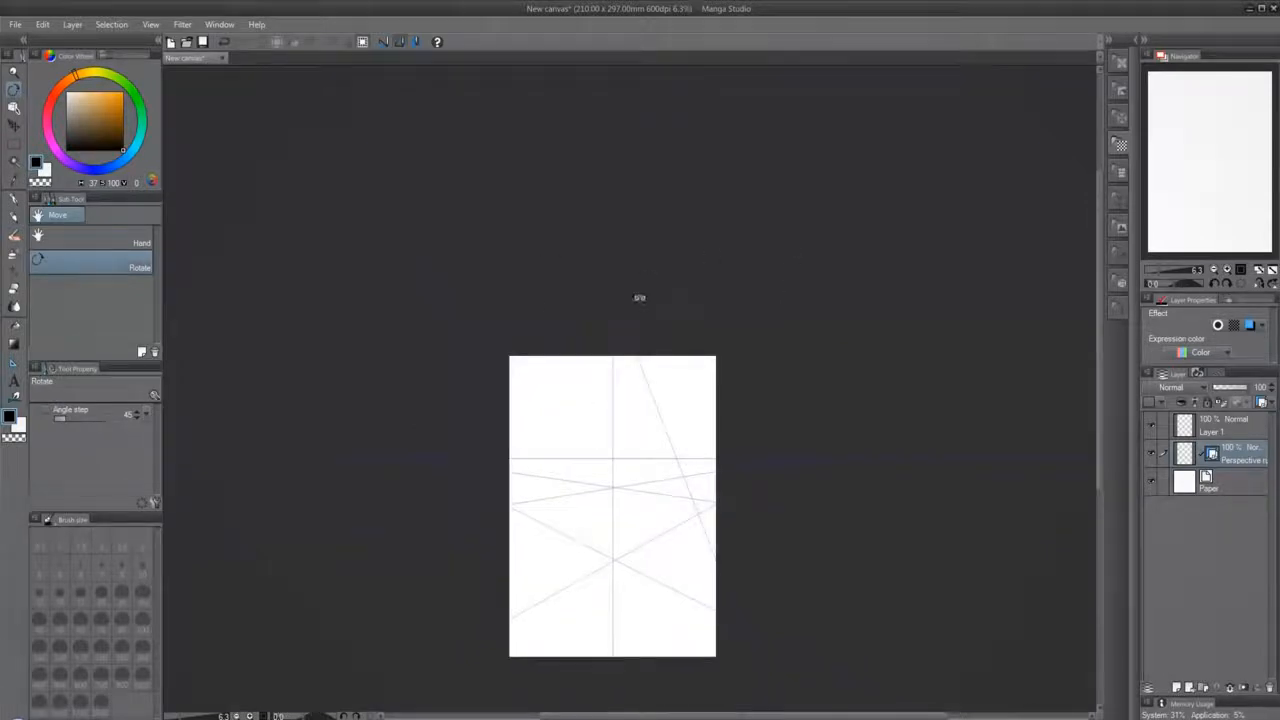
# Move the ruler's upper vanishing point far above the page so the vertical guides become nearly parallel
pyautogui.click(13, 107)
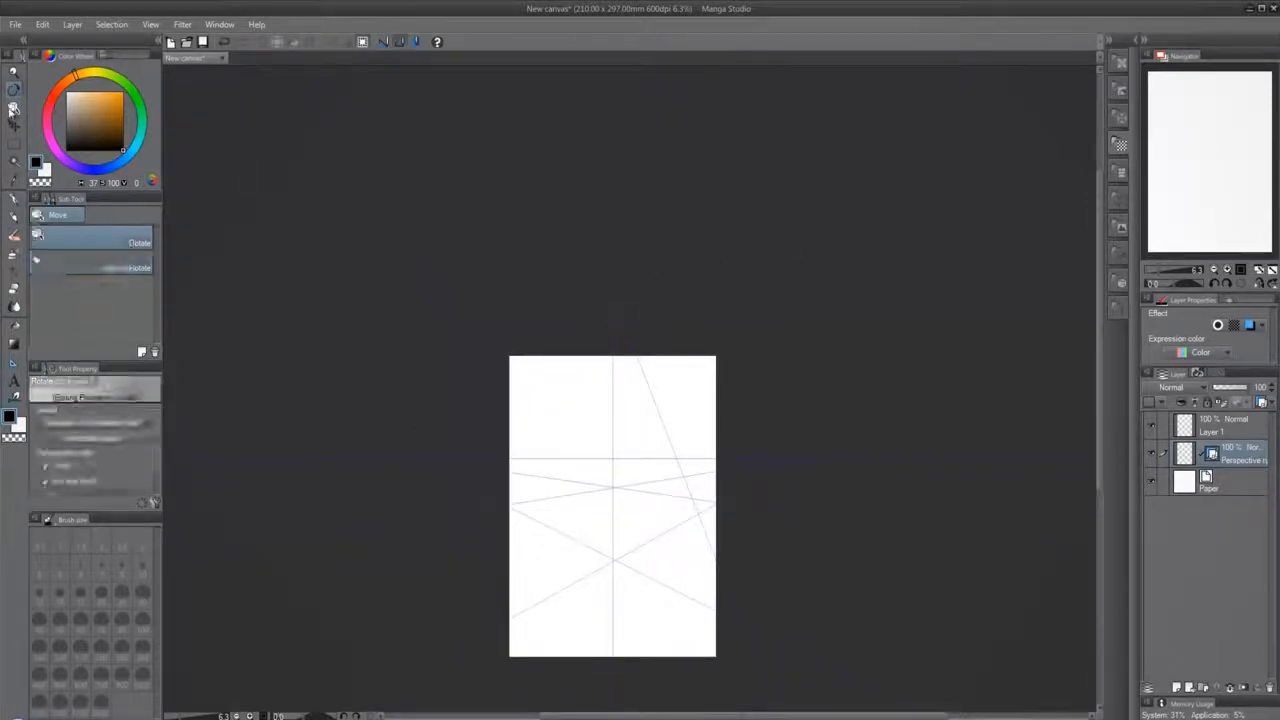
pyautogui.click(612, 302)
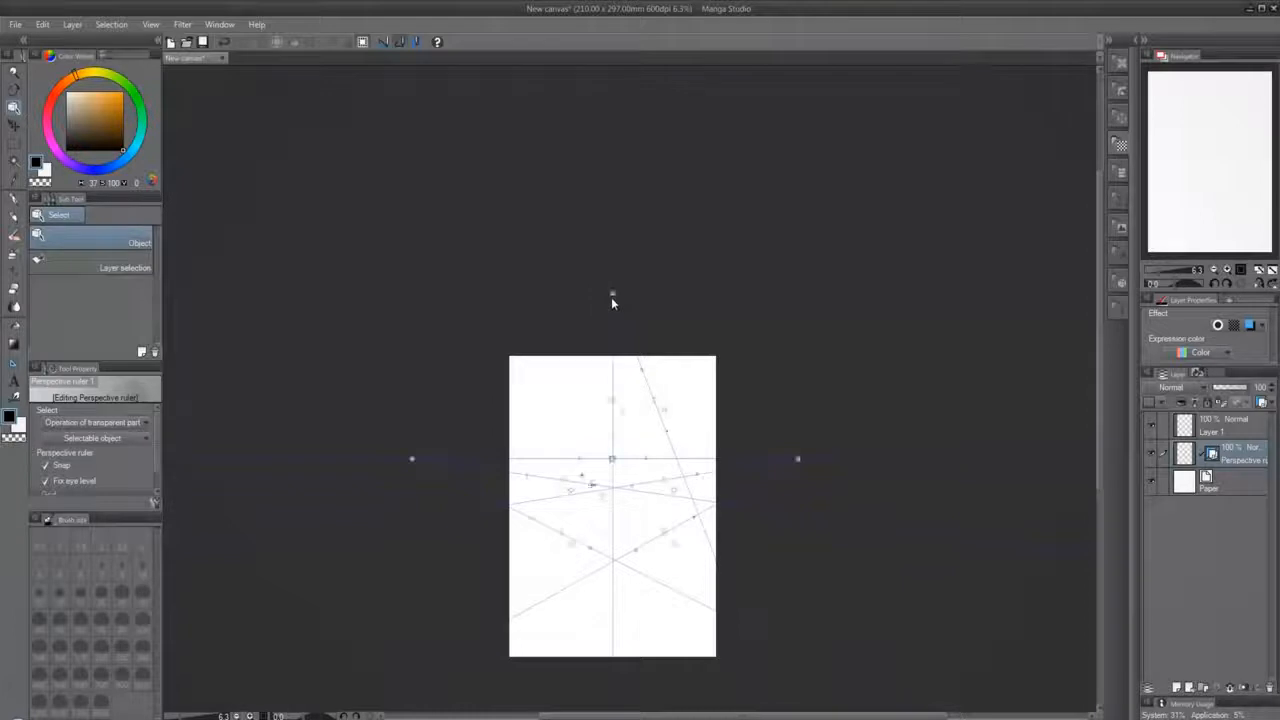
pyautogui.moveTo(611, 296); pyautogui.dragTo(632, 137)
pyautogui.scroll(-6, 695, 292)
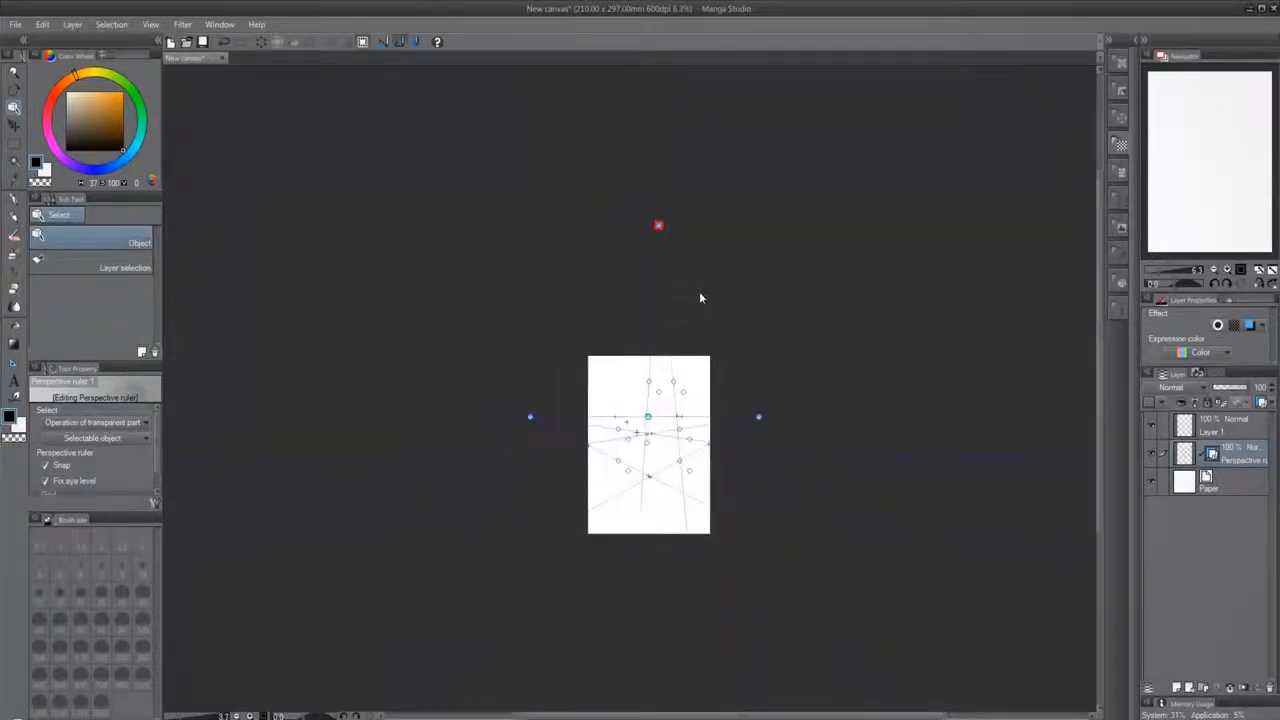
pyautogui.moveTo(670, 325); pyautogui.dragTo(665, 81)
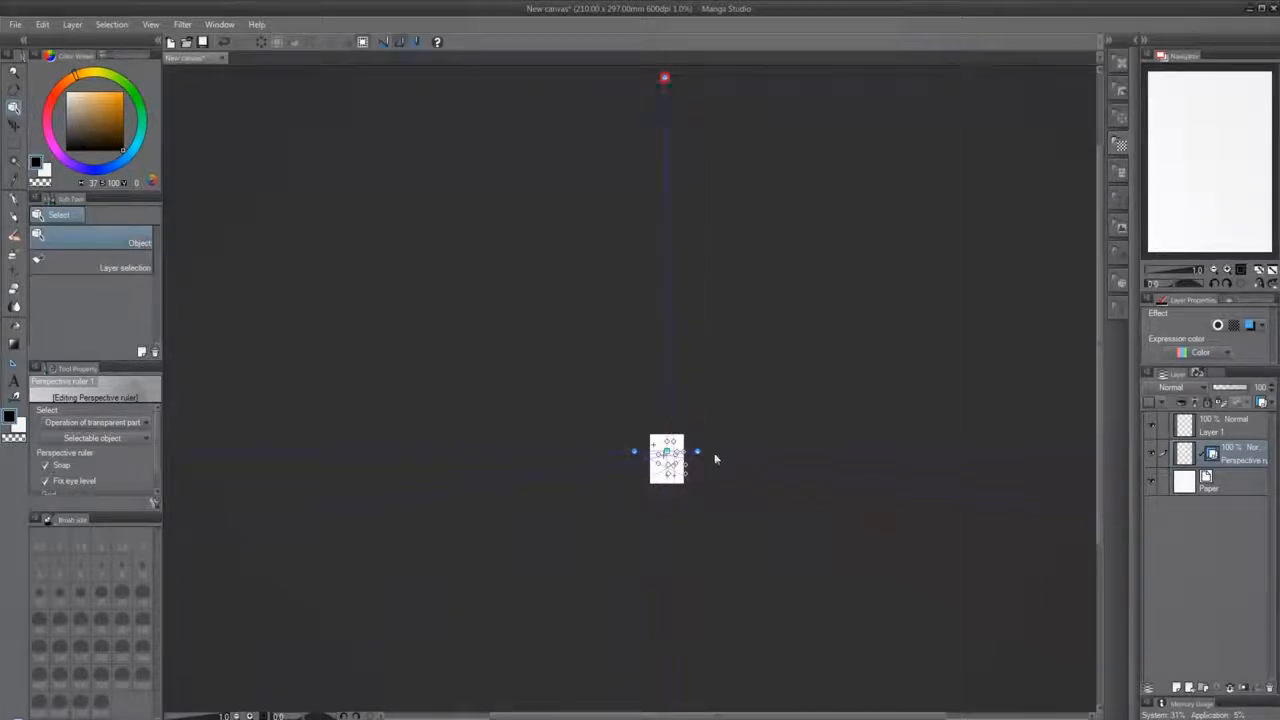
# Move the ruler's right vanishing point much farther away from the page along the eye level
pyautogui.moveTo(697, 451); pyautogui.dragTo(745, 454)
pyautogui.click(637, 456)
pyautogui.moveTo(785, 450); pyautogui.dragTo(842, 450)
# Raise the ruler's eye level a little further within the upper third of the page
pyautogui.scroll(5, 749, 509)
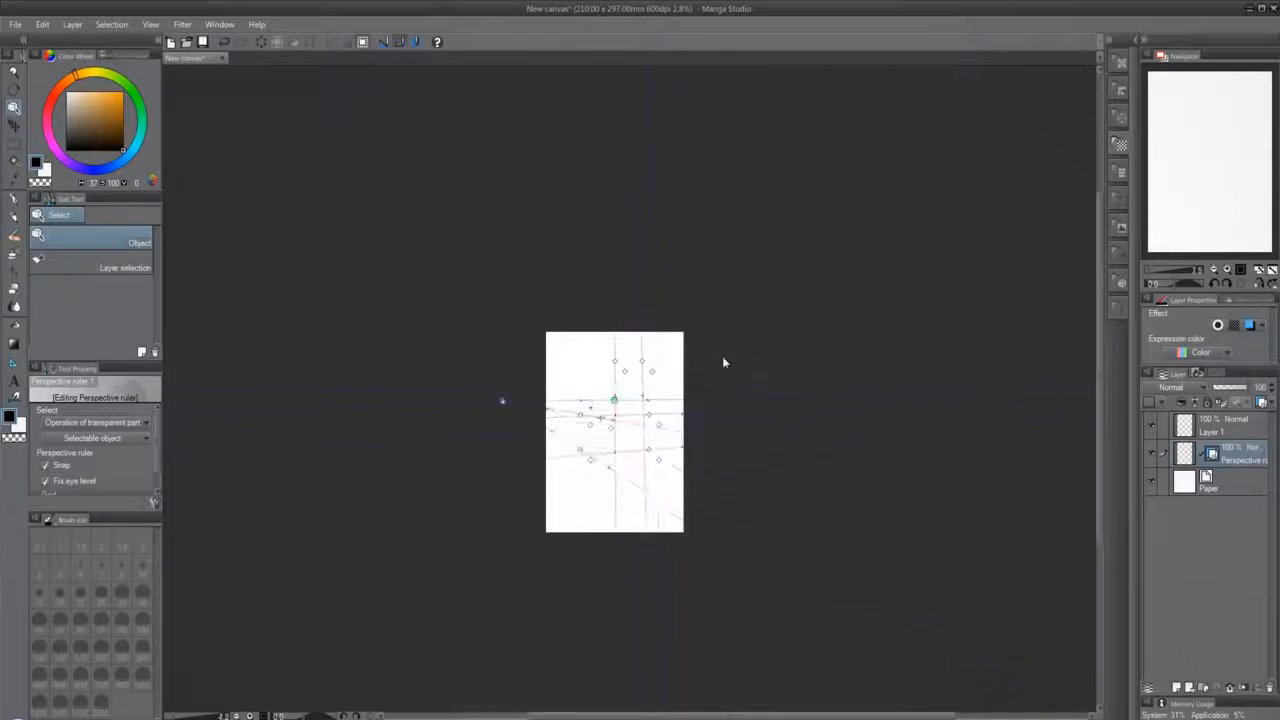
pyautogui.moveTo(753, 380); pyautogui.dragTo(720, 311)
pyautogui.scroll(2, 686, 474)
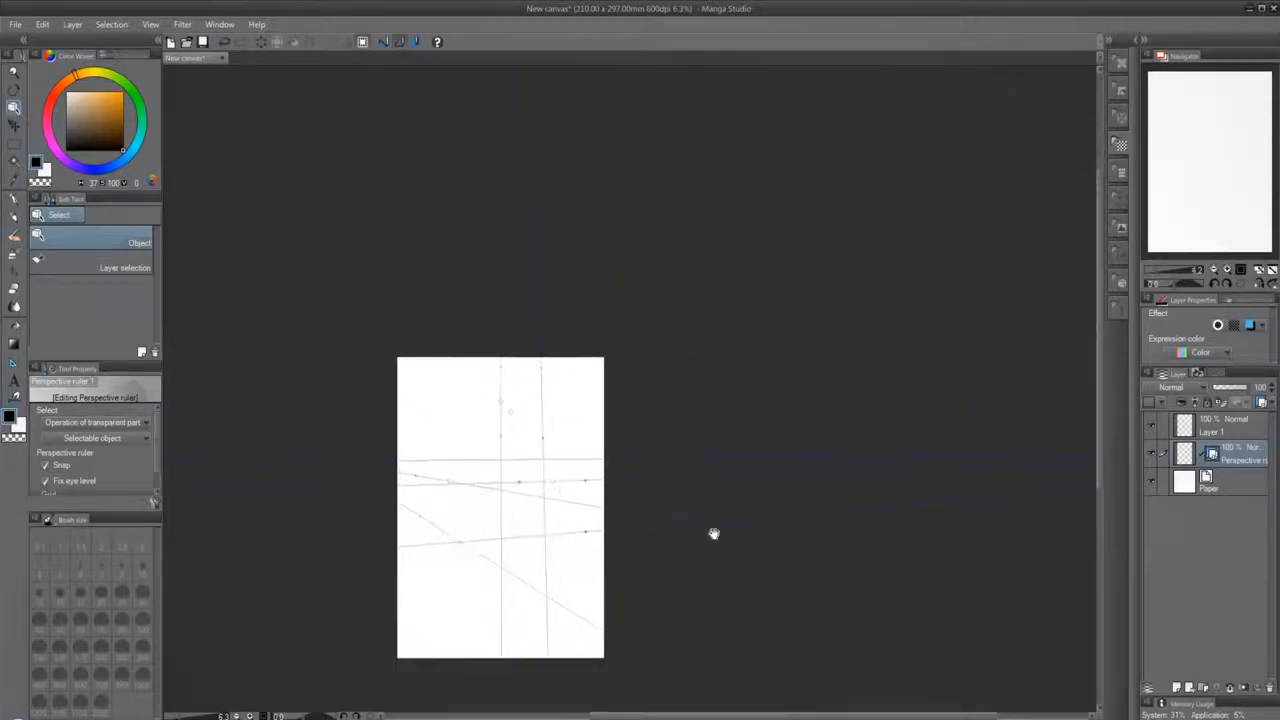
pyautogui.moveTo(711, 531); pyautogui.dragTo(798, 486)
pyautogui.moveTo(604, 412)
pyautogui.mouseDown()
pyautogui.moveTo(608, 378)
pyautogui.moveTo(608, 390)
pyautogui.mouseUp()
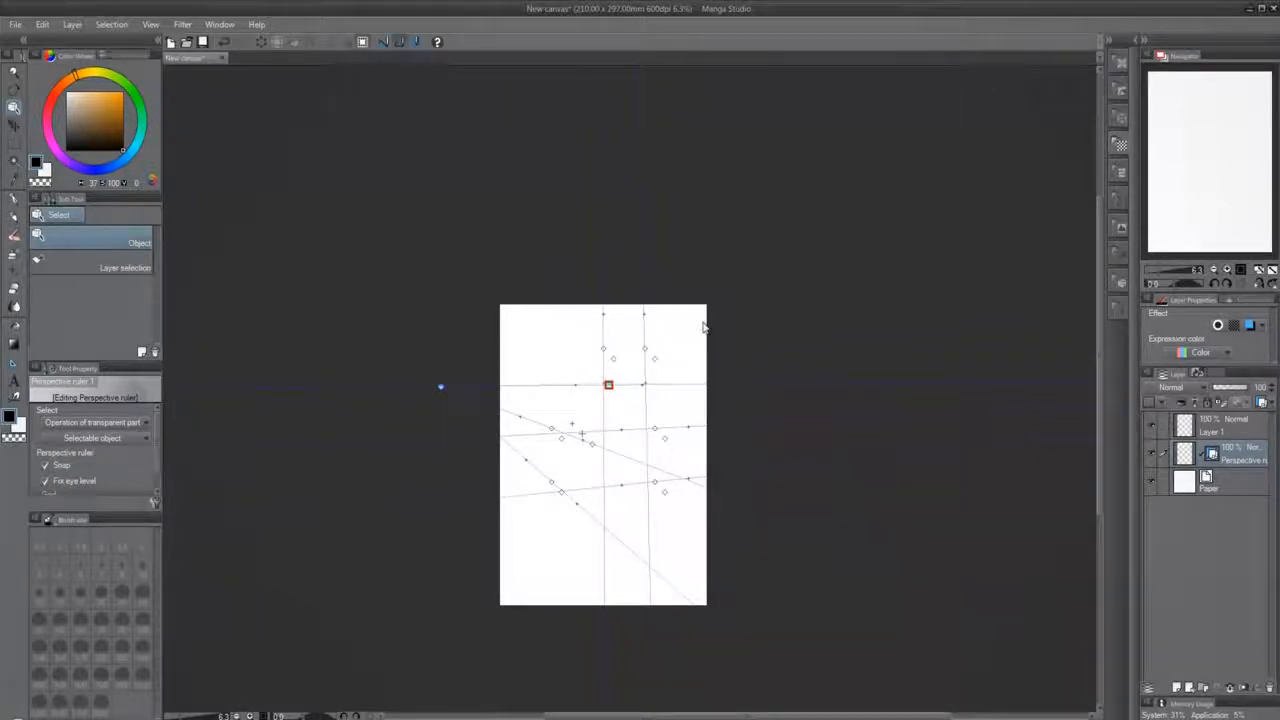
# On Layer 1, draw a series of G-pen lines down the whole page, snapped to the ruler's far right vanishing point
pyautogui.click(1235, 427)
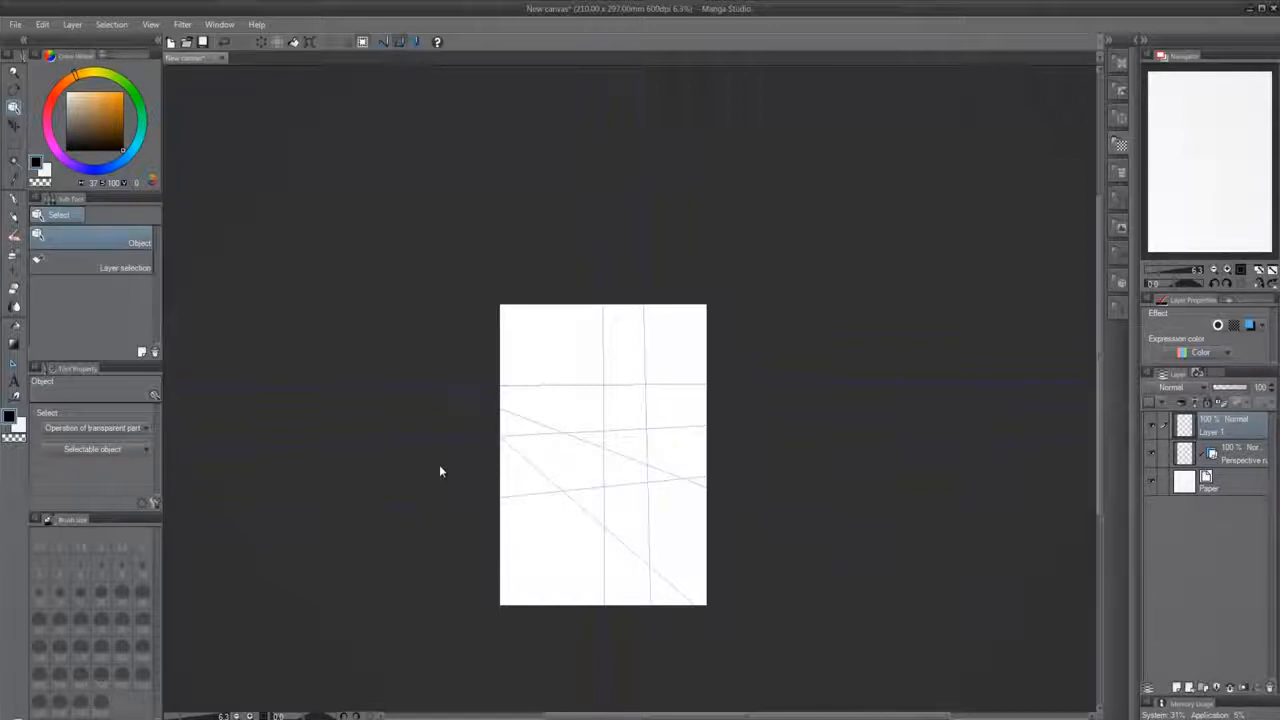
pyautogui.press('p')
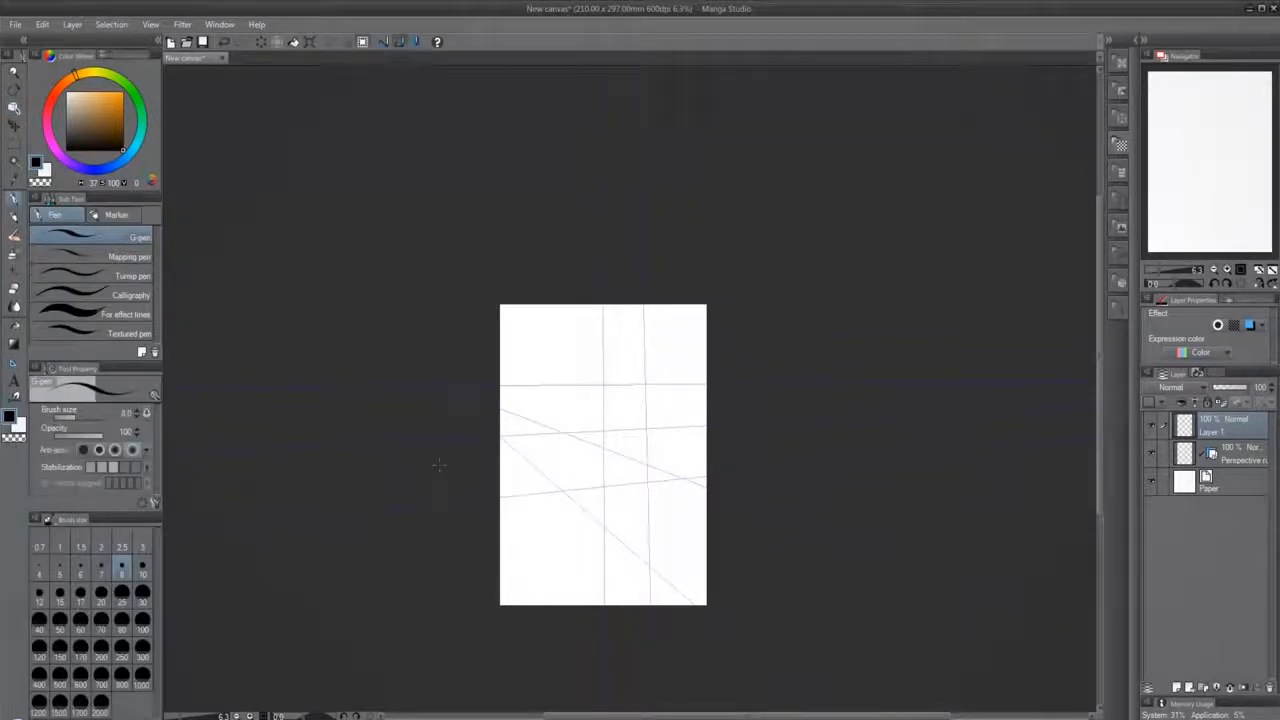
pyautogui.press('p')
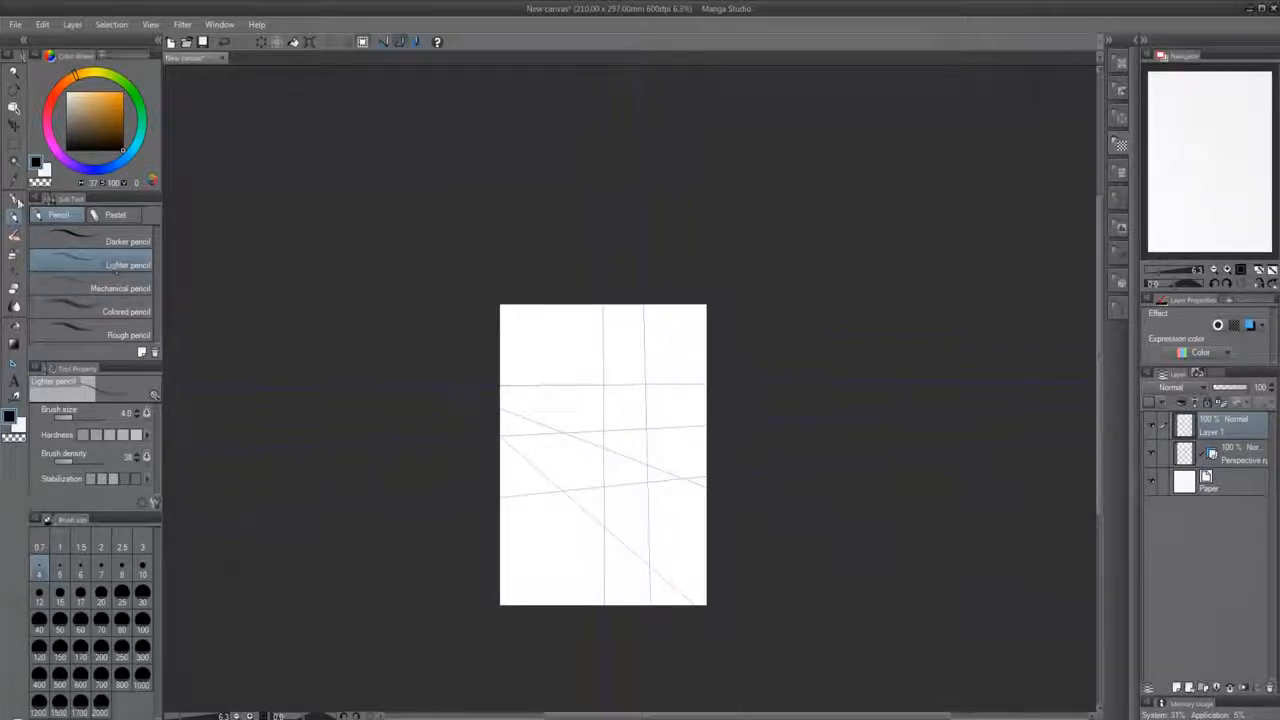
pyautogui.press('p')
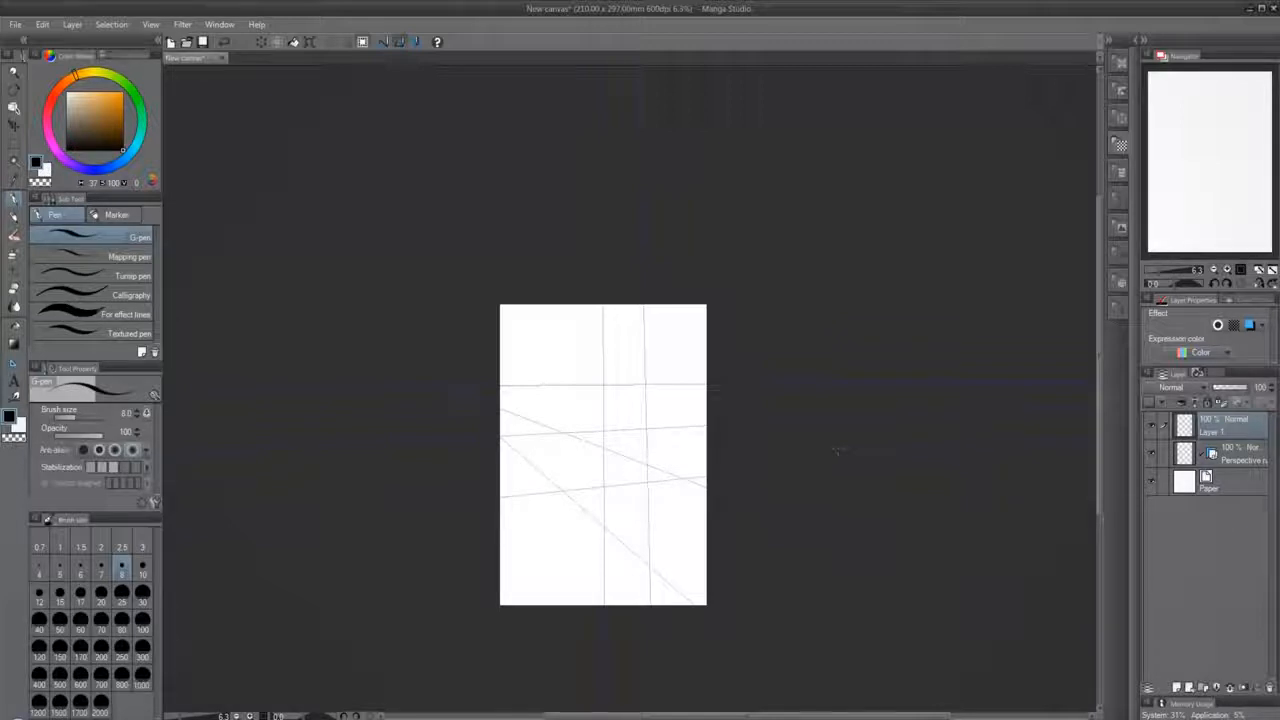
pyautogui.moveTo(548, 372); pyautogui.dragTo(704, 372)
pyautogui.moveTo(513, 358); pyautogui.dragTo(704, 357)
pyautogui.moveTo(512, 312); pyautogui.dragTo(704, 310)
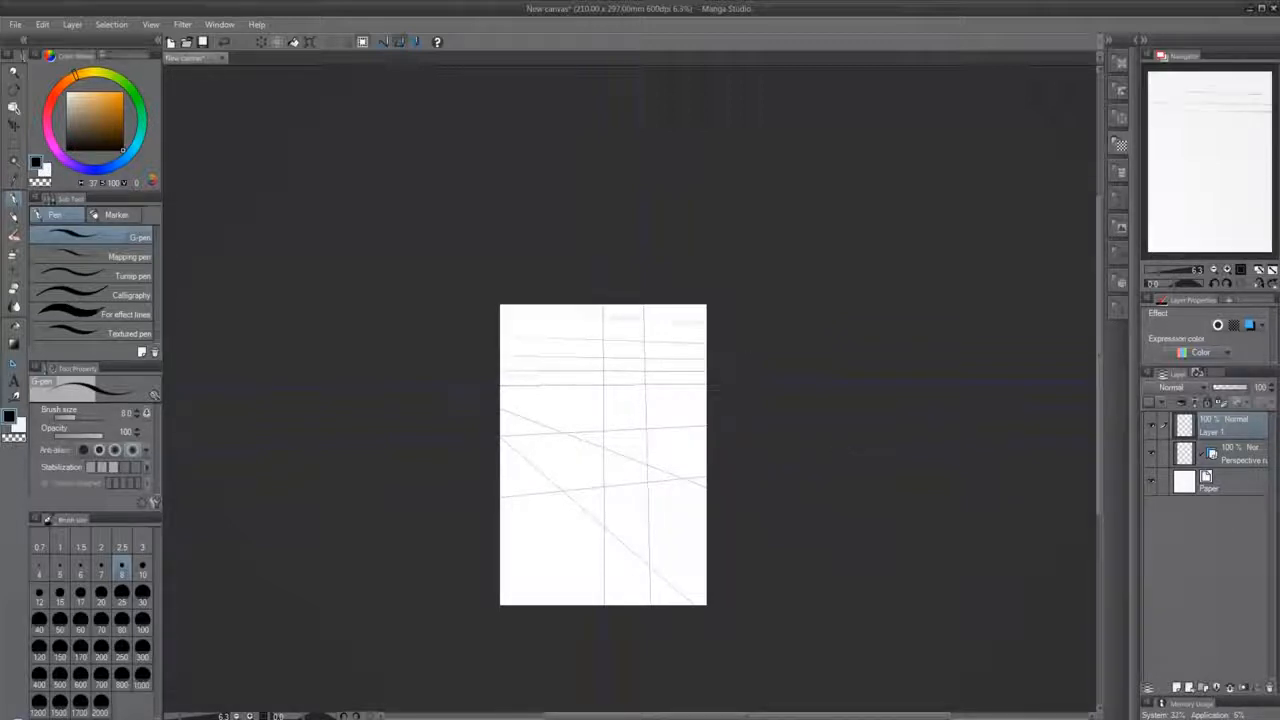
pyautogui.moveTo(512, 341); pyautogui.dragTo(704, 340)
pyautogui.moveTo(512, 394); pyautogui.dragTo(704, 394)
pyautogui.moveTo(512, 432); pyautogui.dragTo(704, 422)
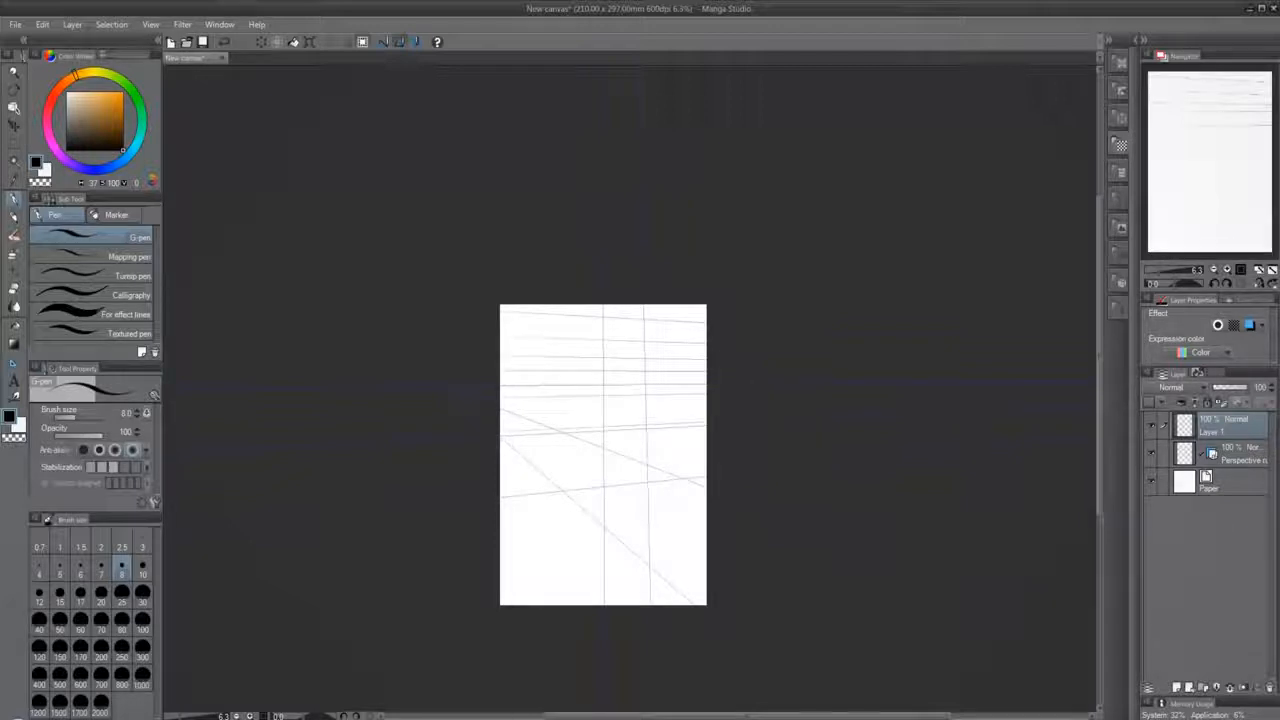
pyautogui.moveTo(512, 482); pyautogui.dragTo(704, 462)
pyautogui.moveTo(512, 520); pyautogui.dragTo(704, 500)
pyautogui.moveTo(512, 565); pyautogui.dragTo(704, 530)
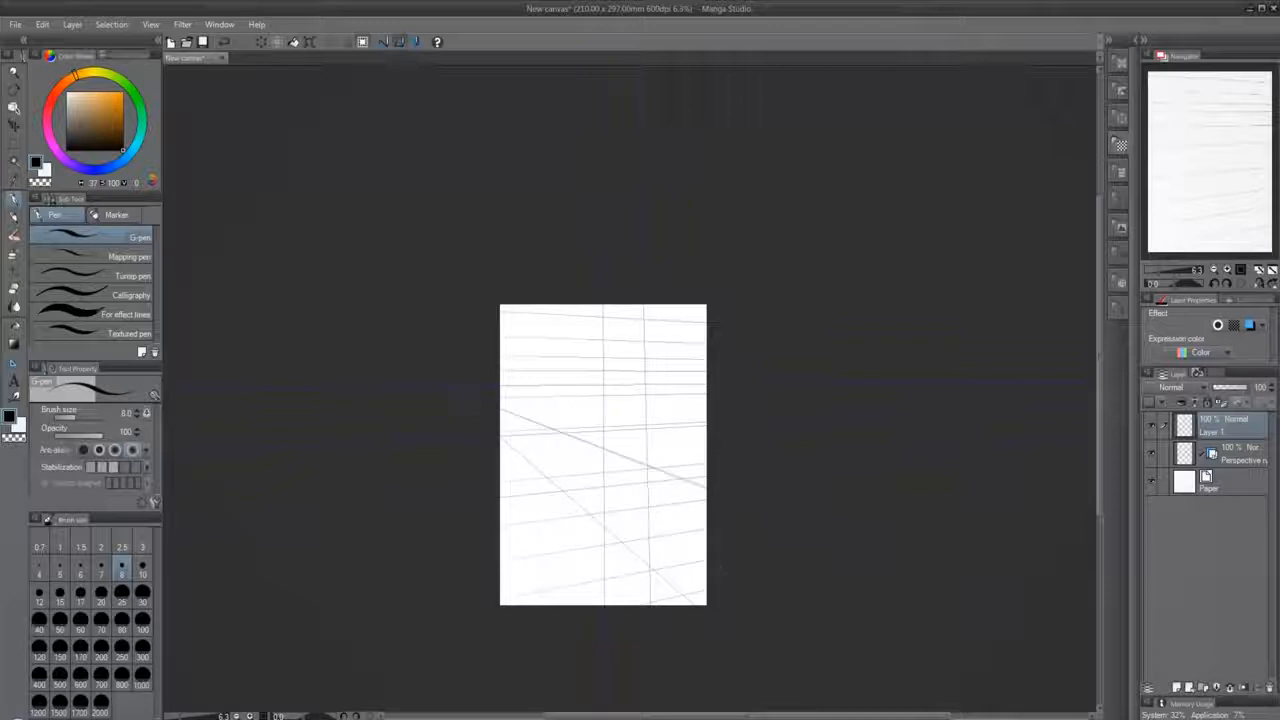
# Draw lines fanning out from the left vanishing point above and below the eye level, plus a line close to the eye level
pyautogui.moveTo(500, 410); pyautogui.dragTo(704, 490)
pyautogui.moveTo(552, 583); pyautogui.dragTo(501, 506)
pyautogui.moveTo(501, 425); pyautogui.dragTo(672, 496)
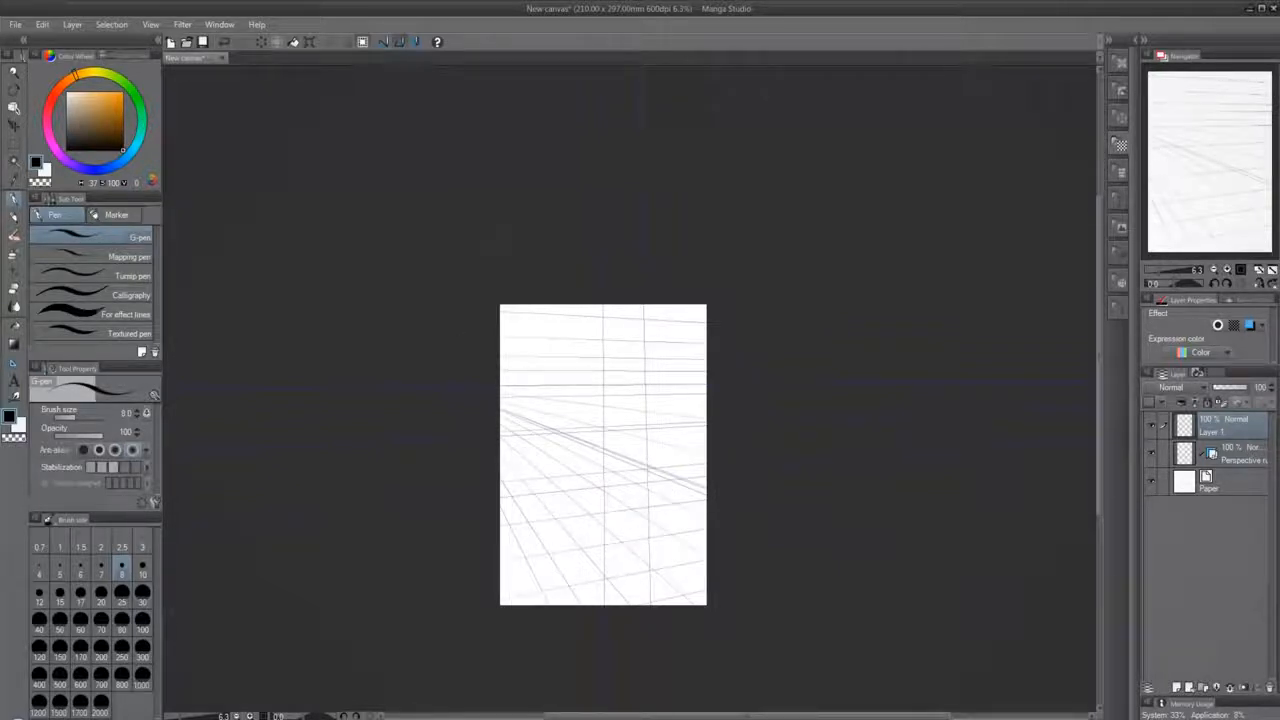
pyautogui.moveTo(528, 368)
pyautogui.mouseDown()
pyautogui.moveTo(620, 348)
pyautogui.moveTo(501, 354)
pyautogui.mouseUp()
pyautogui.moveTo(577, 307)
pyautogui.mouseDown()
pyautogui.moveTo(575, 384)
pyautogui.moveTo(706, 365)
pyautogui.mouseUp()
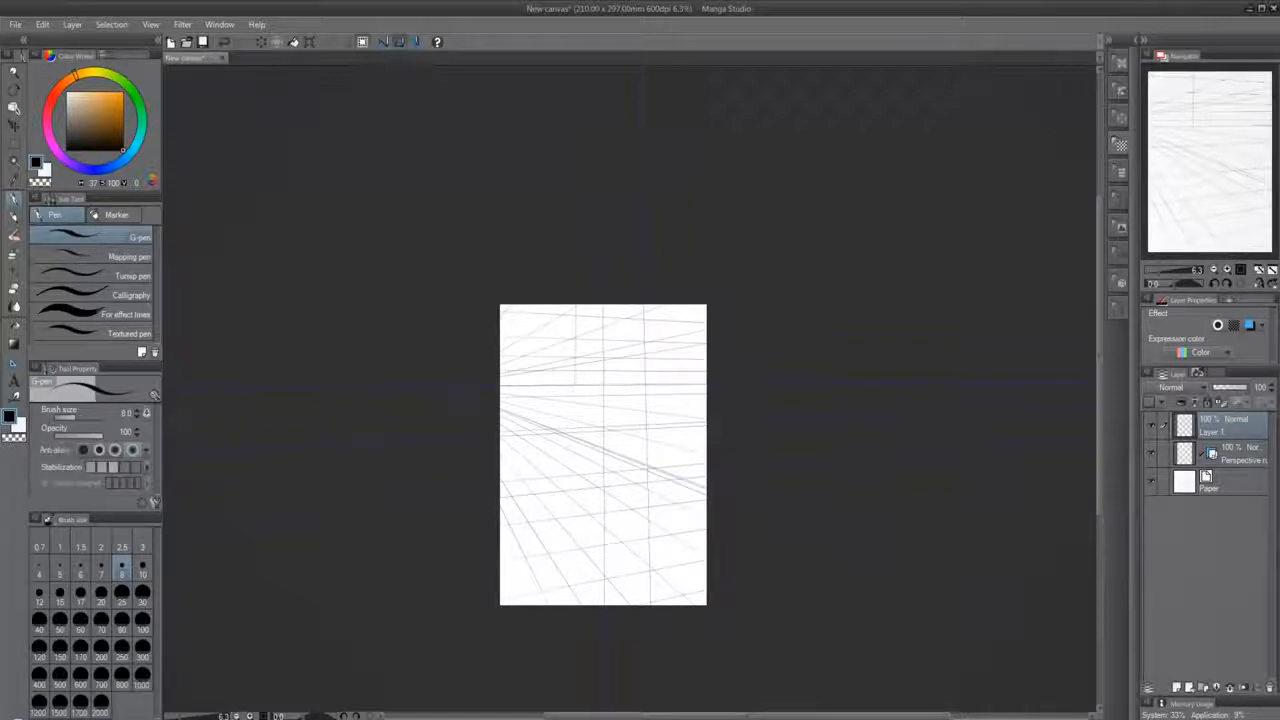
pyautogui.moveTo(482, 401); pyautogui.dragTo(705, 388)
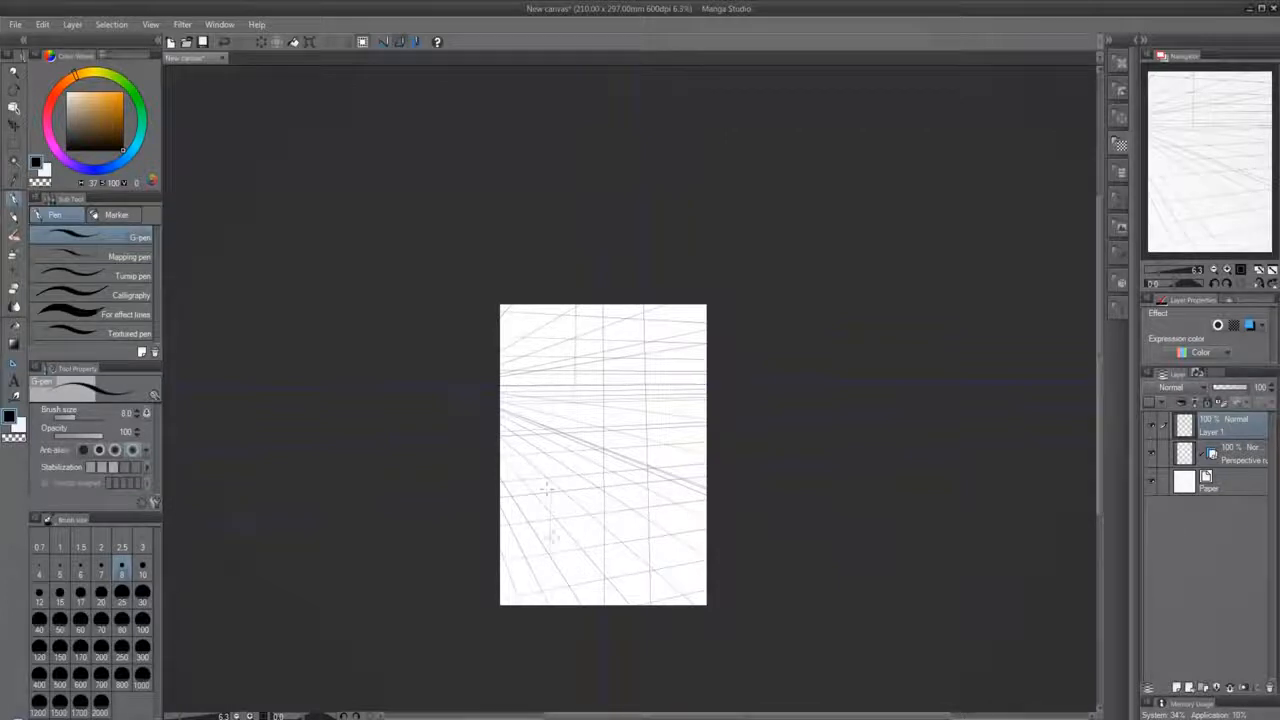
# Draw the vertical edges and receding edges of a box below the eye level, snapped to the perspective ruler
pyautogui.moveTo(547, 551); pyautogui.dragTo(550, 446)
pyautogui.moveTo(648, 527); pyautogui.dragTo(648, 428)
pyautogui.moveTo(552, 445); pyautogui.dragTo(670, 439)
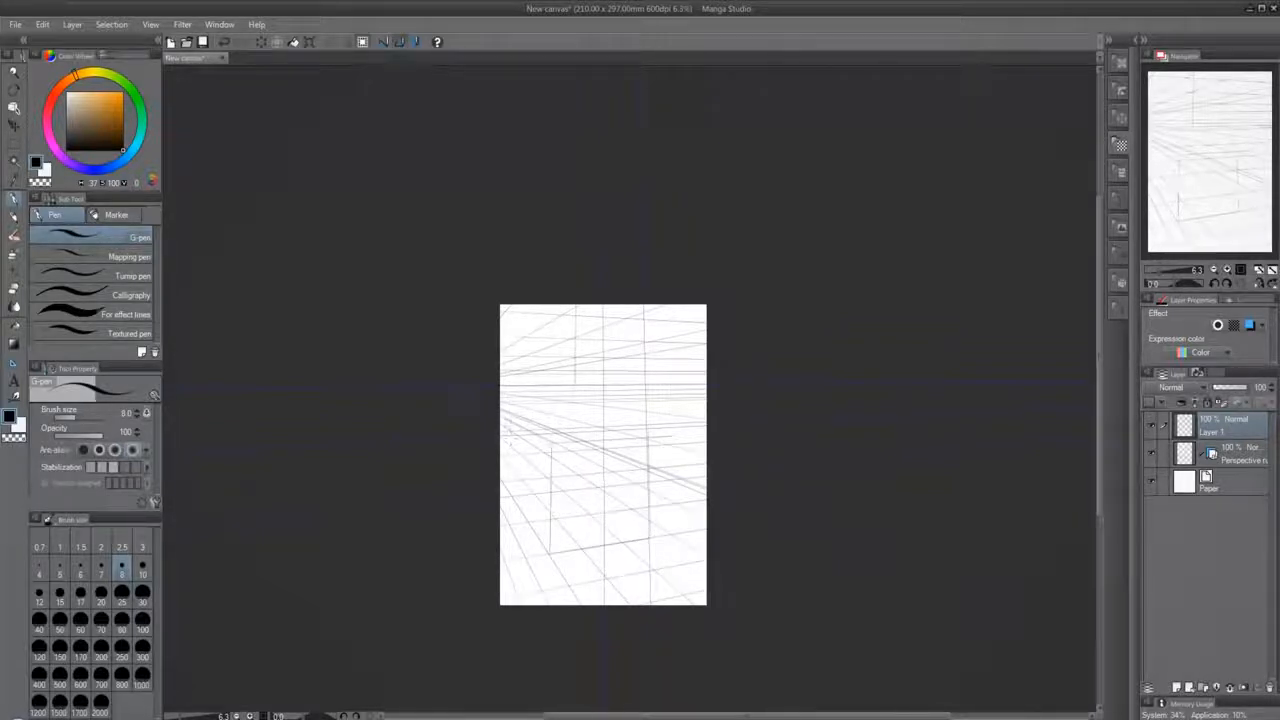
pyautogui.moveTo(507, 436); pyautogui.dragTo(506, 500)
pyautogui.moveTo(511, 420); pyautogui.dragTo(636, 418)
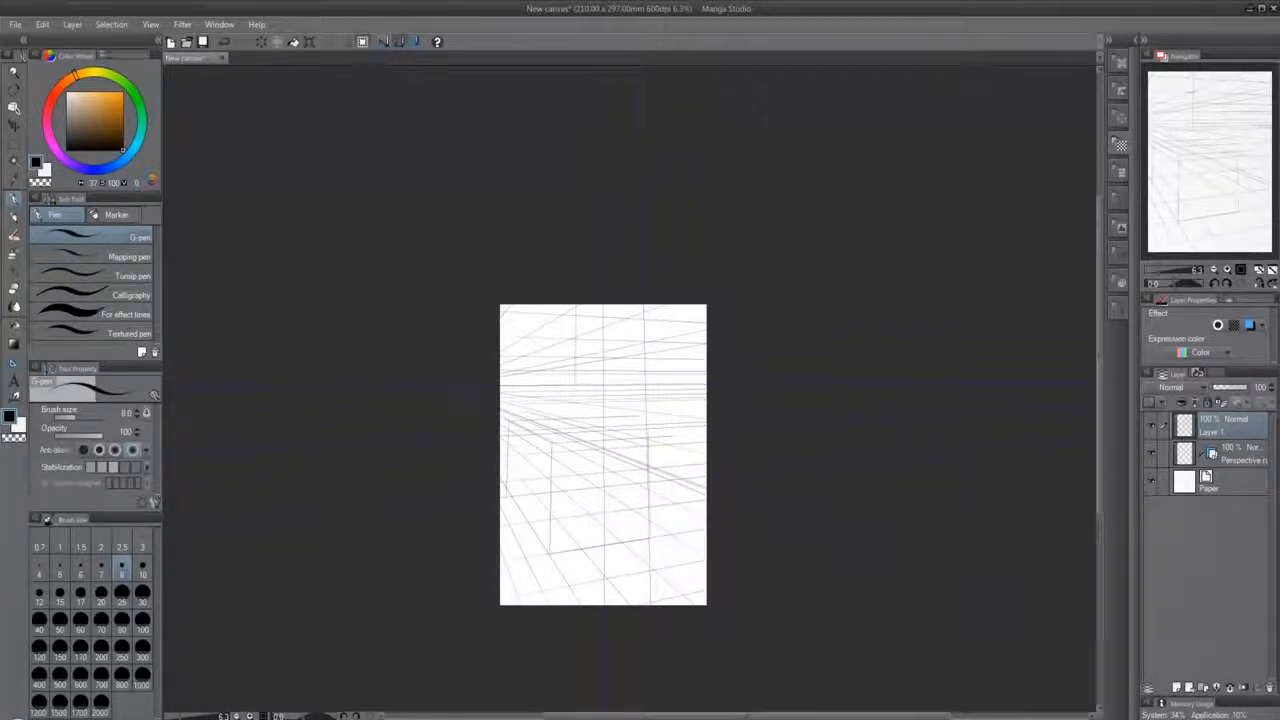
# Turn off snapping to the special ruler and draw a freehand looping scribble across the page
pyautogui.click(398, 43)
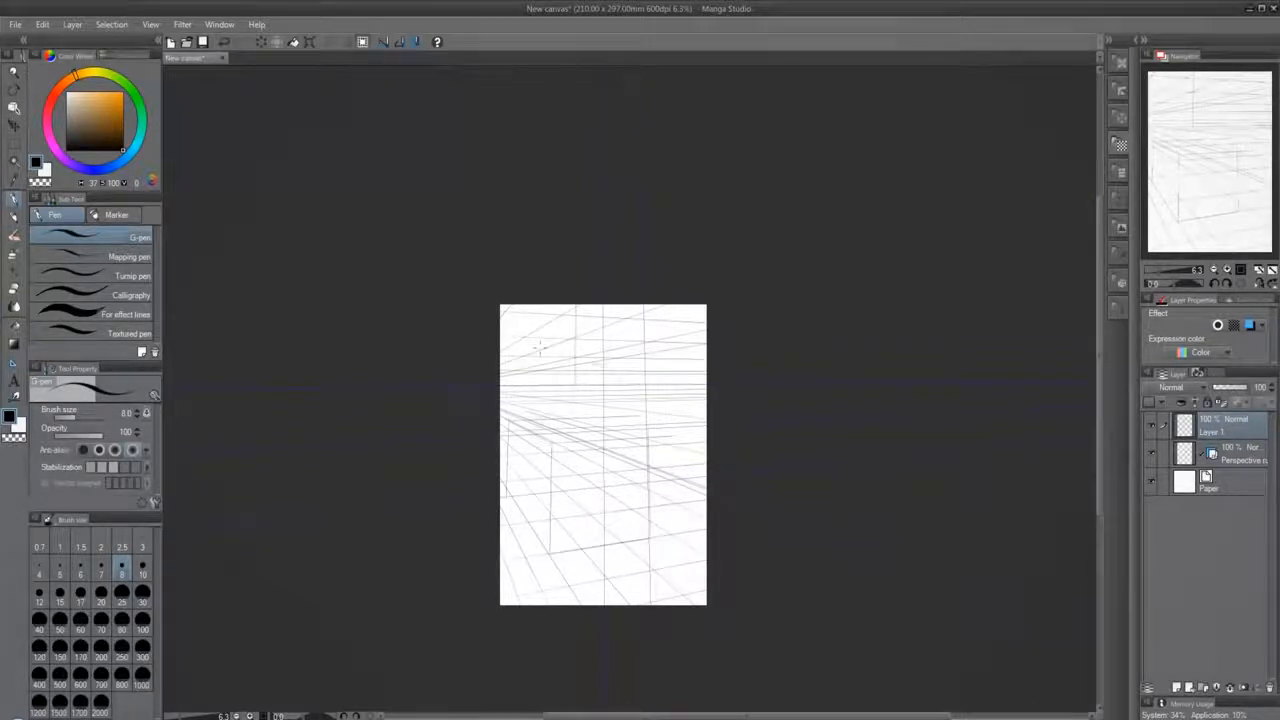
pyautogui.moveTo(540, 347)
pyautogui.mouseDown()
pyautogui.moveTo(640, 484)
pyautogui.moveTo(637, 418)
pyautogui.moveTo(650, 480)
pyautogui.moveTo(570, 540)
pyautogui.moveTo(600, 570)
pyautogui.mouseUp()
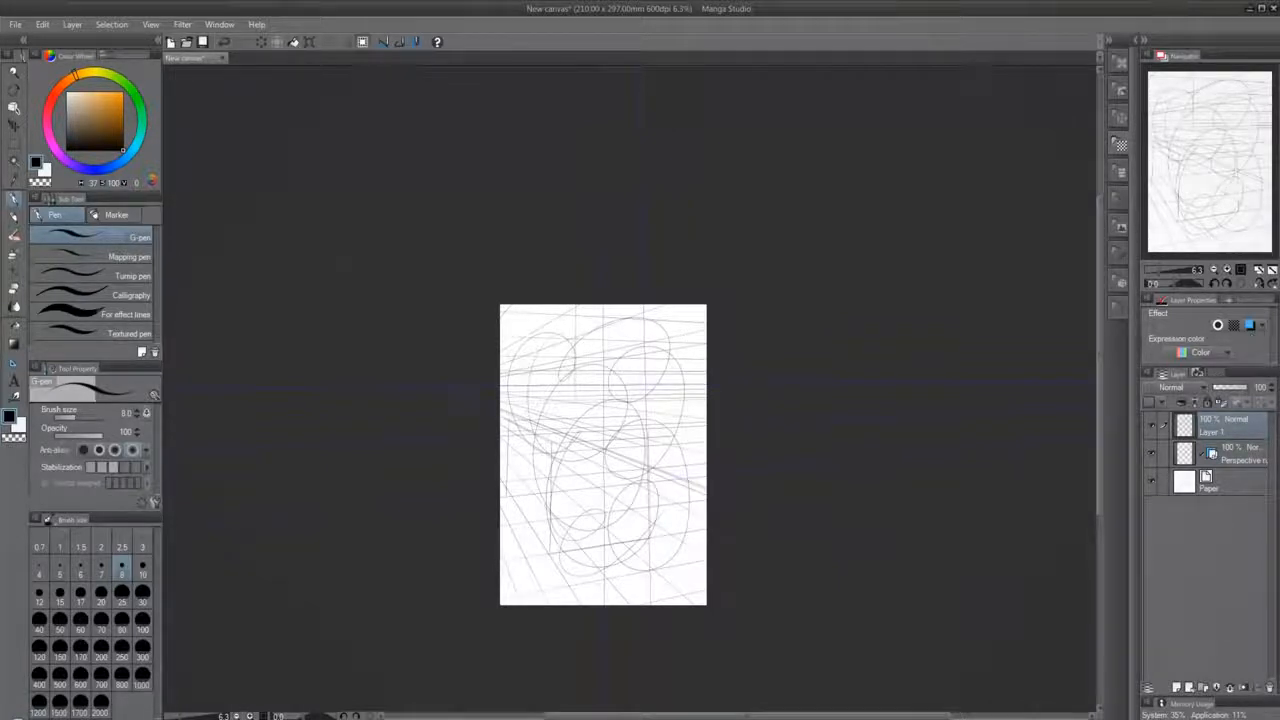
# Review the Direct draw, Frame and Ruler sub tools and the Perspective ruler's options for vanishing points and guides on the ruler layer
pyautogui.click(14, 363)
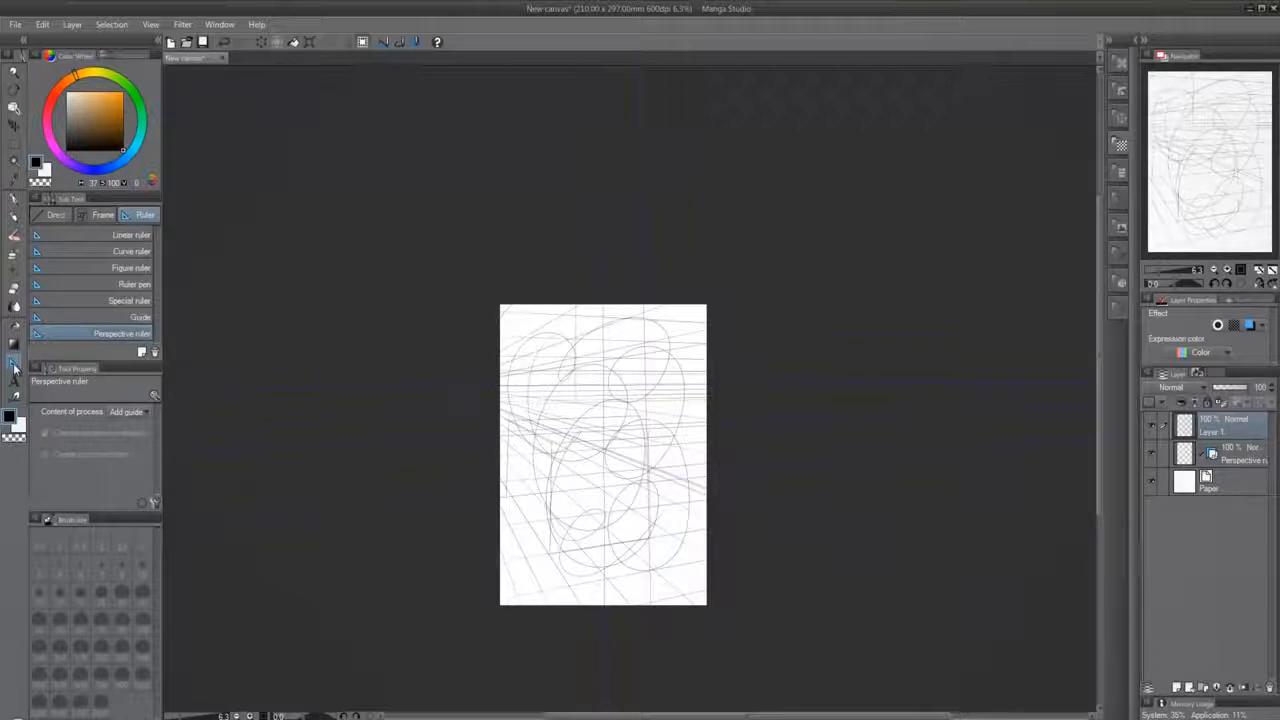
pyautogui.click(40, 216)
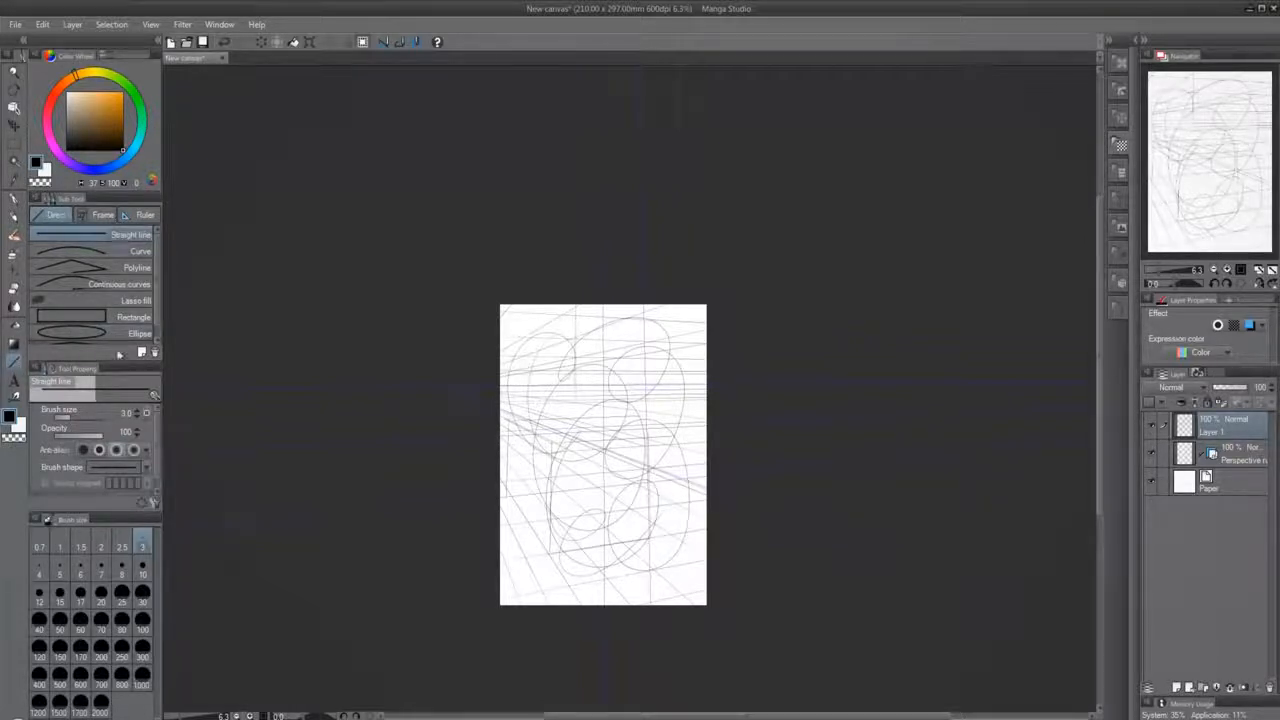
pyautogui.click(101, 216)
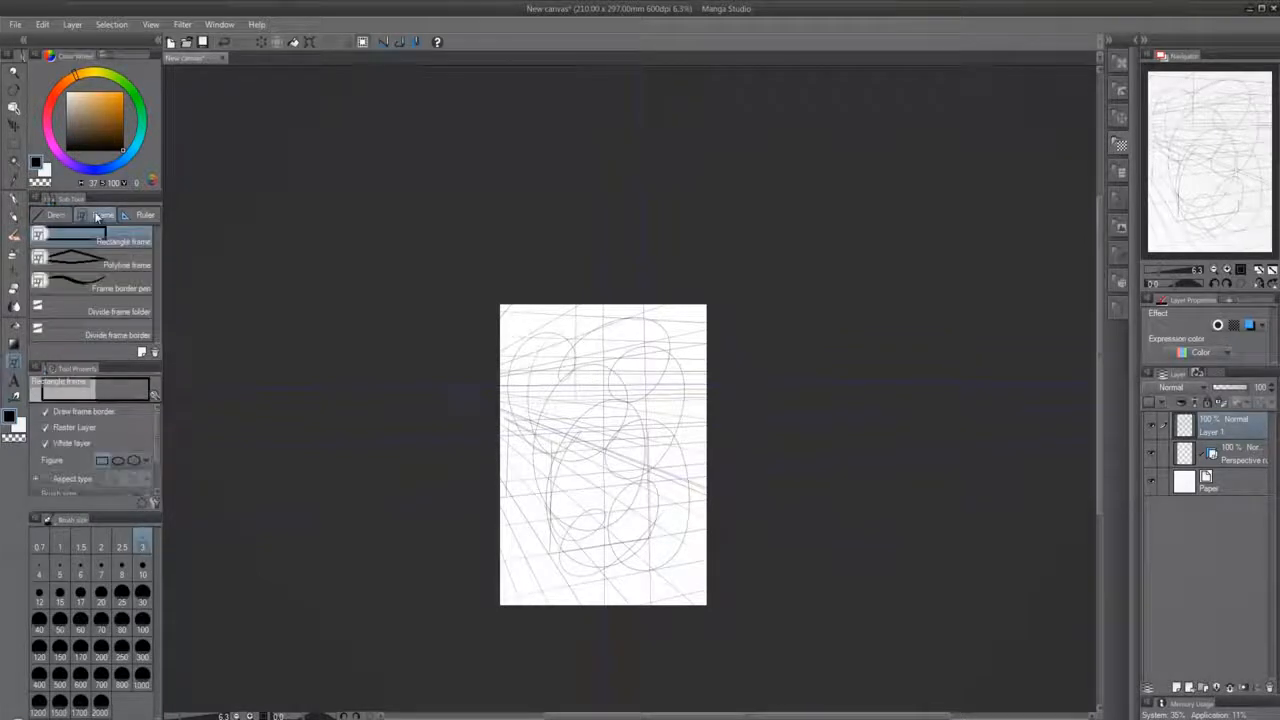
pyautogui.click(146, 216)
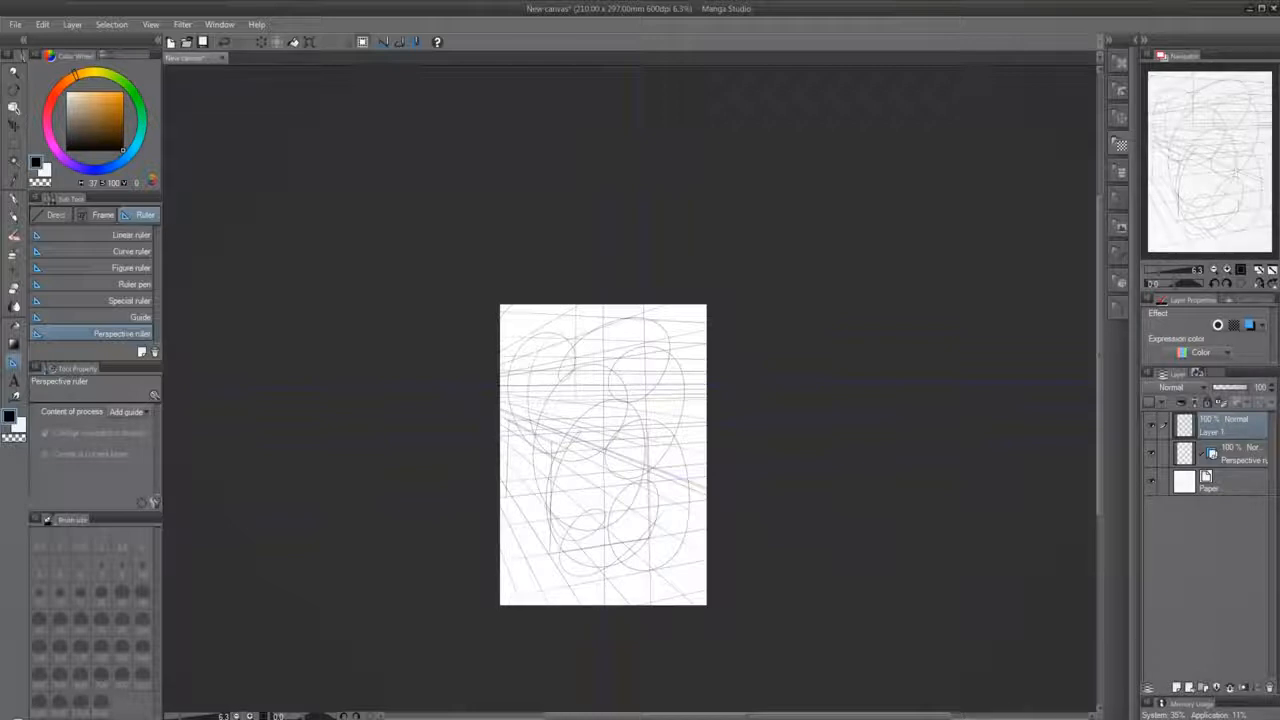
pyautogui.click(1229, 453)
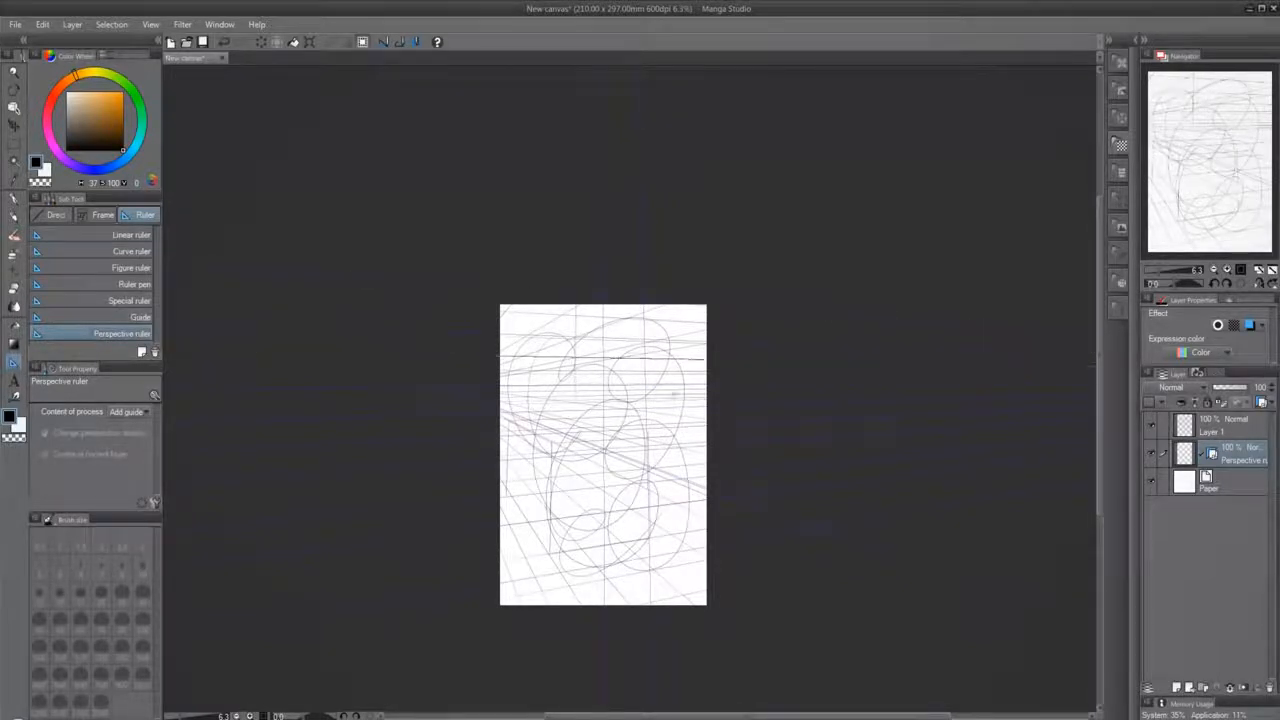
pyautogui.click(144, 412)
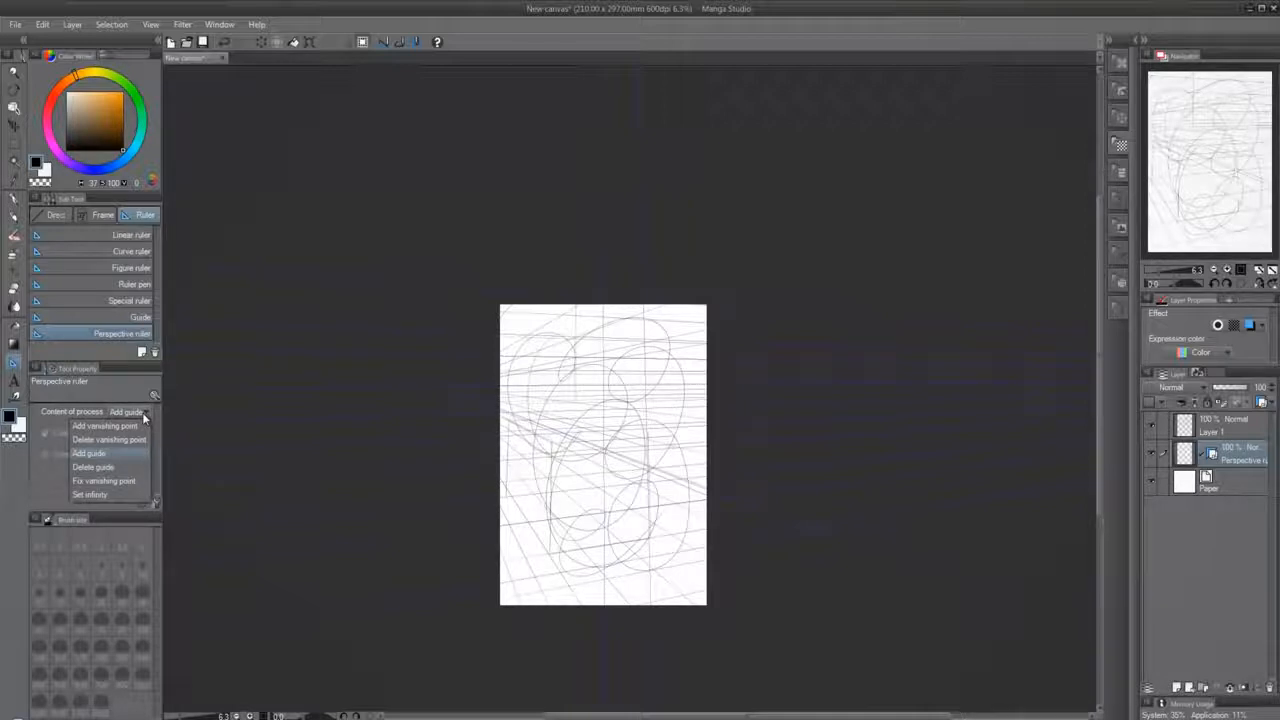
pyautogui.click(144, 414)
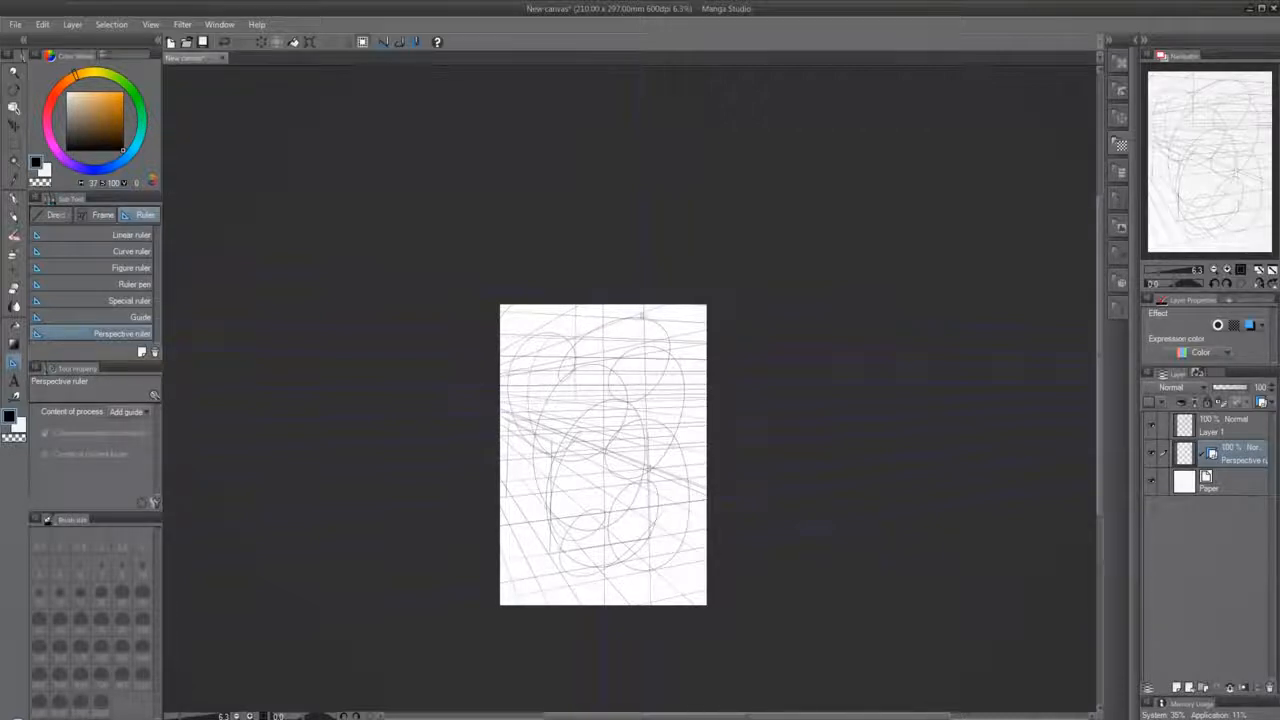
# Switch to the Object tool and delete the perspective ruler layer
pyautogui.click(15, 147)
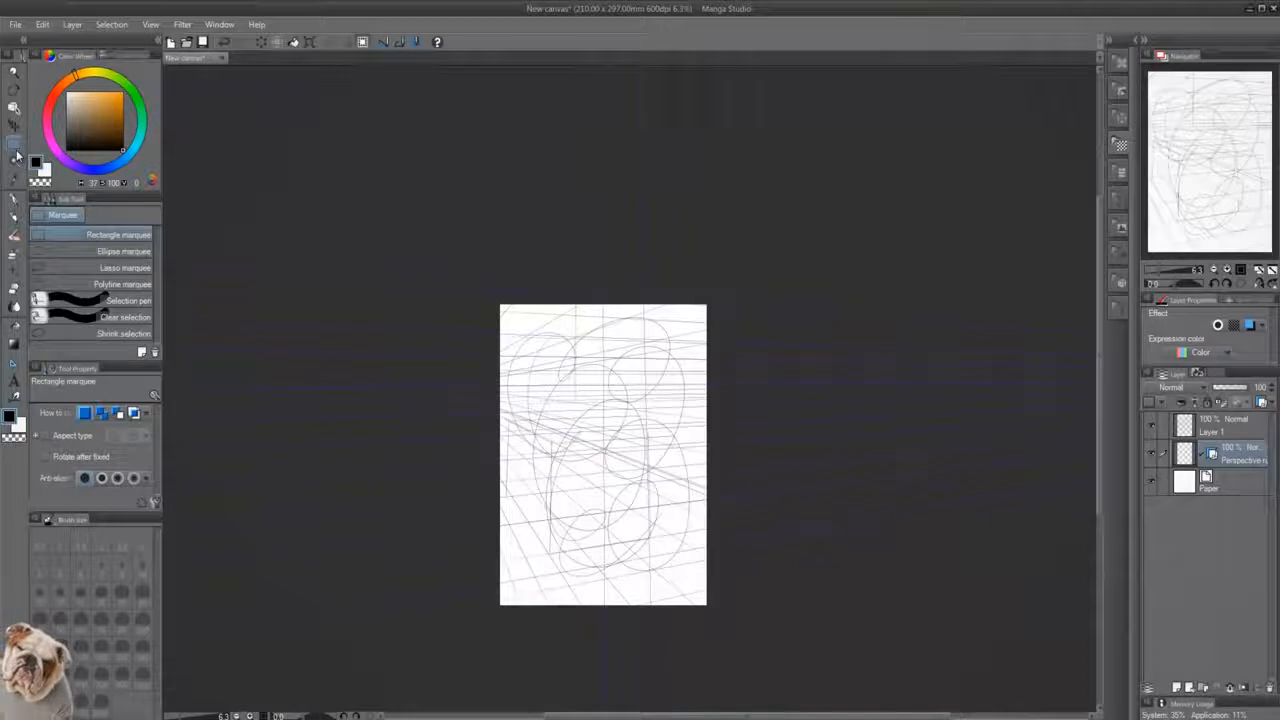
pyautogui.click(13, 107)
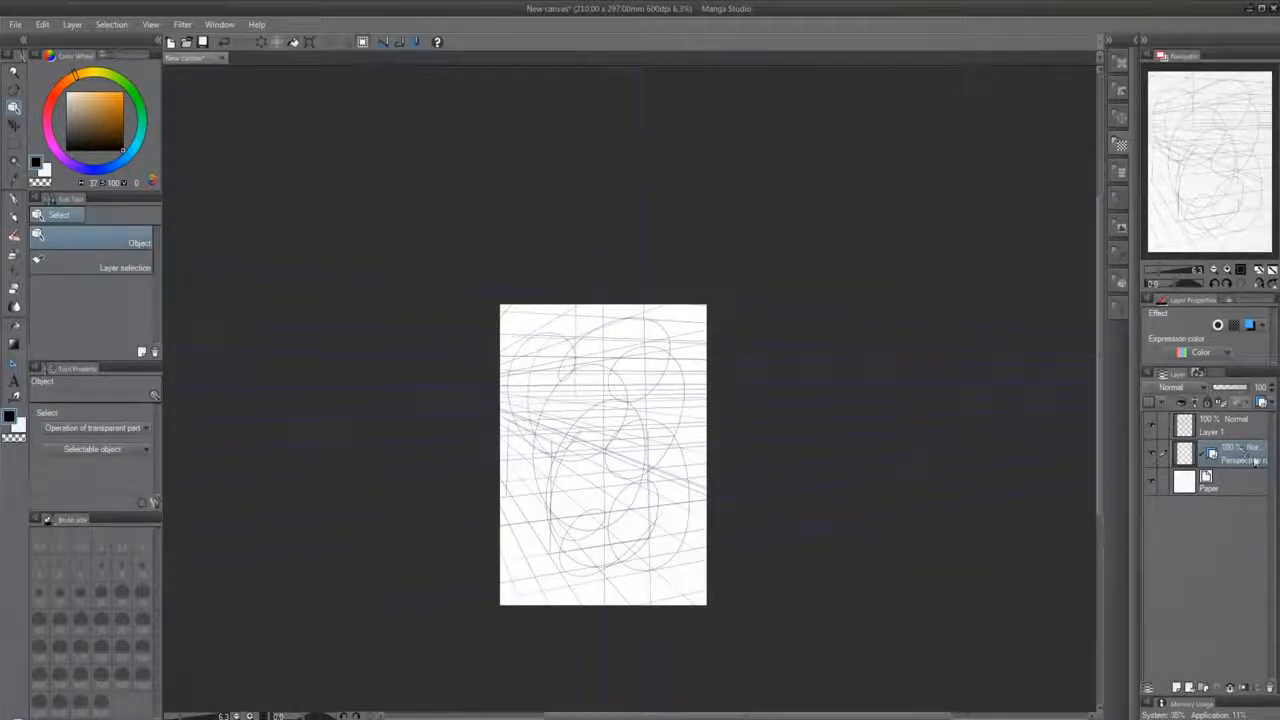
pyautogui.moveTo(1255, 460); pyautogui.dragTo(1270, 688)
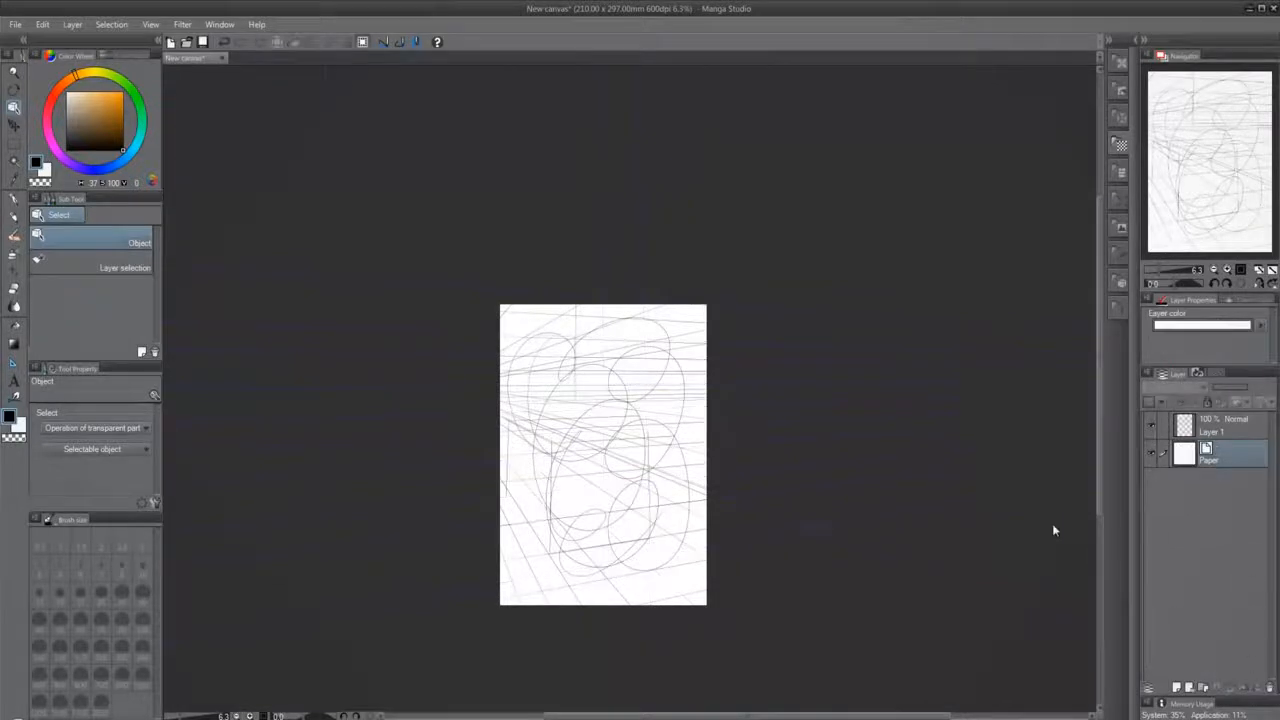
# Select Layer 1 and check the ruler commands available for it, such as Create Perspective Ruler
pyautogui.click(1258, 435)
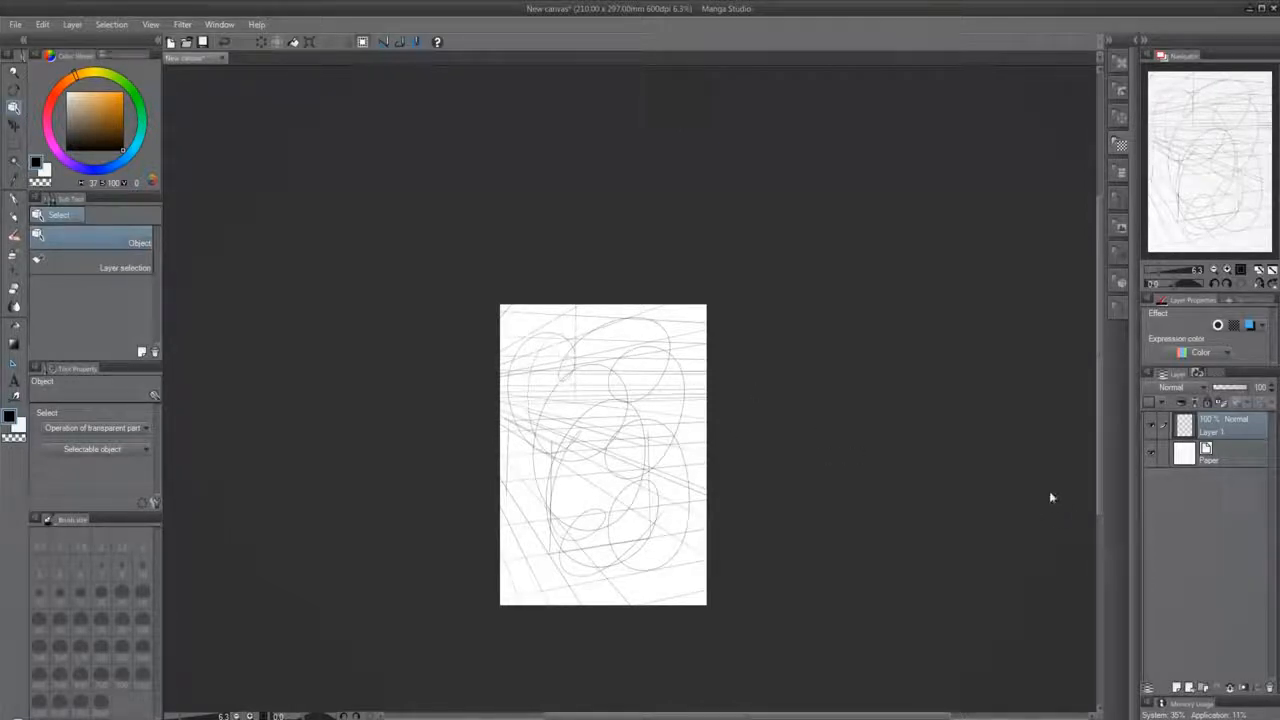
pyautogui.moveTo(529, 391); pyautogui.dragTo(535, 402)
pyautogui.rightClick(1225, 425)
pyautogui.click(1212, 422)
pyautogui.rightClick(1212, 422)
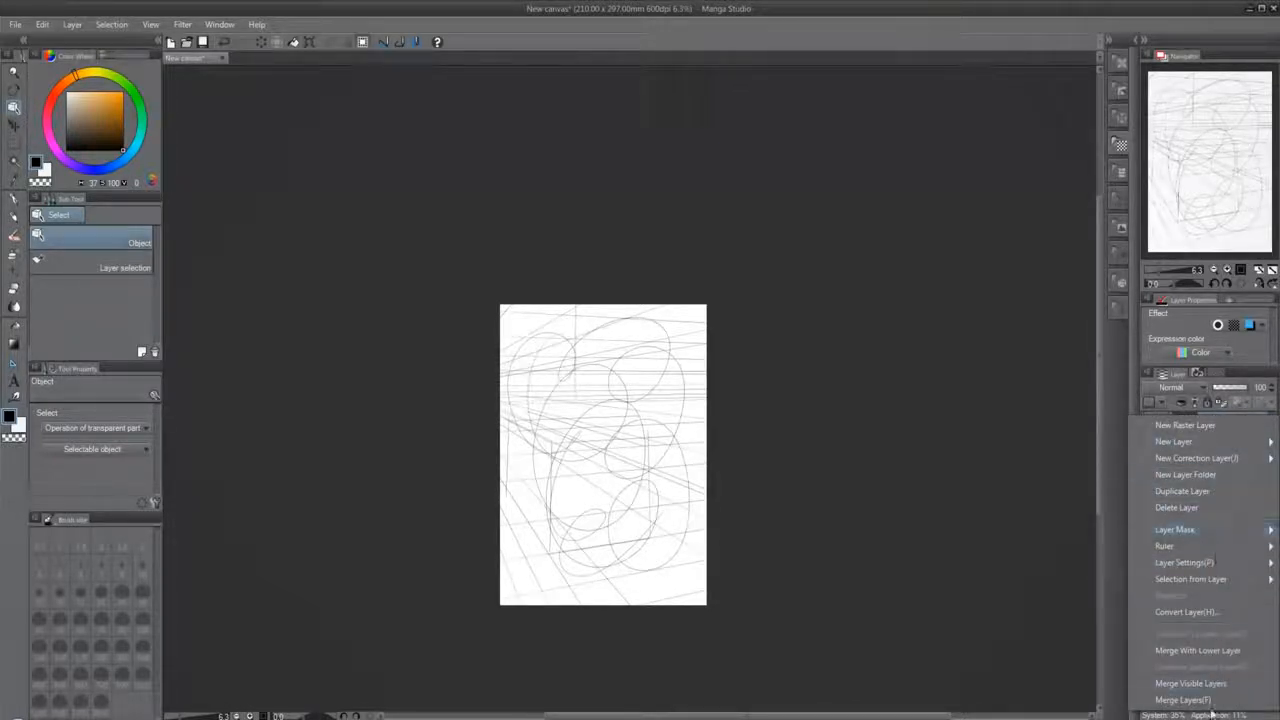
pyautogui.moveTo(1165, 546)
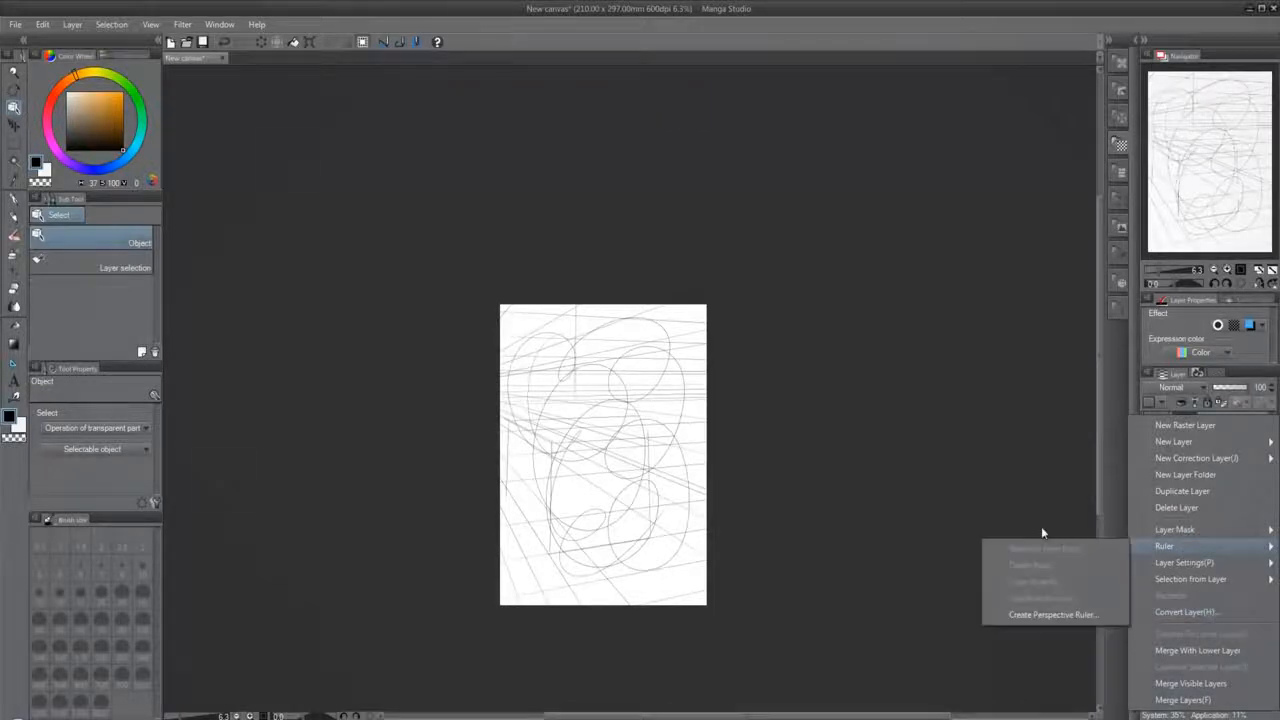
pyautogui.click(1042, 533)
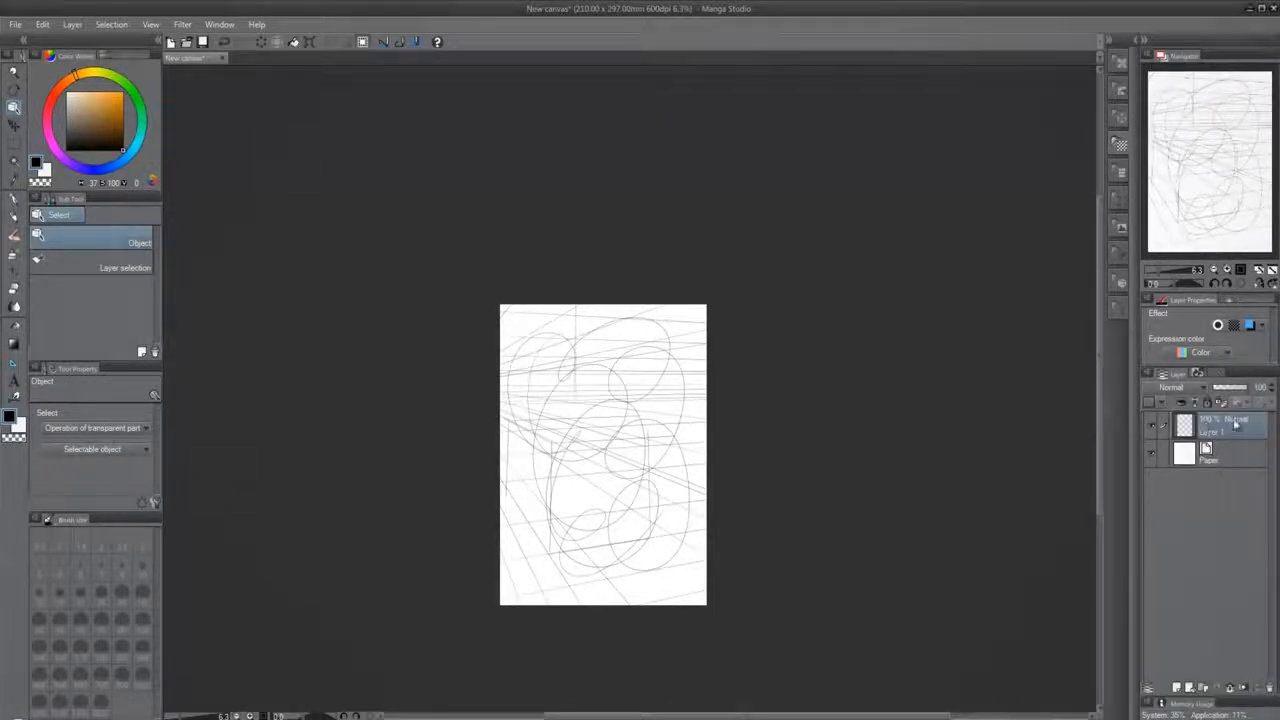
pyautogui.rightClick(1227, 425)
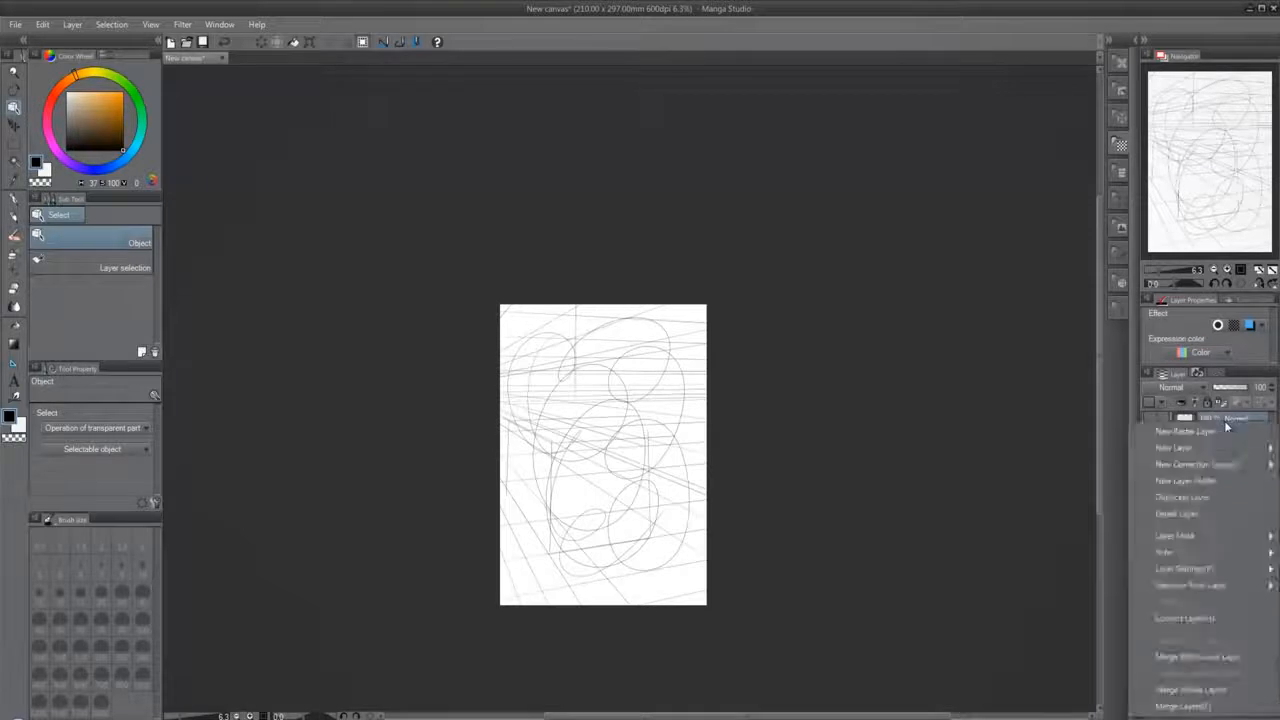
pyautogui.click(1232, 420)
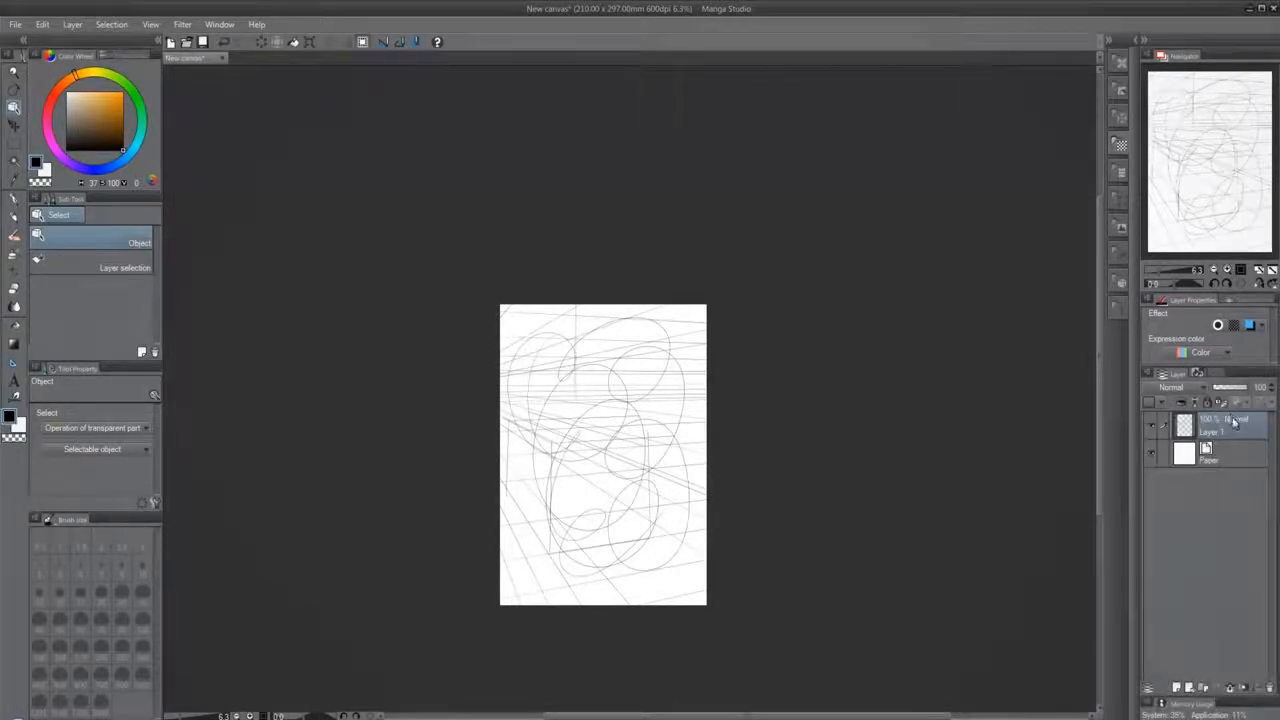
# Rename Layer 1 as Lineart and select the Paper layer
pyautogui.doubleClick(1220, 431)
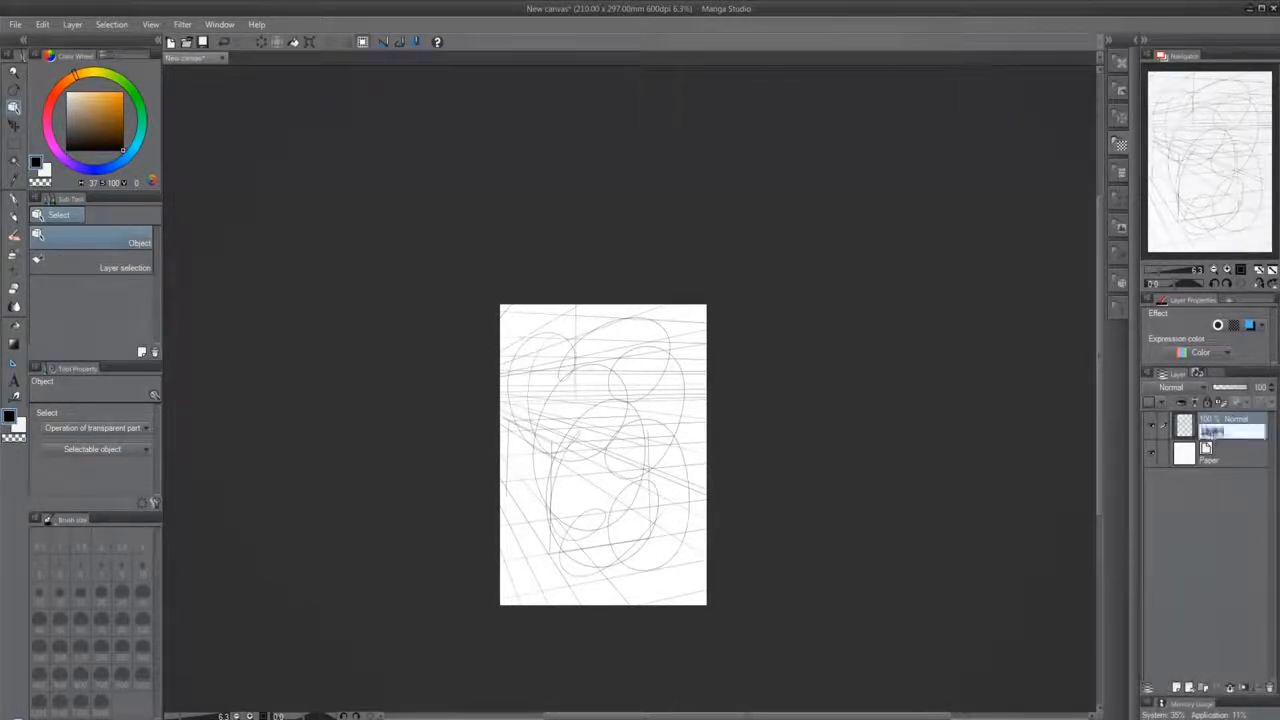
pyautogui.press('Return')
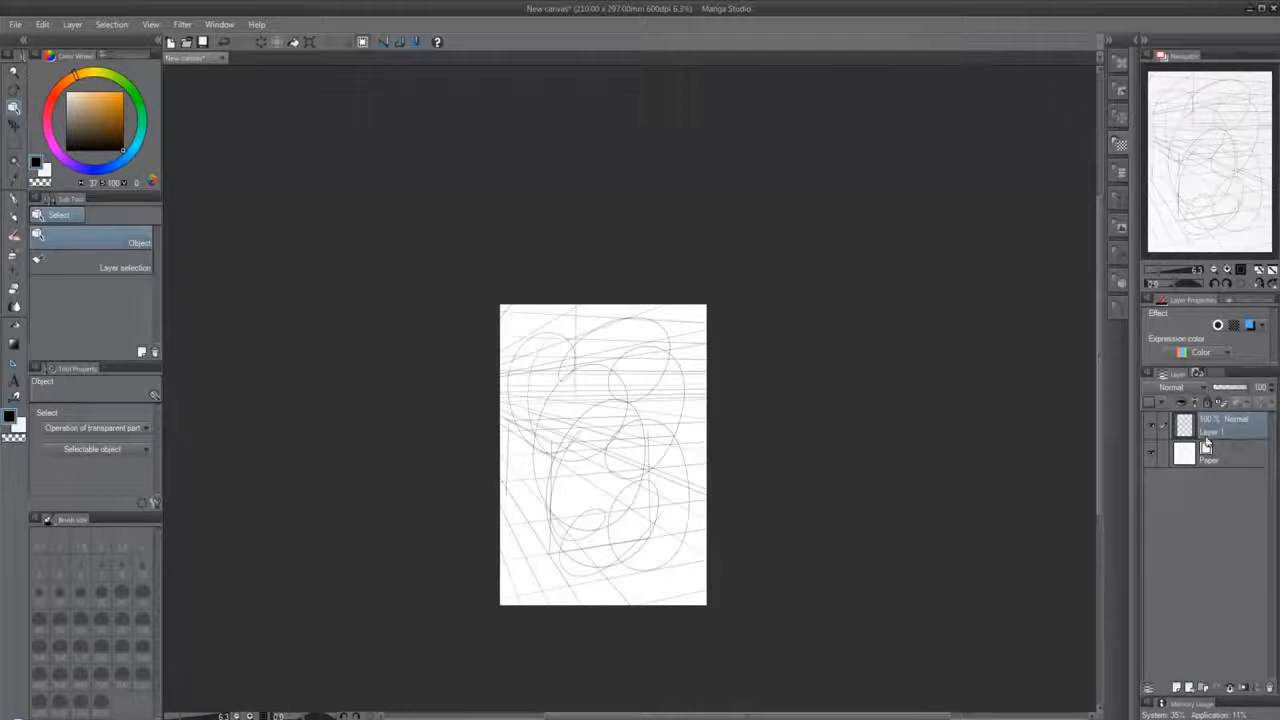
pyautogui.doubleClick(1209, 436)
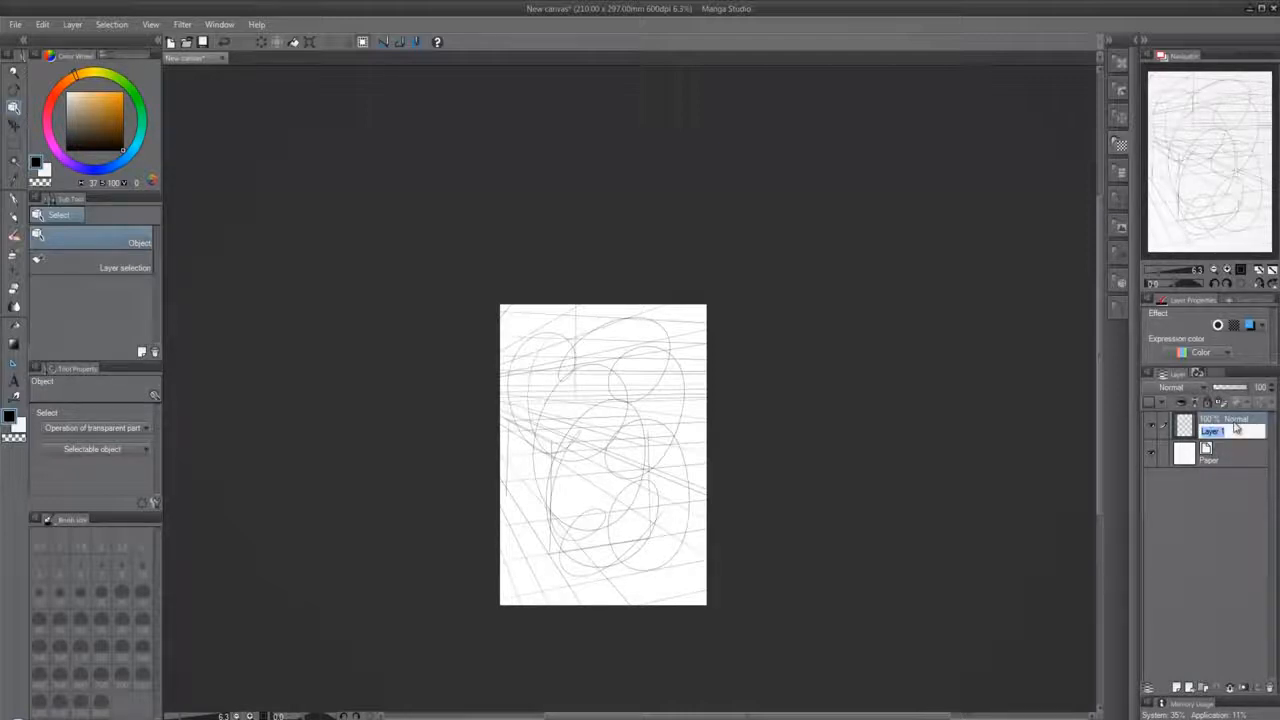
pyautogui.write('Lineart')
pyautogui.press('Return')
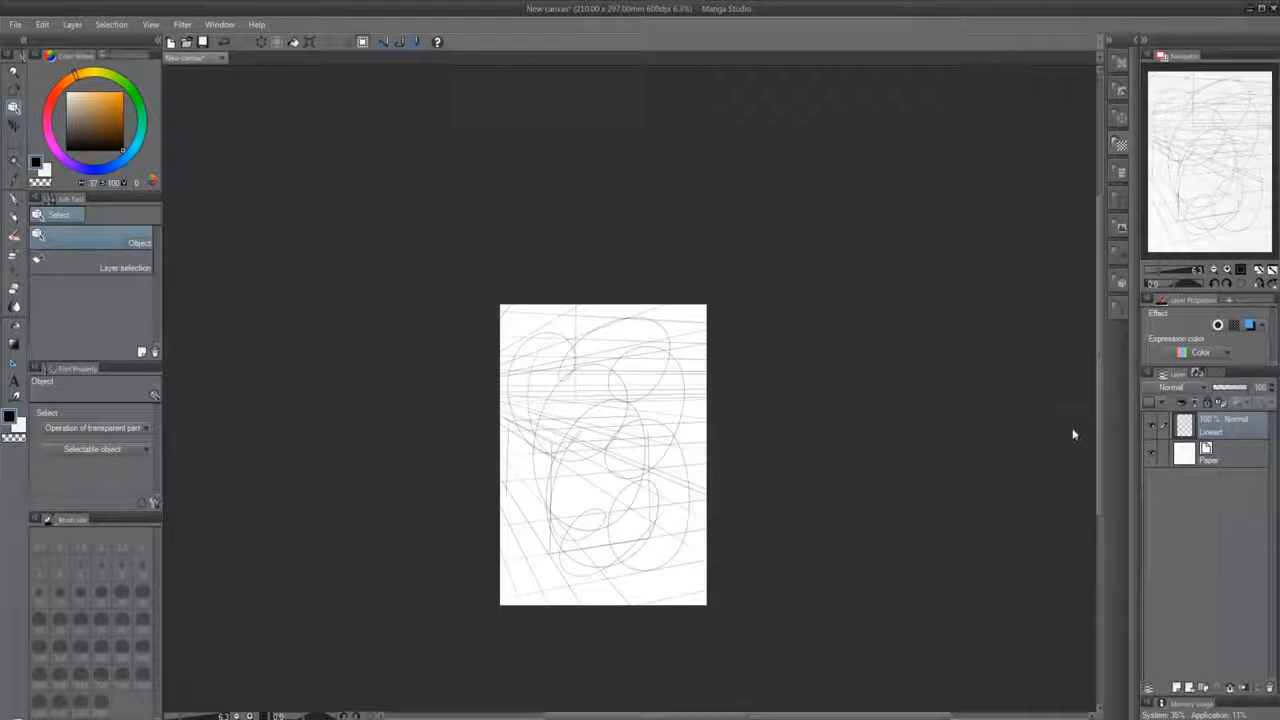
pyautogui.click(1222, 456)
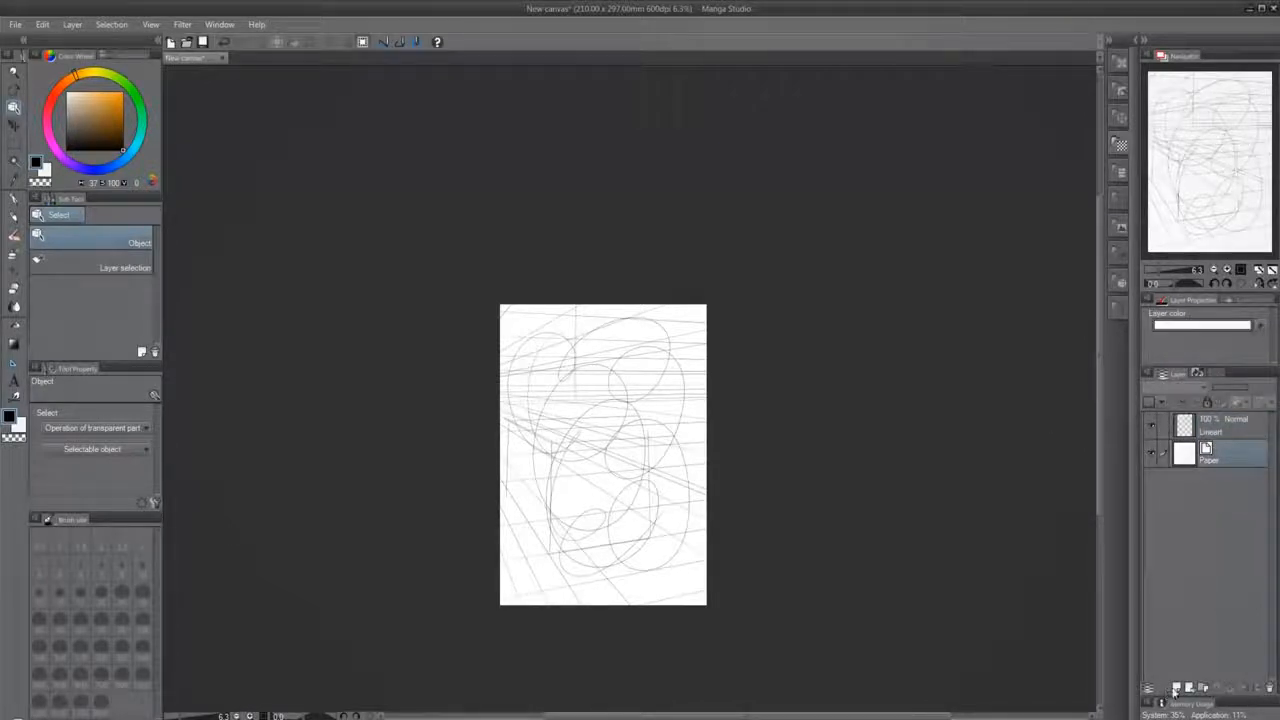
# Add a new raster layer between the Lineart and Paper layers and make it the active layer
pyautogui.click(1176, 689)
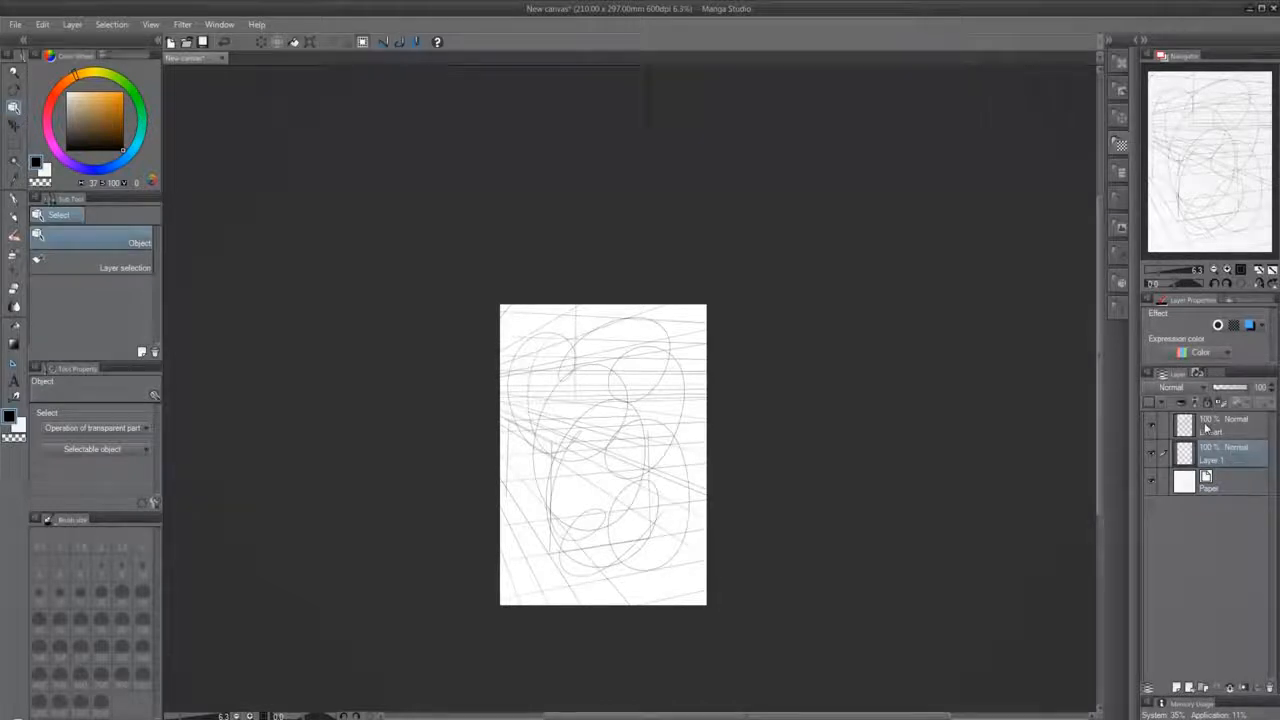
pyautogui.click(1206, 428)
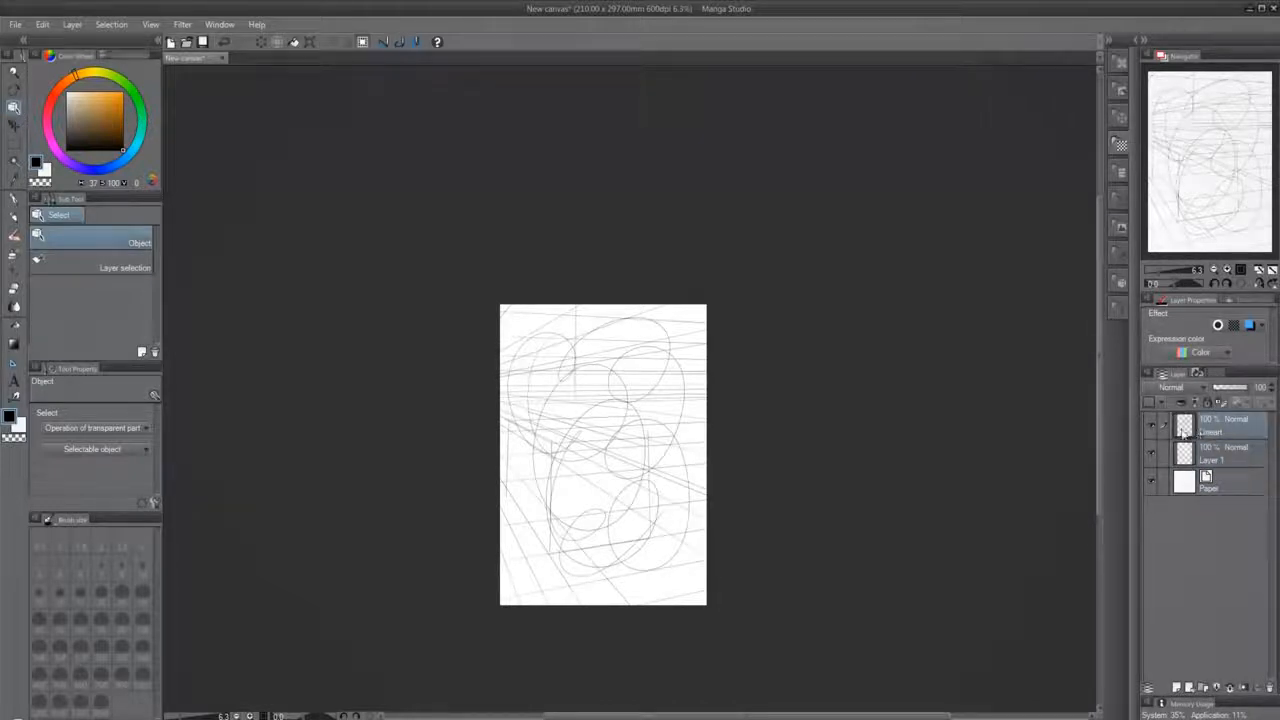
pyautogui.click(1234, 457)
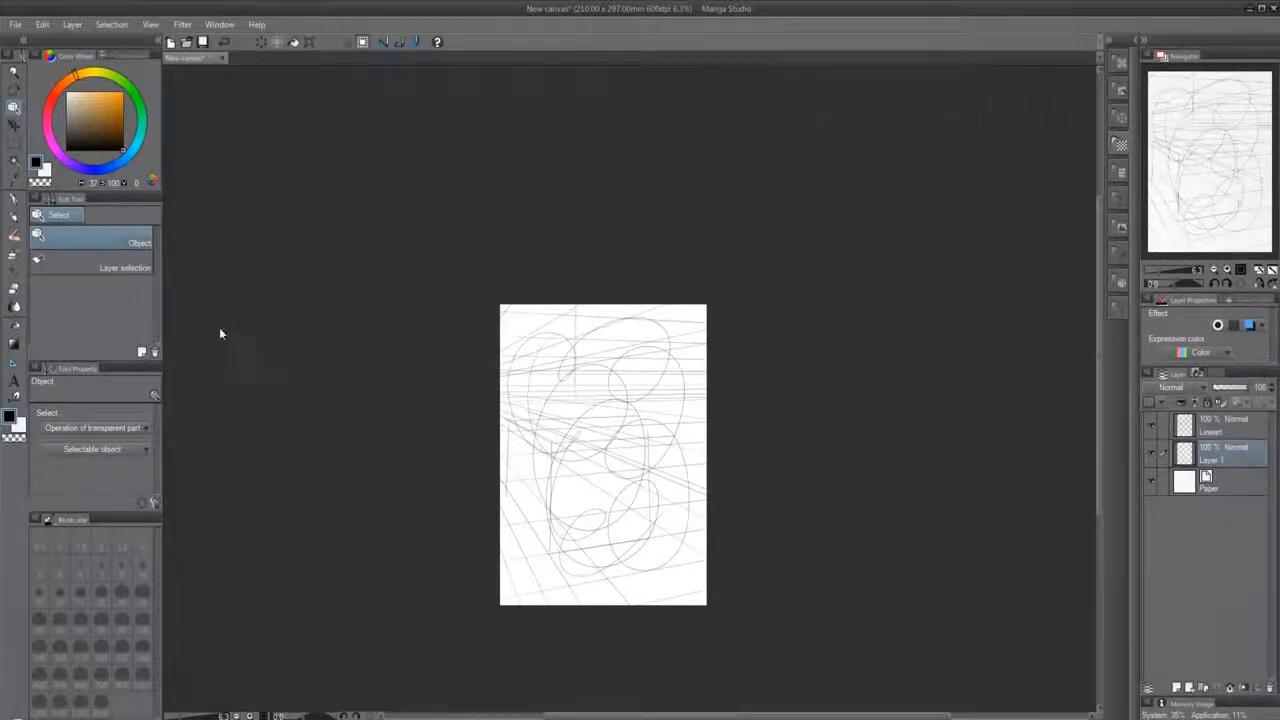
# Choose the Fill tool's Current layer sub tool, try a black fill on the empty Layer 1, and undo it
pyautogui.click(15, 326)
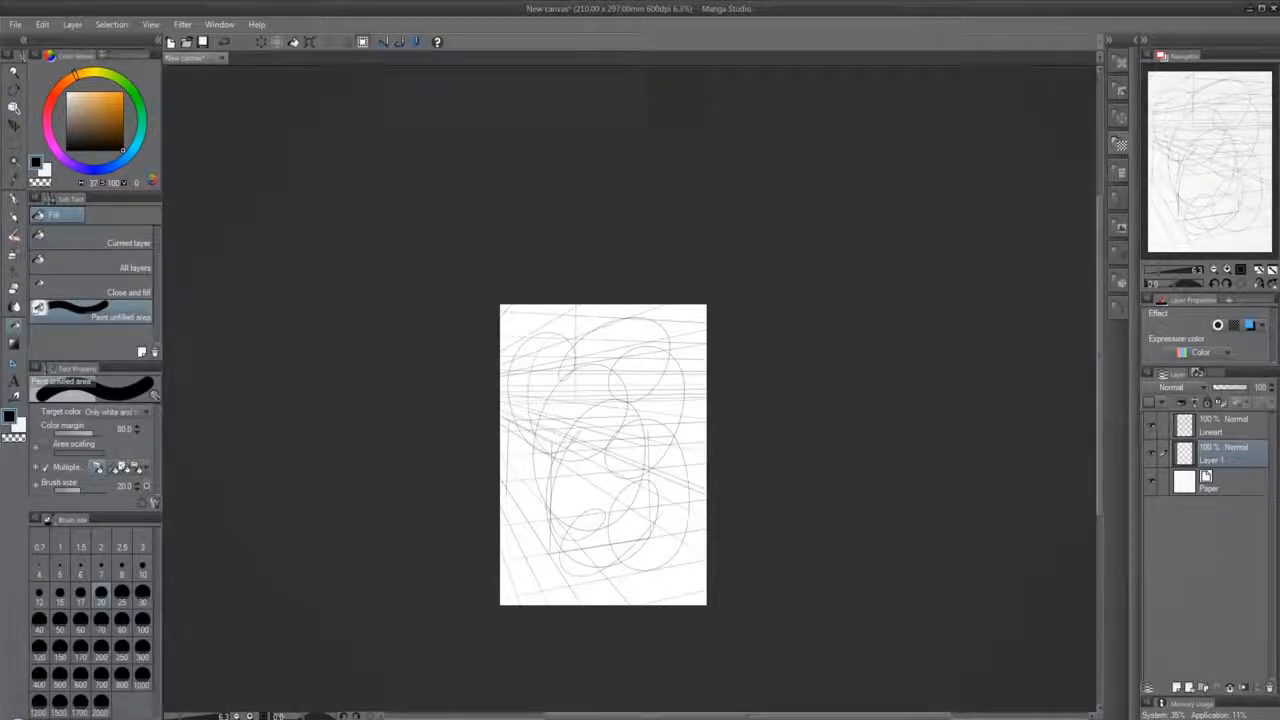
pyautogui.click(126, 244)
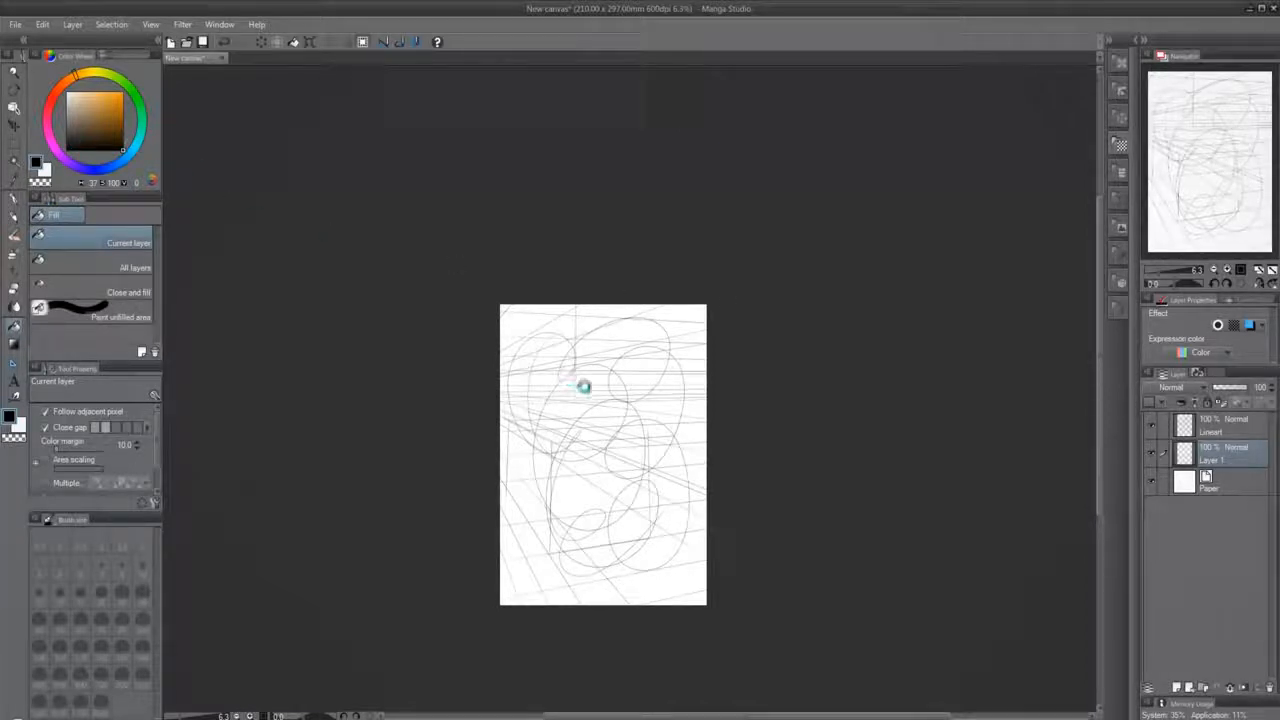
pyautogui.click(767, 304)
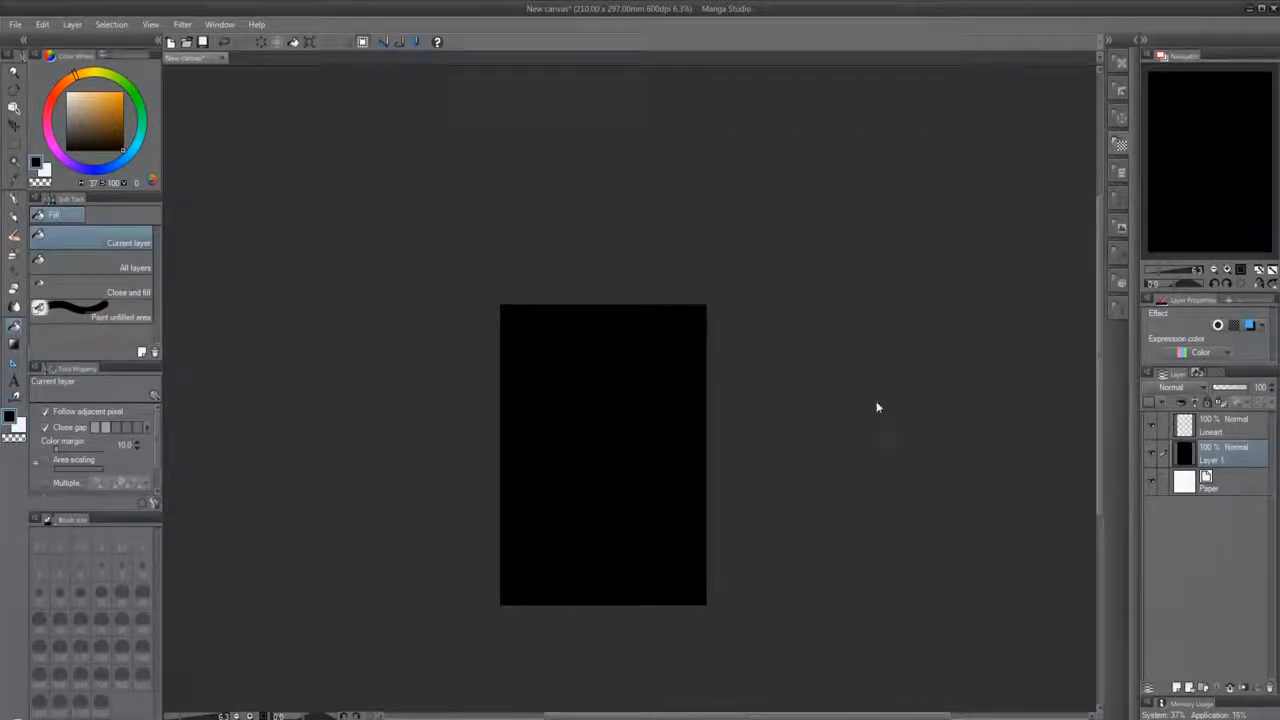
pyautogui.hotkey('ctrl', 'z')
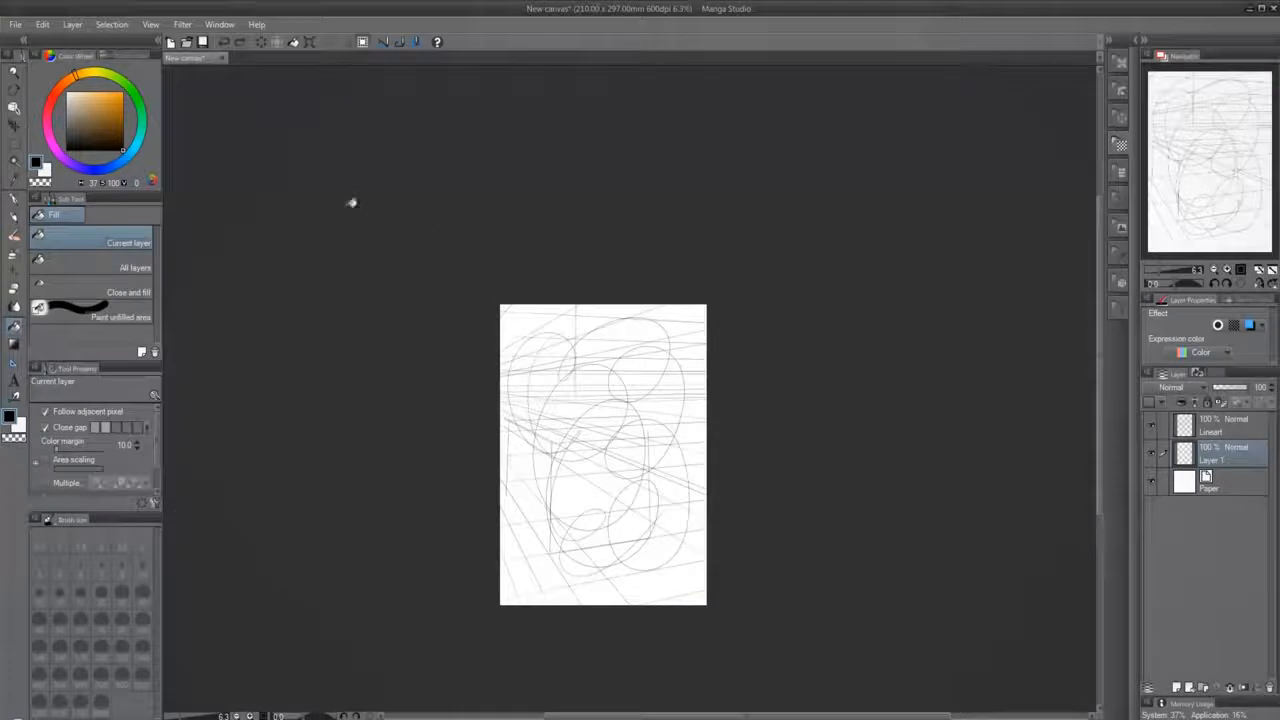
# Pick a brown colour and try filling regions near the canvas's upper edge on the Lineart layer, undoing the fills
pyautogui.click(94, 117)
pyautogui.click(1230, 425)
pyautogui.click(630, 335)
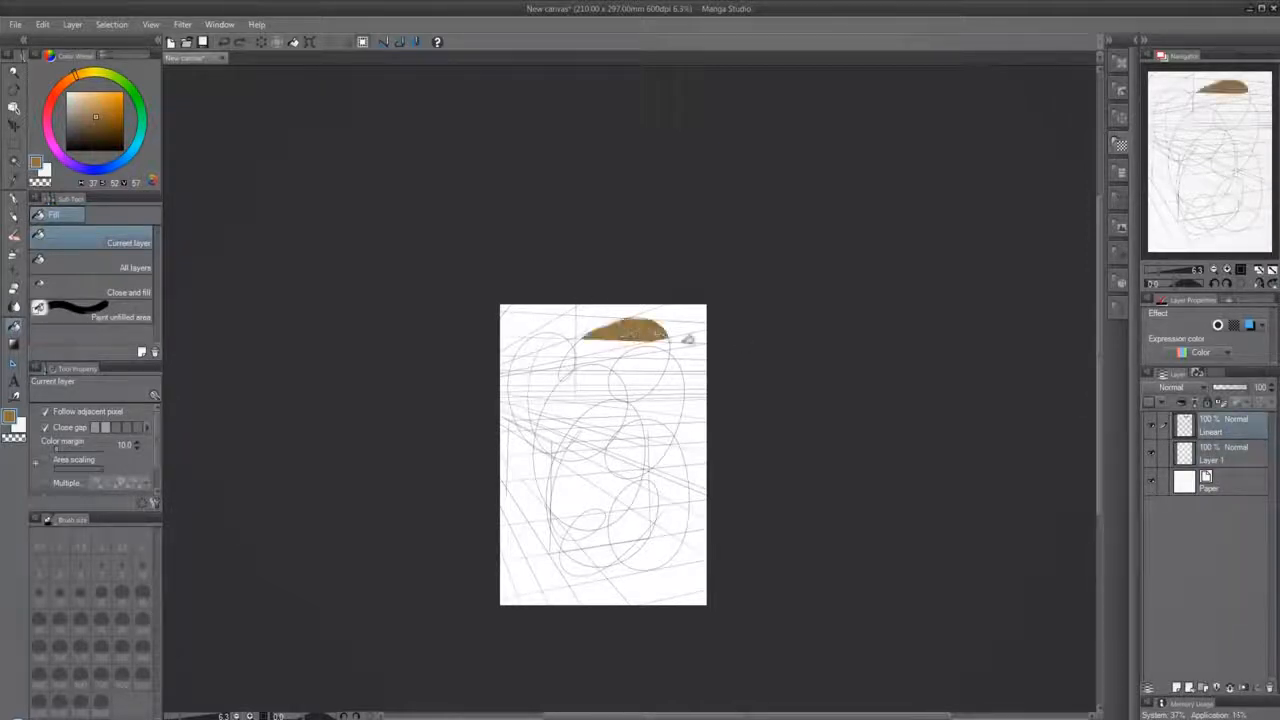
pyautogui.click(697, 314)
pyautogui.hotkey('ctrl', 'z')
pyautogui.hotkey('ctrl', 'z')
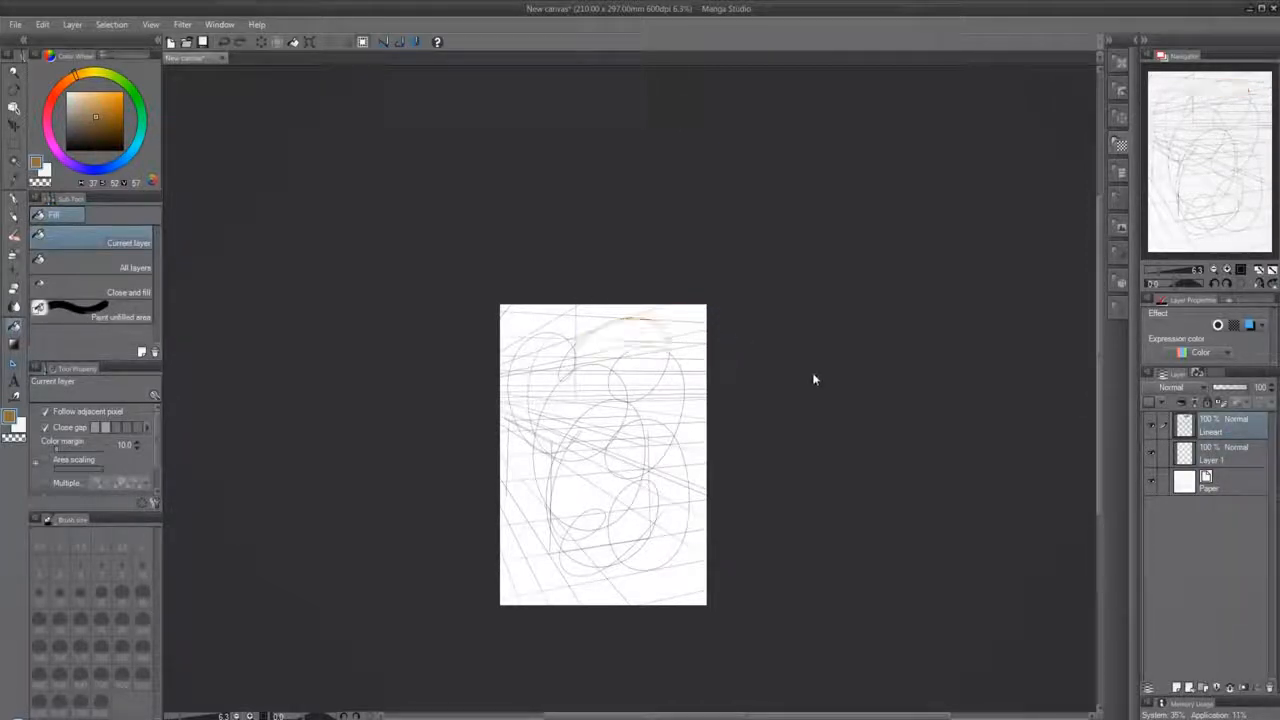
# Toggle the Lineart layer's visibility, try another brown fill in its uppermost curved region, and undo that fill
pyautogui.click(1150, 424)
pyautogui.click(1150, 424)
pyautogui.click(1193, 452)
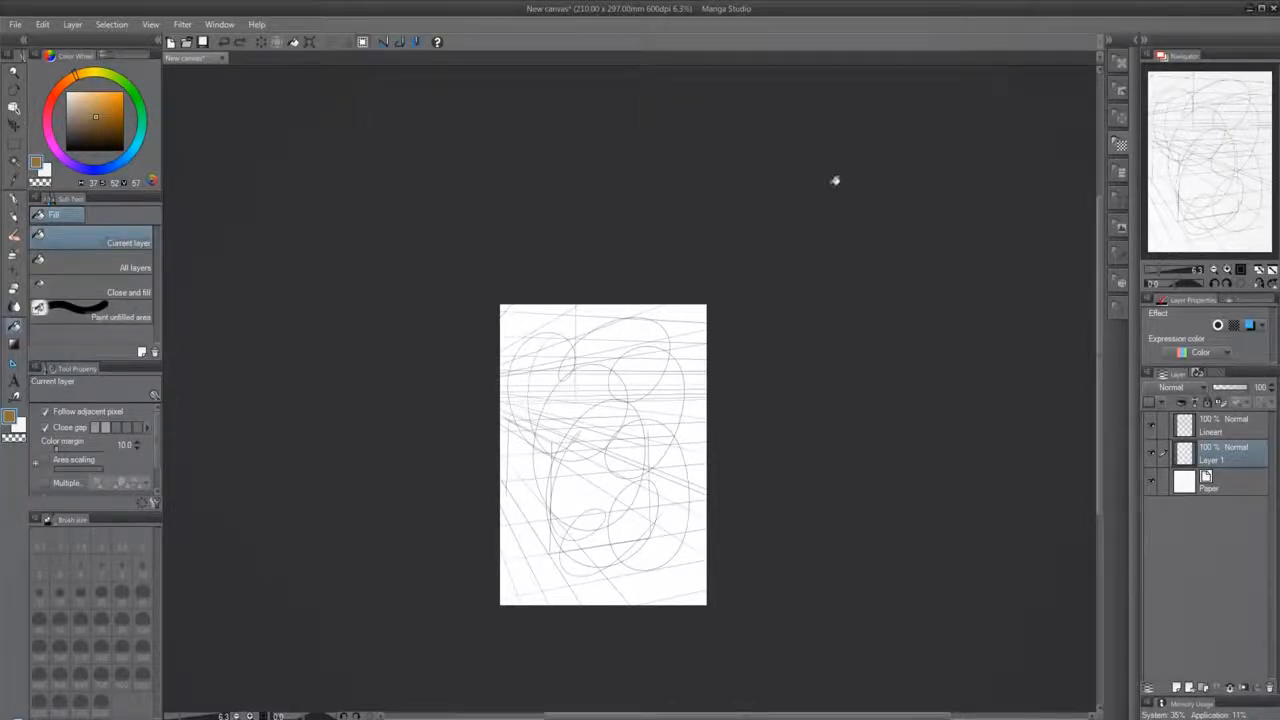
pyautogui.click(1211, 426)
pyautogui.click(628, 326)
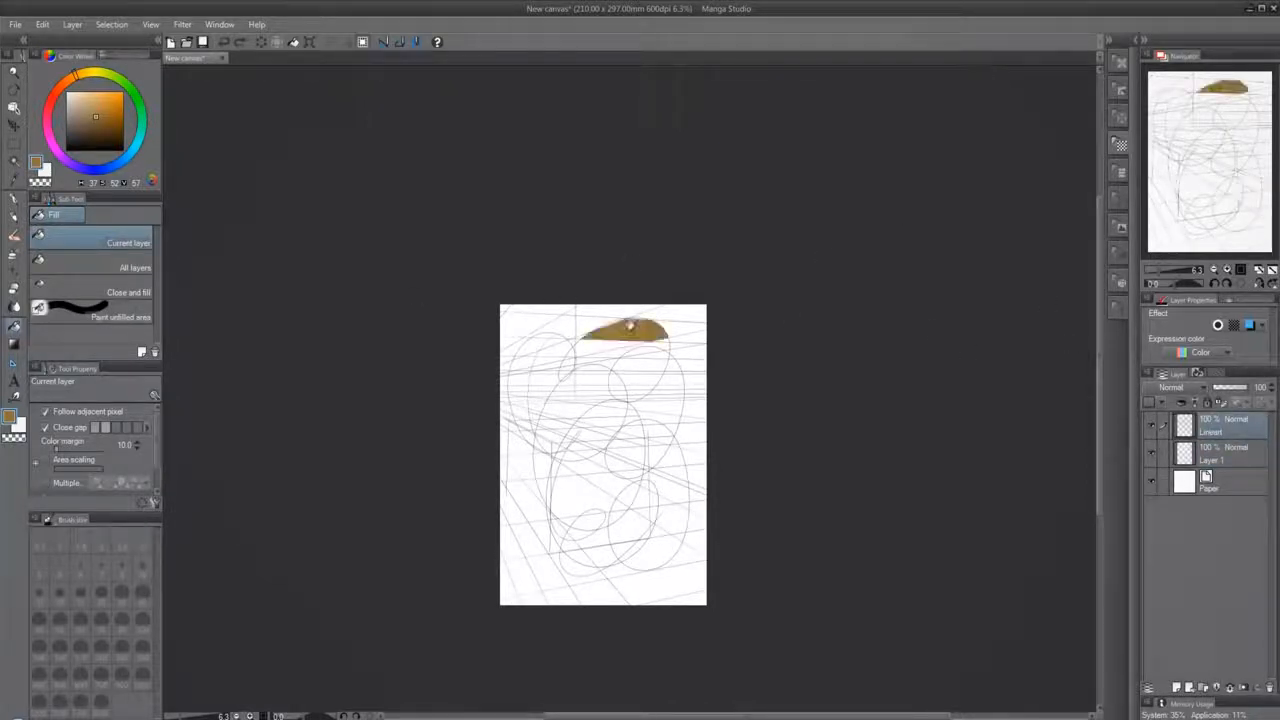
pyautogui.hotkey('ctrl', 'z')
pyautogui.click(1215, 452)
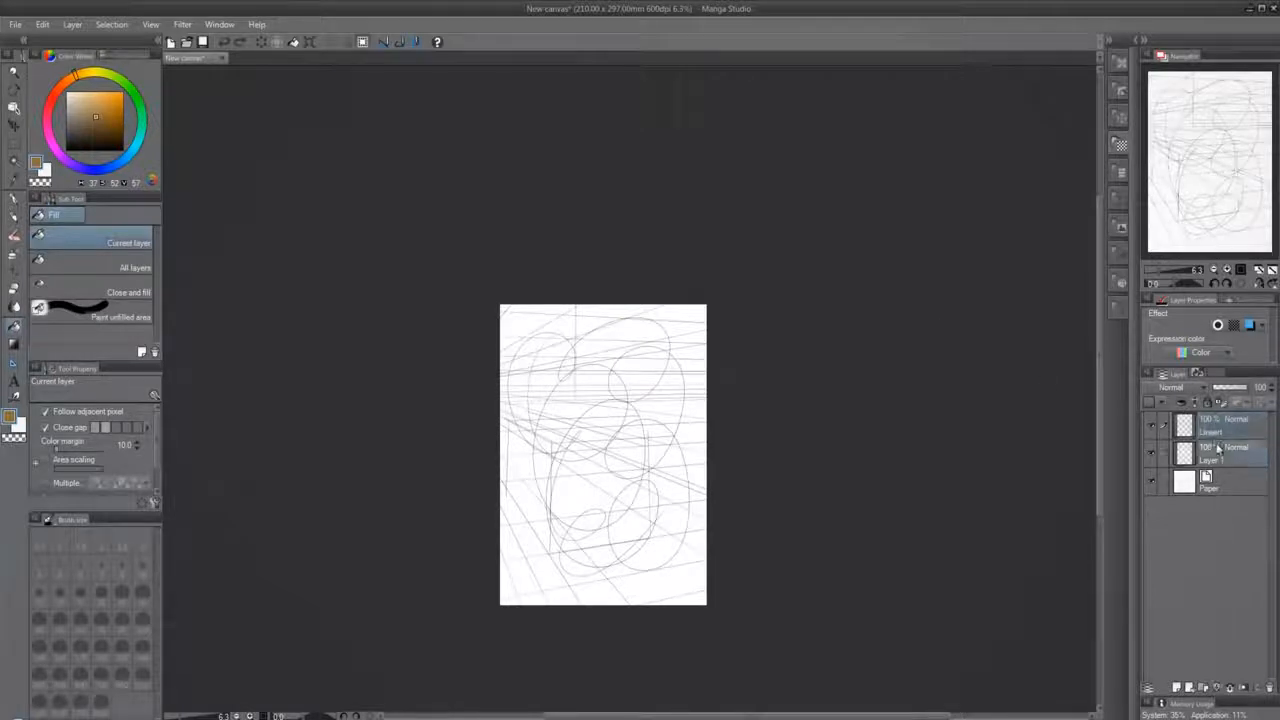
# Set the Lineart layer as the reference layer and make Layer 1 active for filling
pyautogui.click(1214, 428)
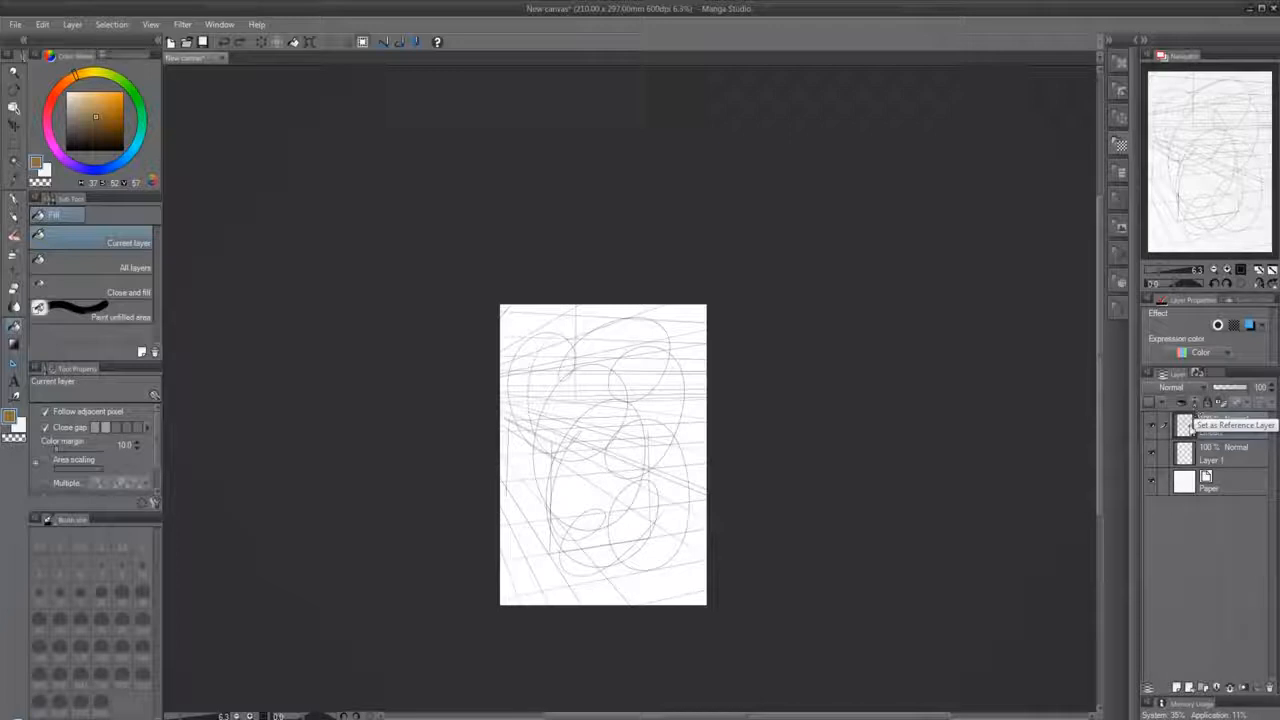
pyautogui.click(1195, 410)
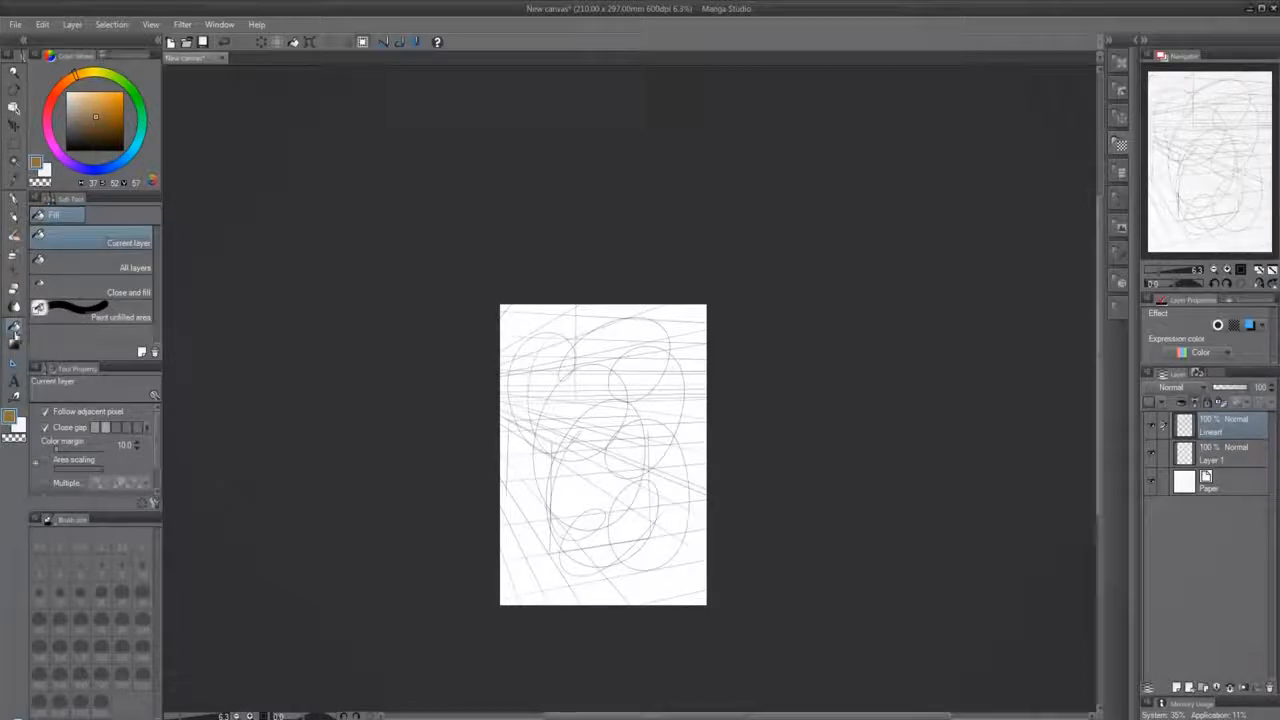
pyautogui.click(1230, 462)
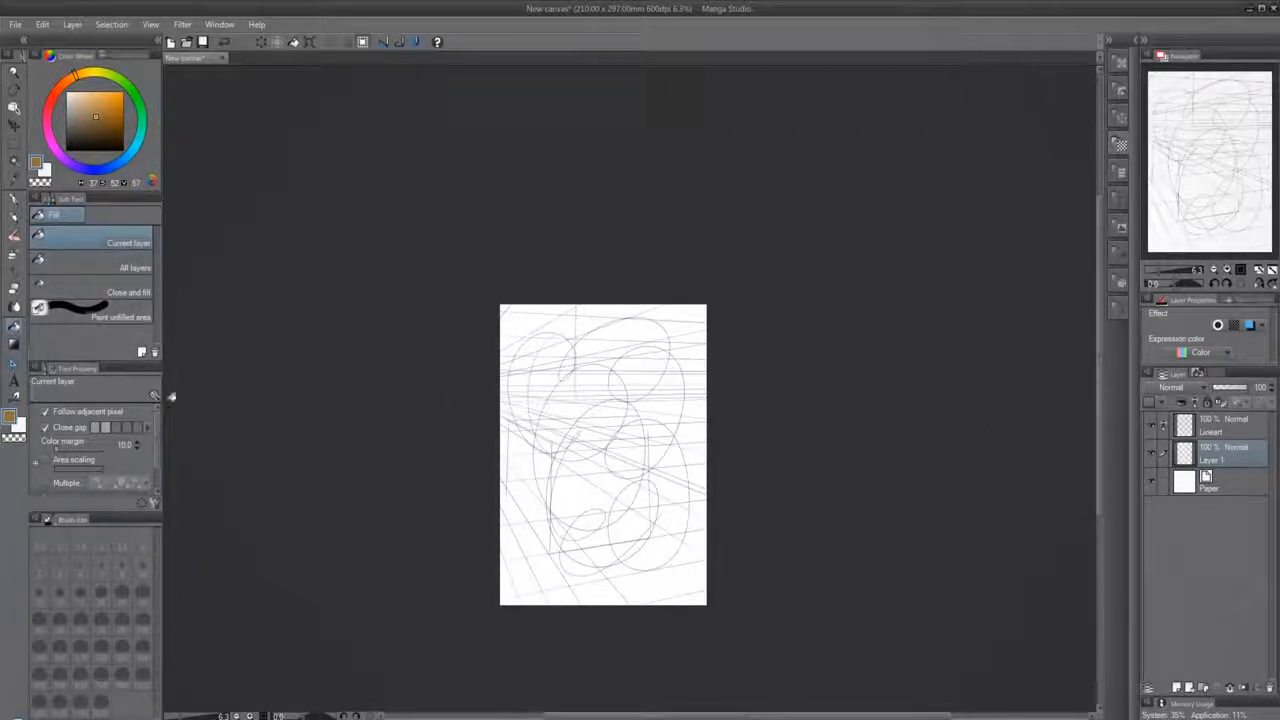
# Enable the fill's multiple-layer referencing option and set it to refer to the reference layer
pyautogui.moveTo(156, 432); pyautogui.dragTo(154, 458)
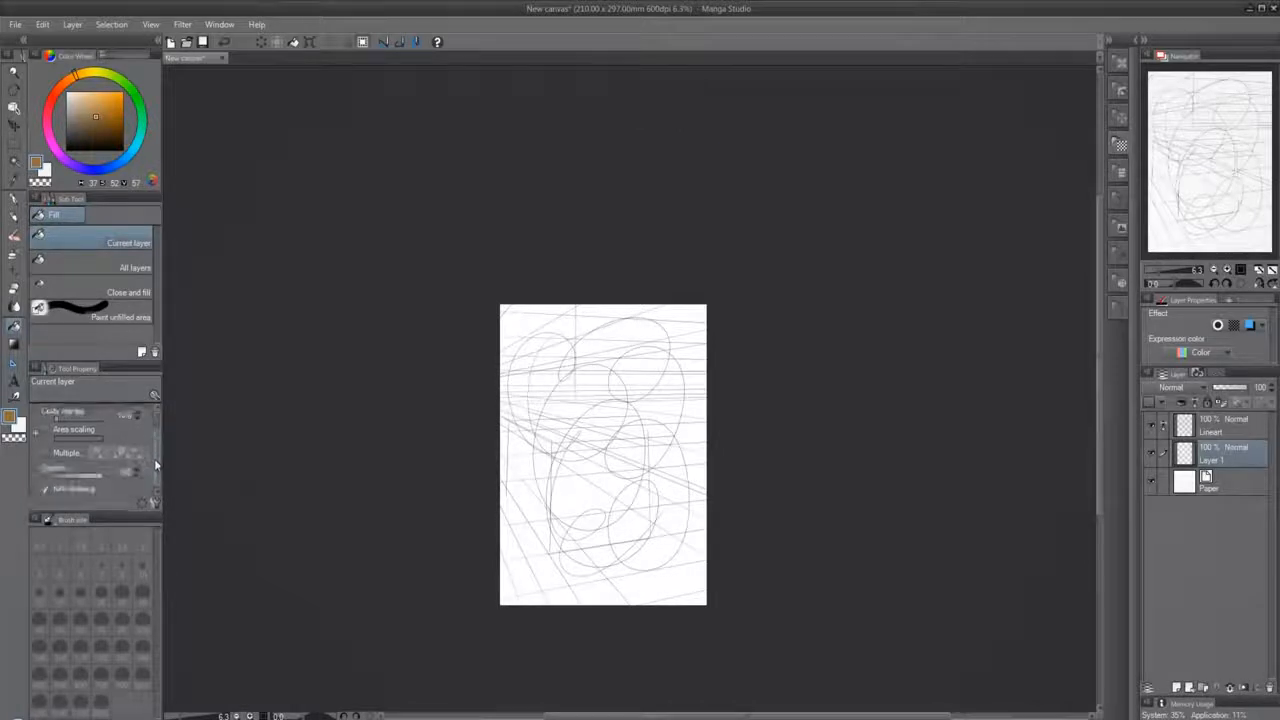
pyautogui.click(45, 455)
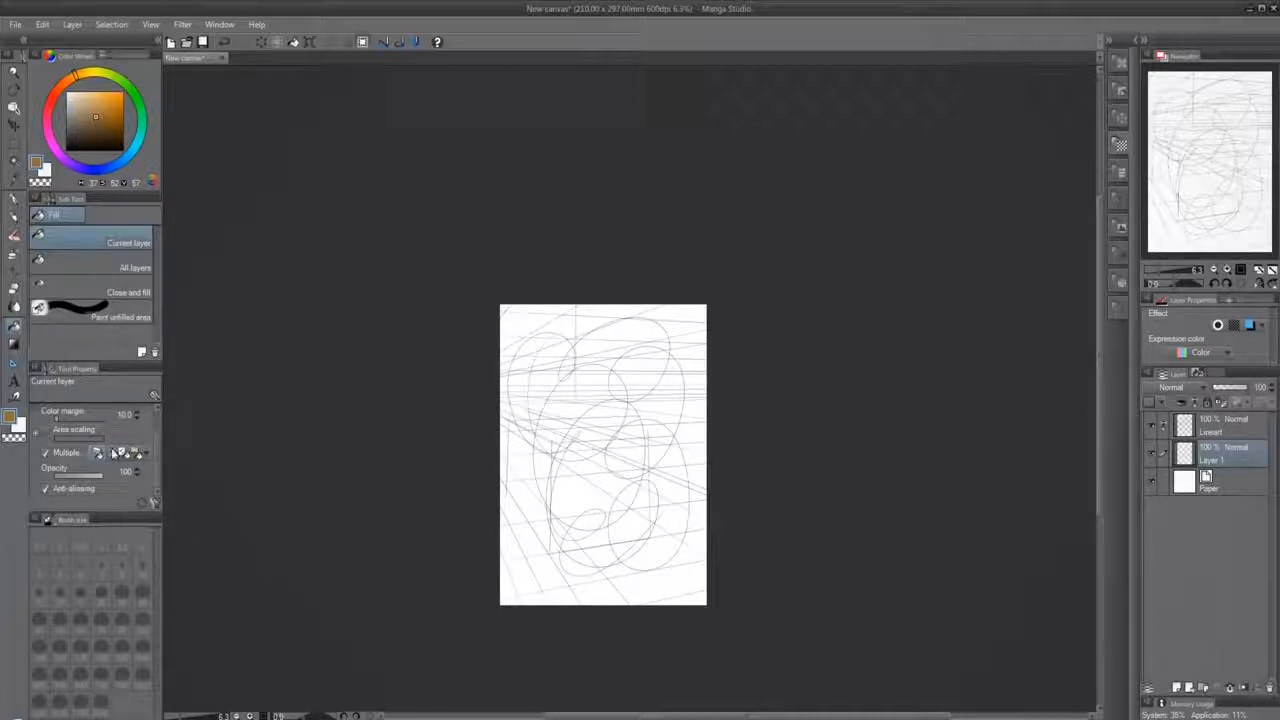
pyautogui.click(113, 454)
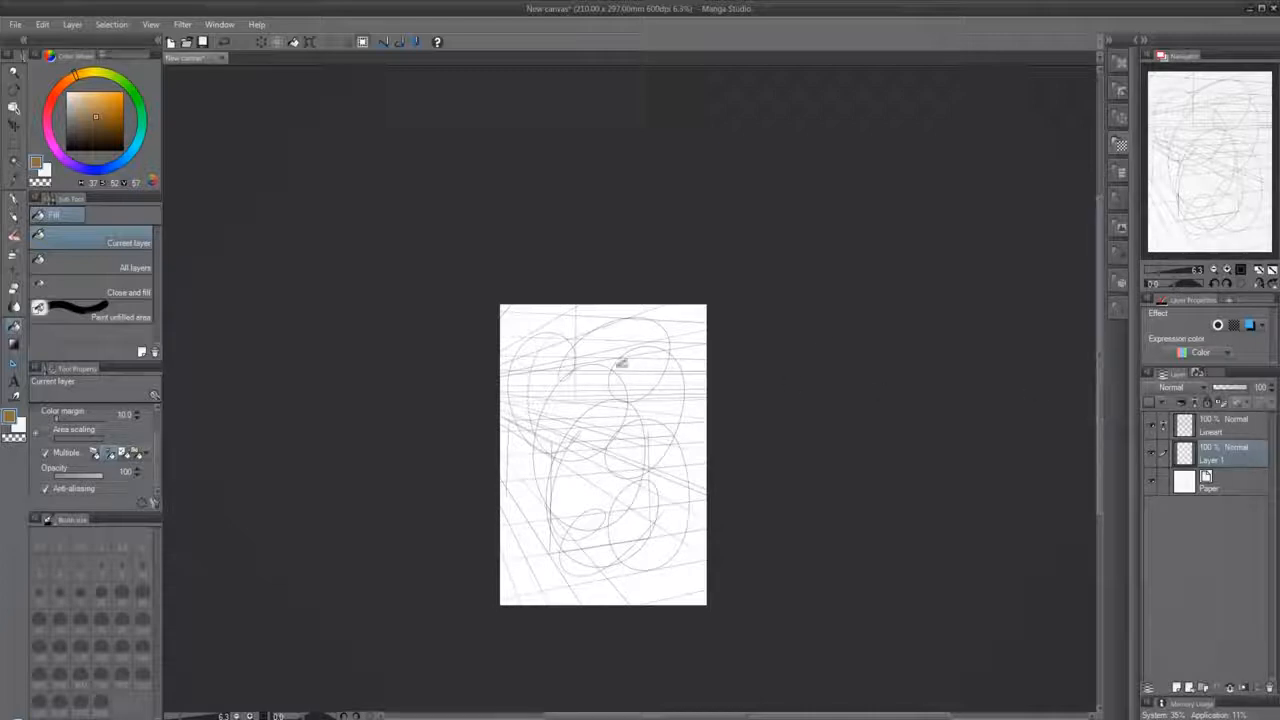
# Fill several enclosed regions near the canvas's upper right corner with brown on Layer 1
pyautogui.click(631, 330)
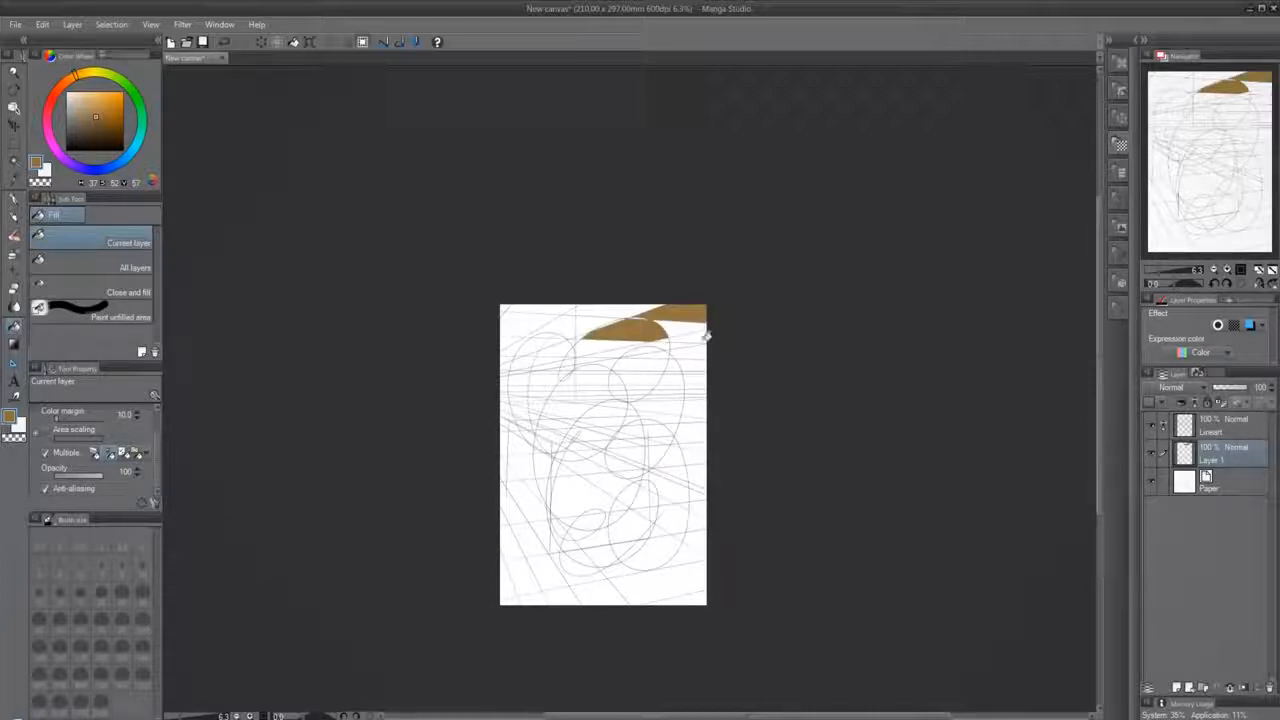
pyautogui.click(700, 337)
pyautogui.click(673, 379)
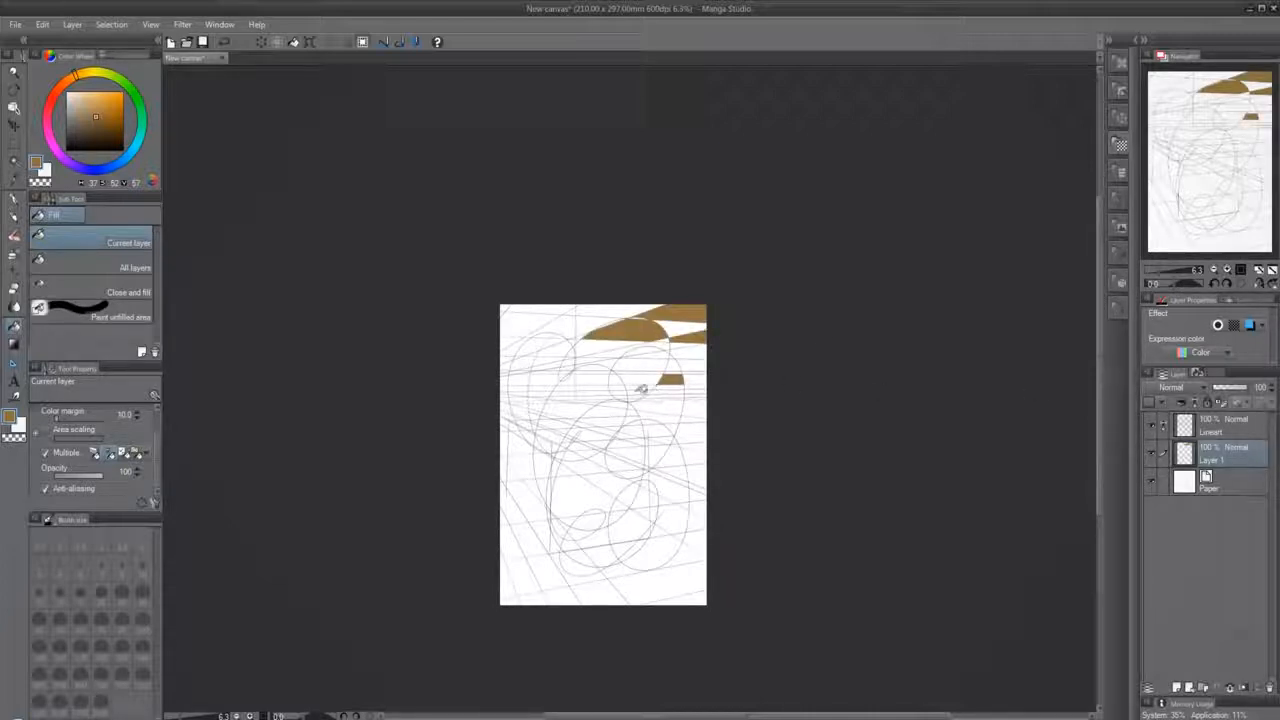
pyautogui.click(638, 389)
pyautogui.click(659, 357)
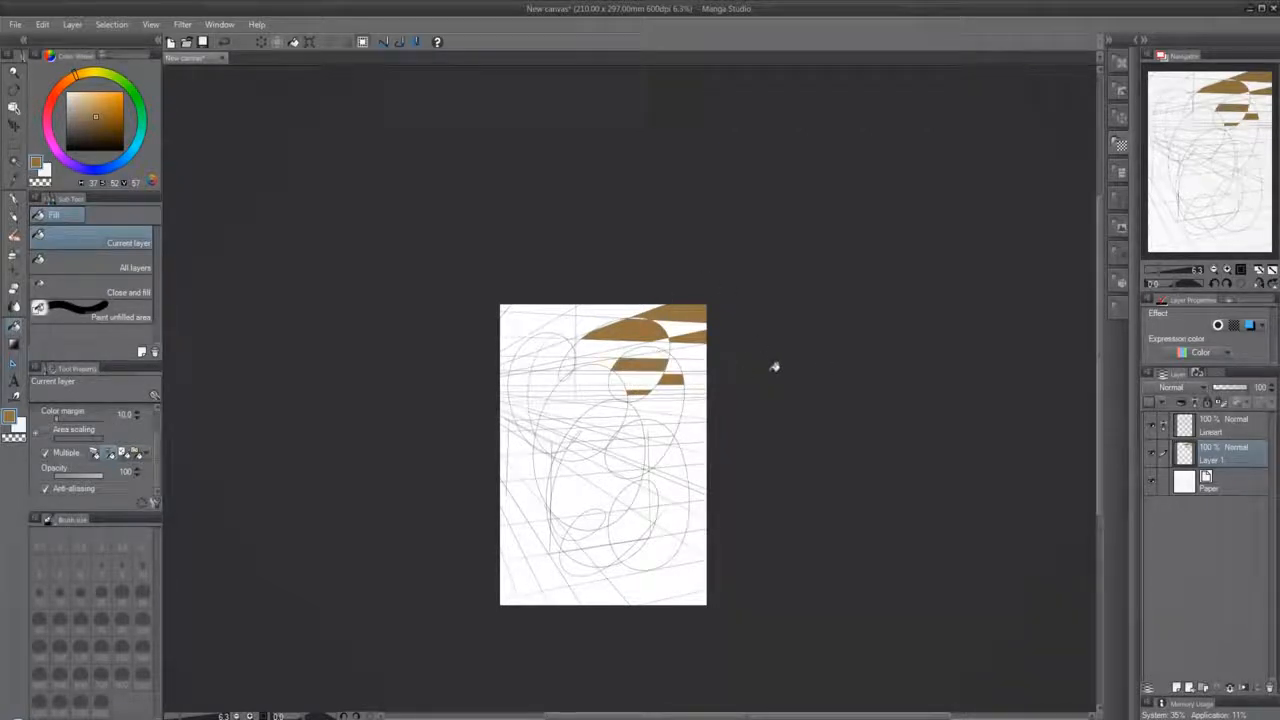
pyautogui.click(694, 362)
# Pick an olive green and fill the white regions between and around the brown shapes on Layer 1
pyautogui.click(106, 74)
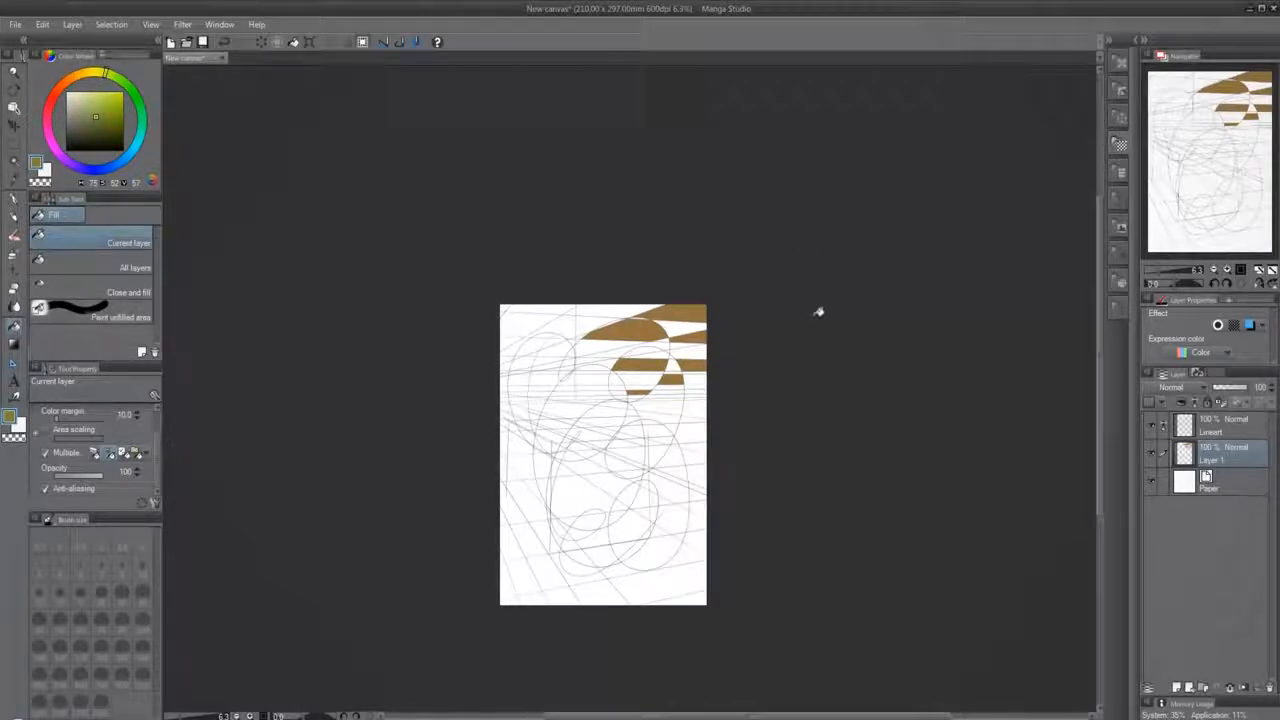
pyautogui.scroll(2, 732, 436)
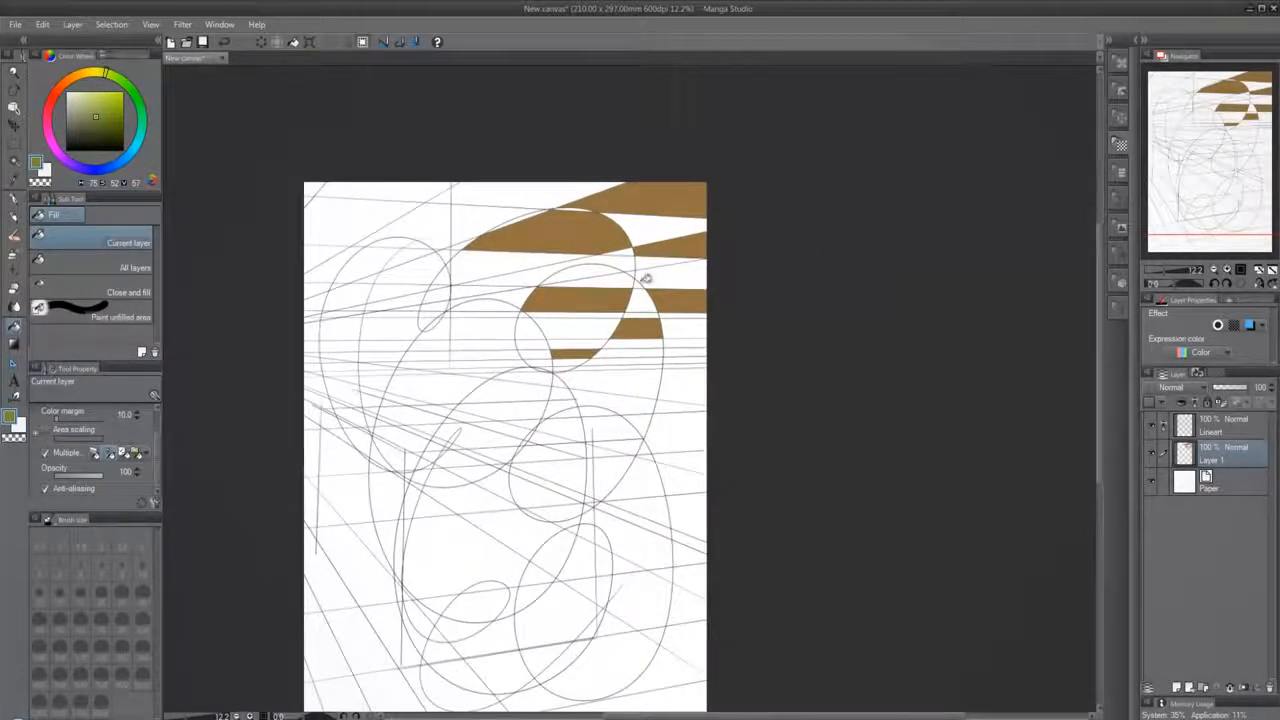
pyautogui.click(647, 277)
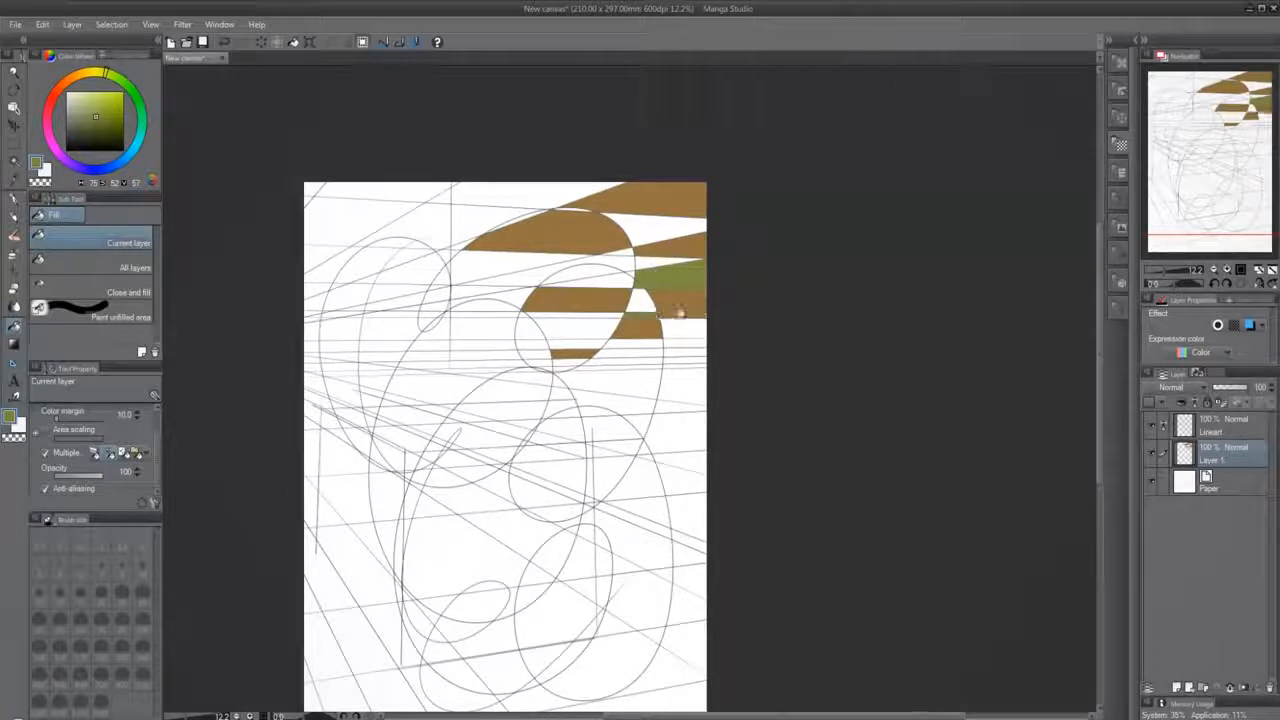
pyautogui.click(680, 313)
pyautogui.click(580, 325)
pyautogui.click(618, 278)
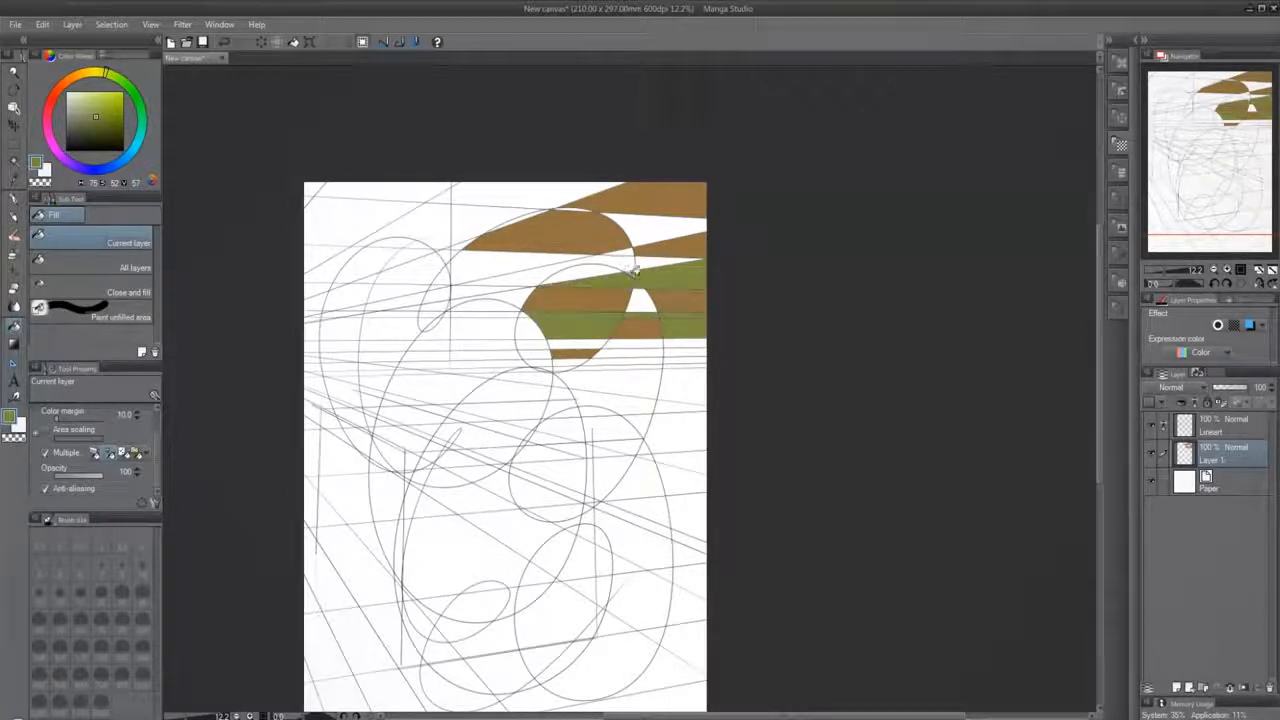
pyautogui.click(630, 268)
pyautogui.click(660, 262)
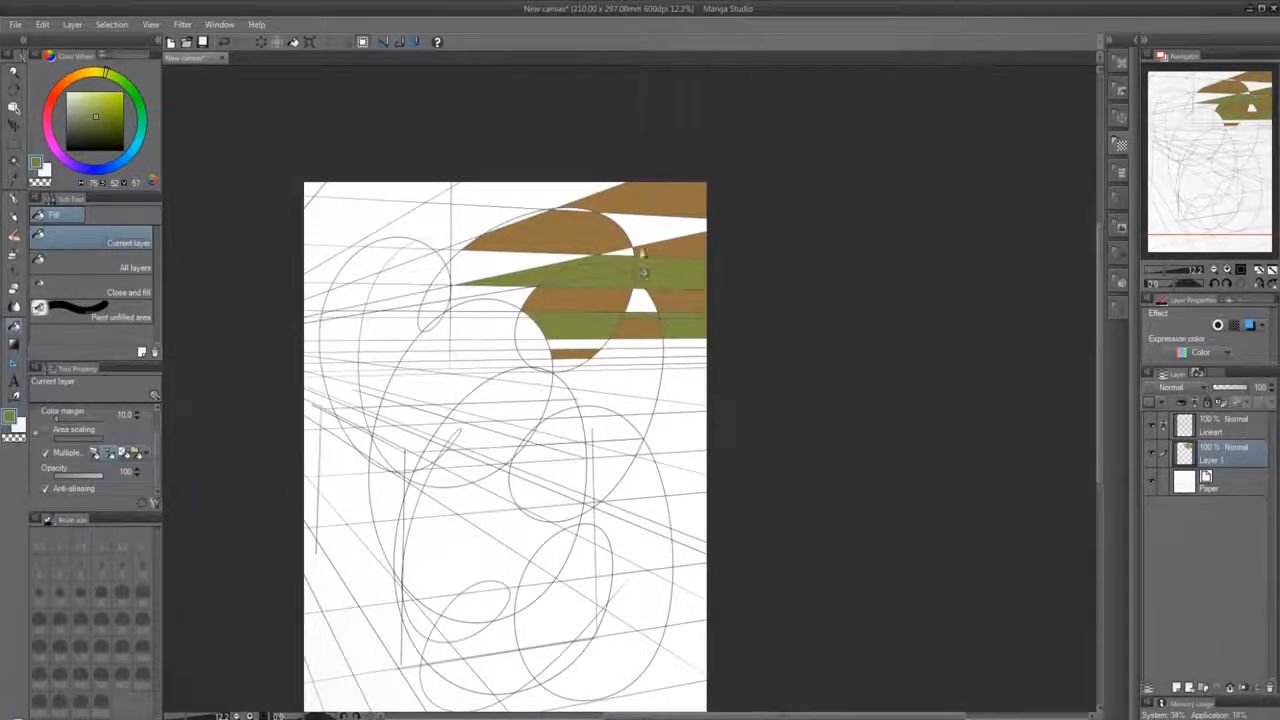
pyautogui.click(648, 223)
pyautogui.click(676, 338)
pyautogui.click(646, 342)
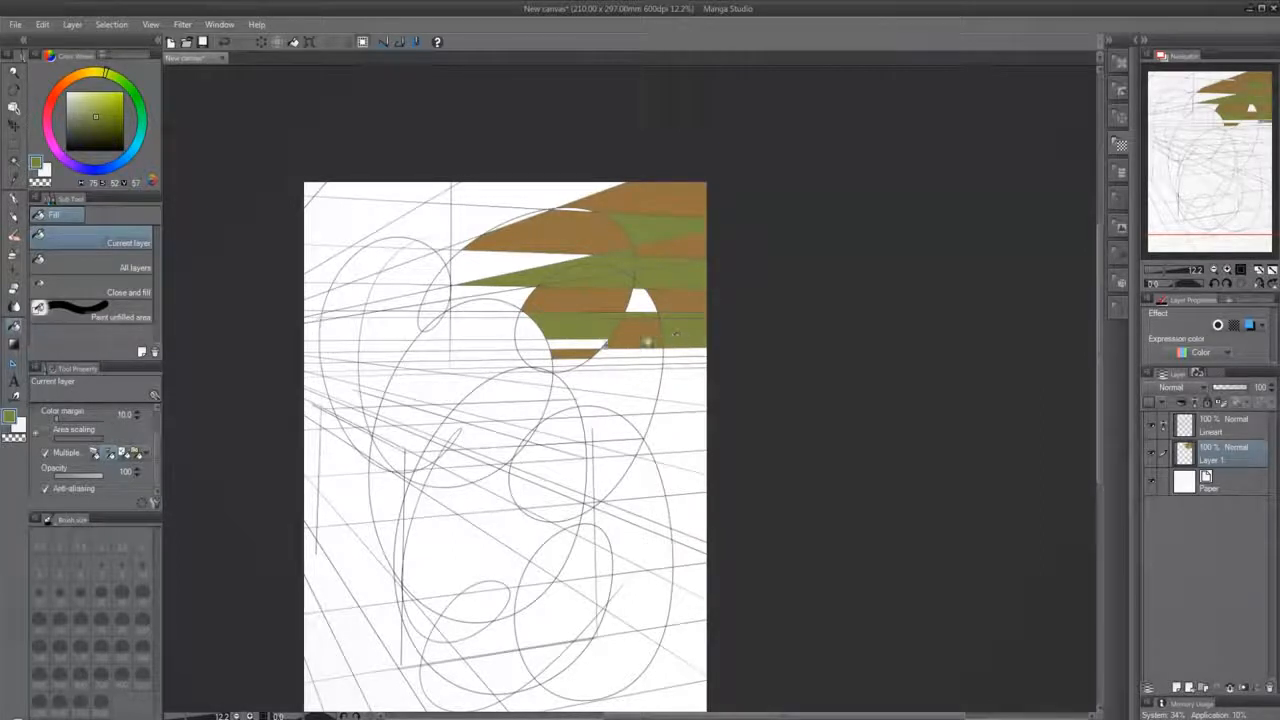
pyautogui.click(648, 346)
pyautogui.click(594, 340)
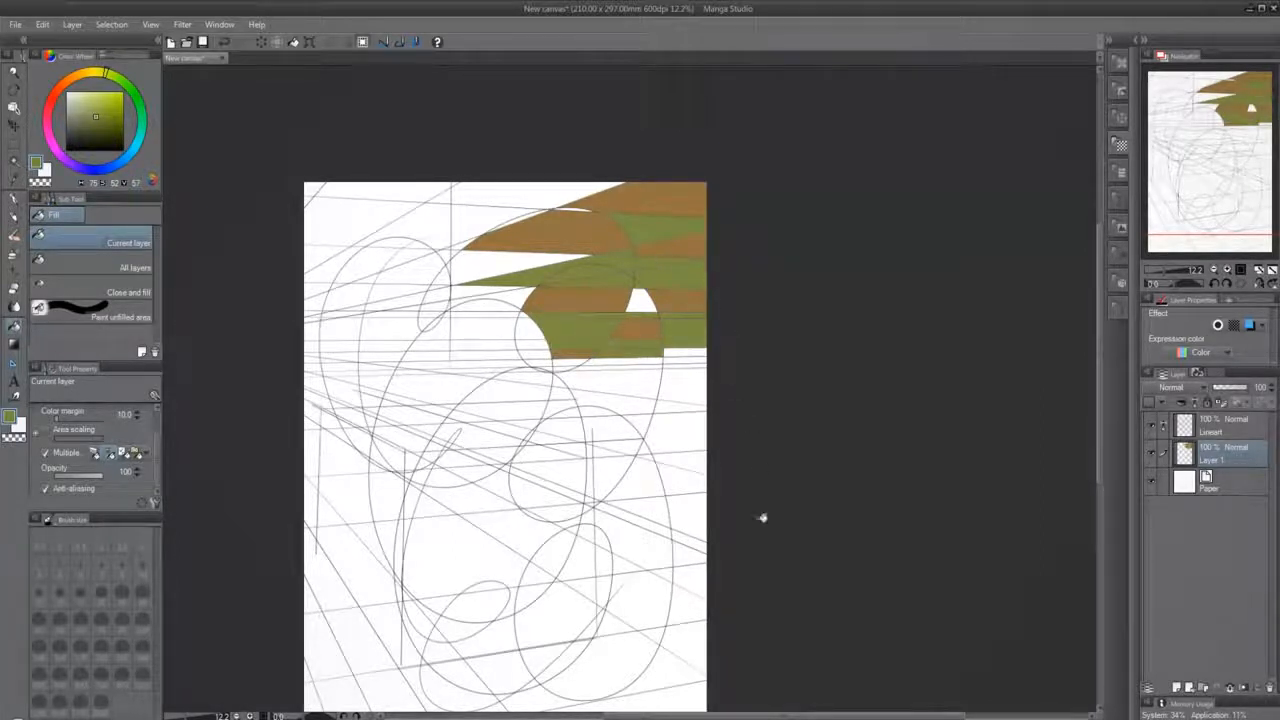
# Try the Paint unfilled area sub tool in red at brush size 170 over the enclosed white gap, and undo the stroke
pyautogui.click(118, 311)
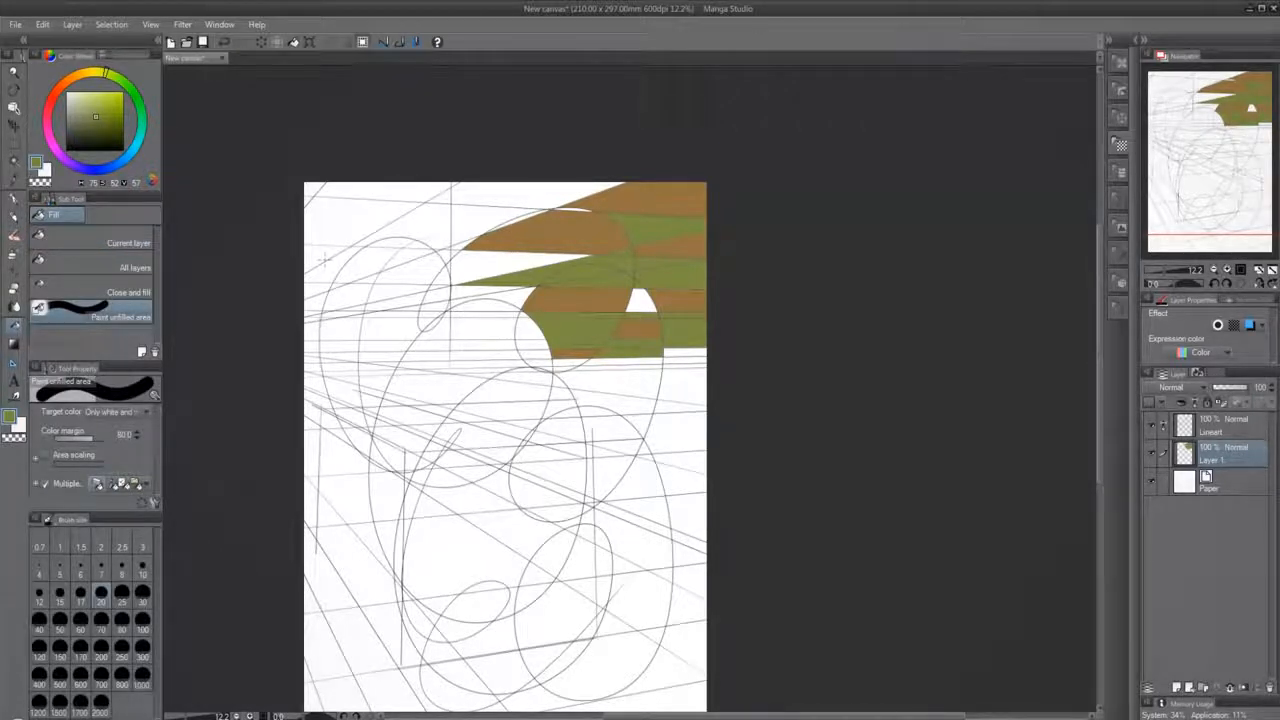
pyautogui.click(50, 100)
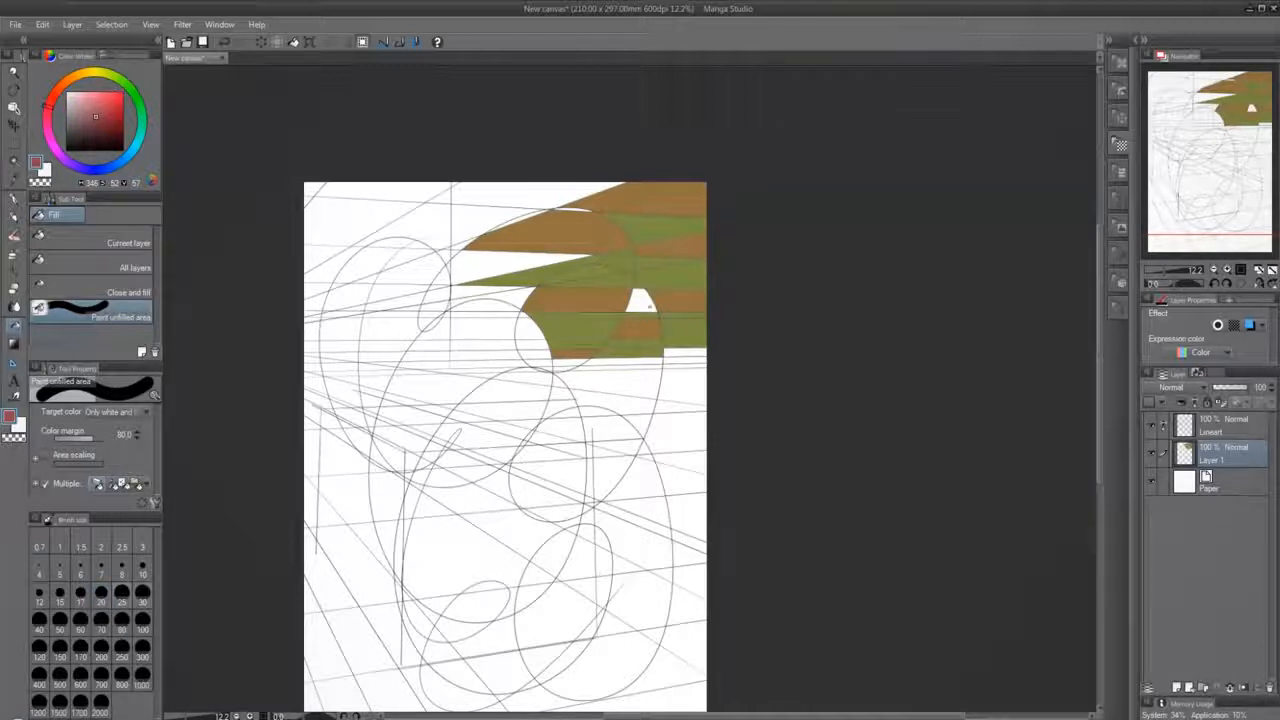
pyautogui.click(640, 300)
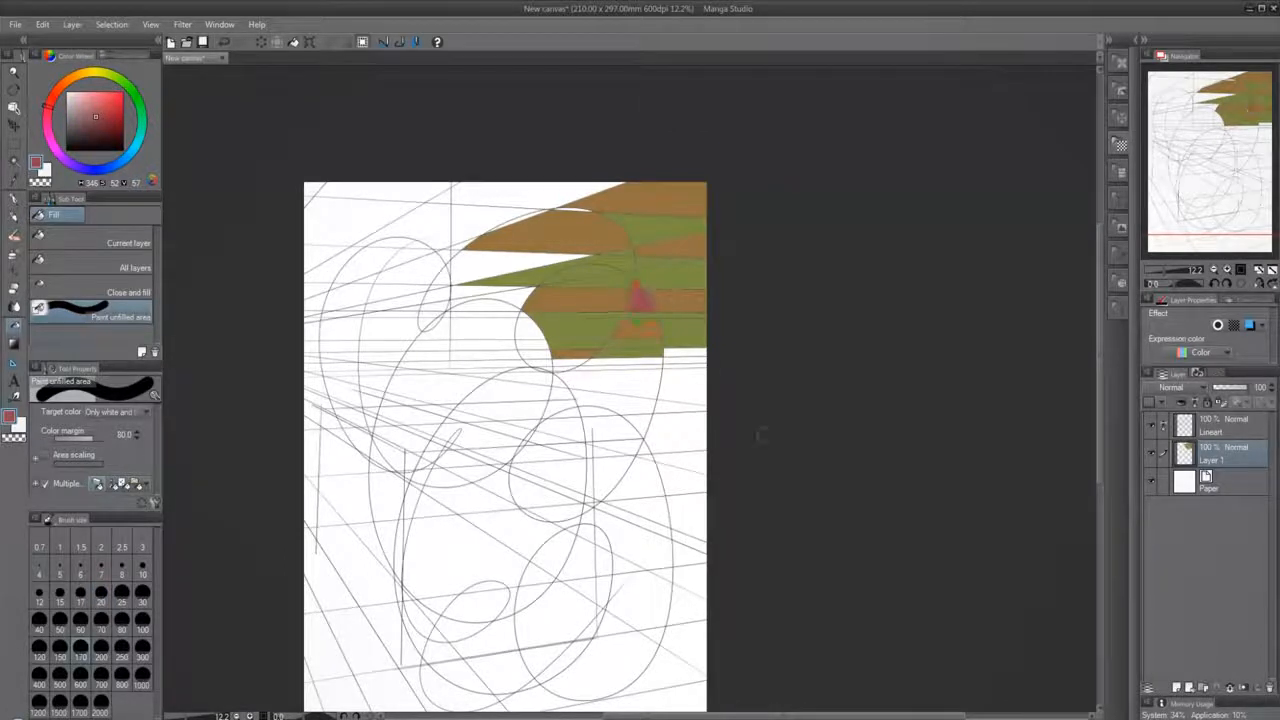
pyautogui.hotkey('ctrl', 'z')
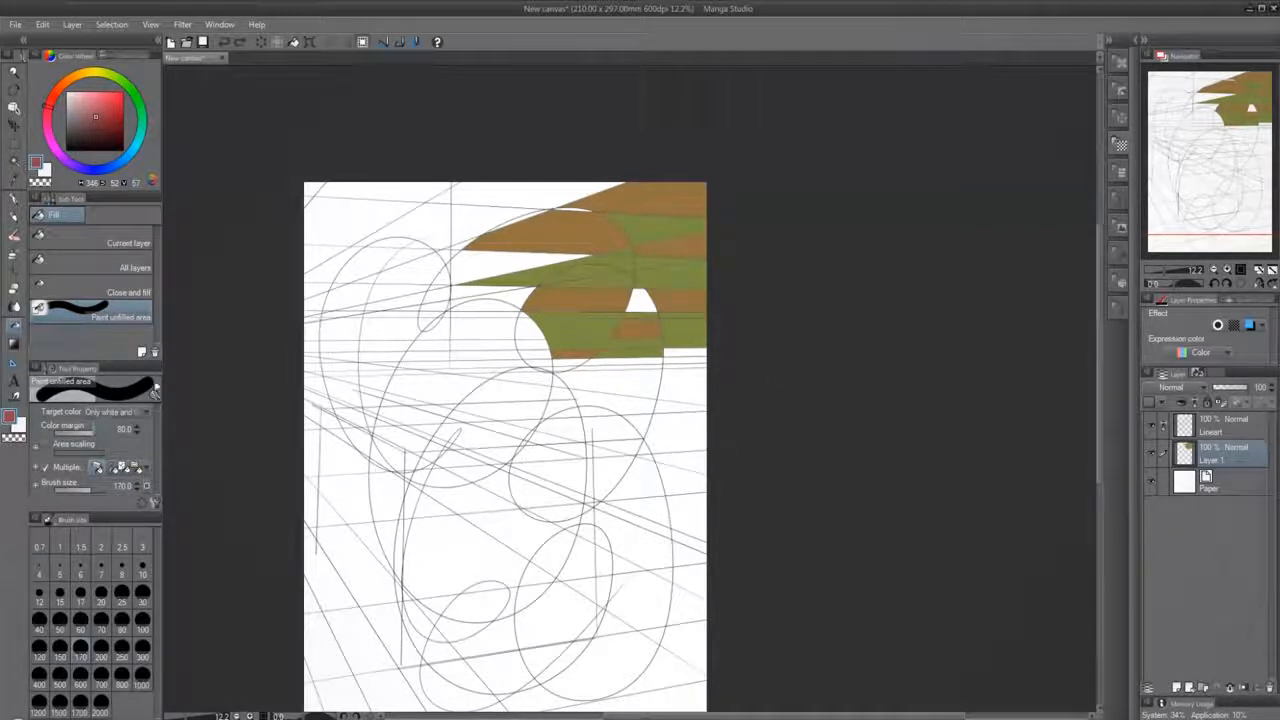
# Set the Paint unfilled area sub tool's target color to Only transparent part and review the other target color options
pyautogui.click(130, 410)
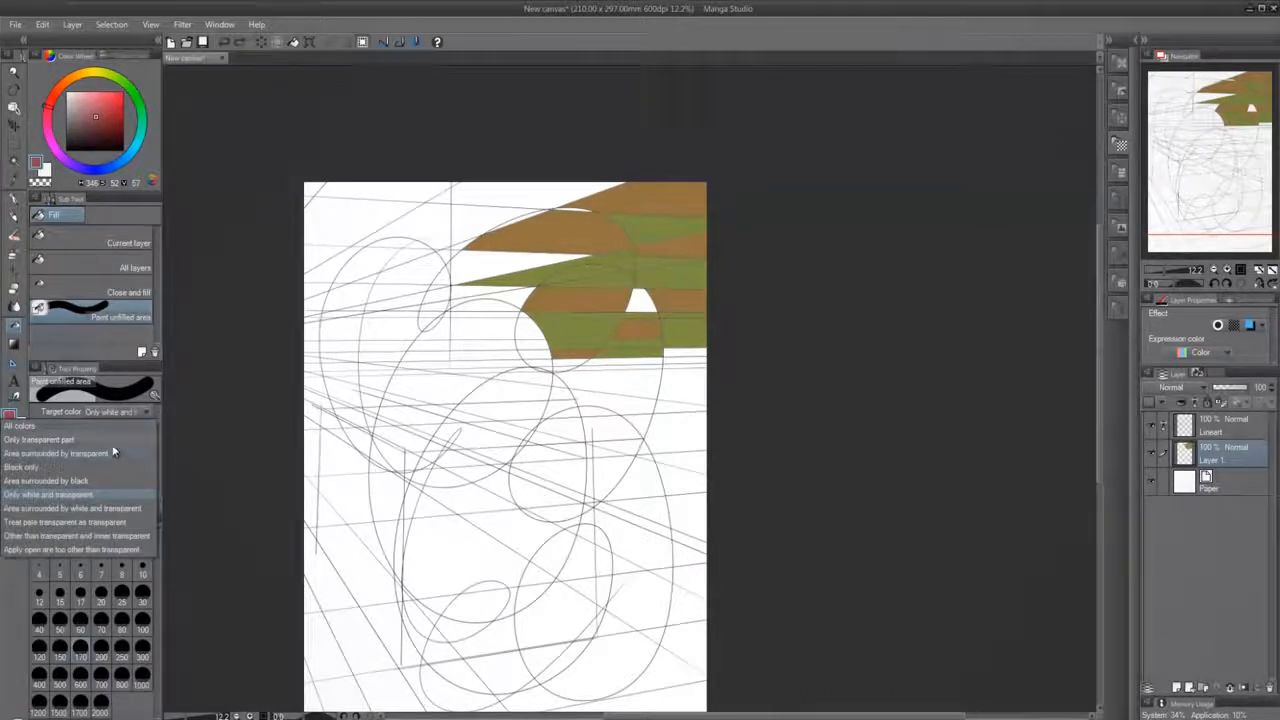
pyautogui.click(112, 441)
pyautogui.click(140, 412)
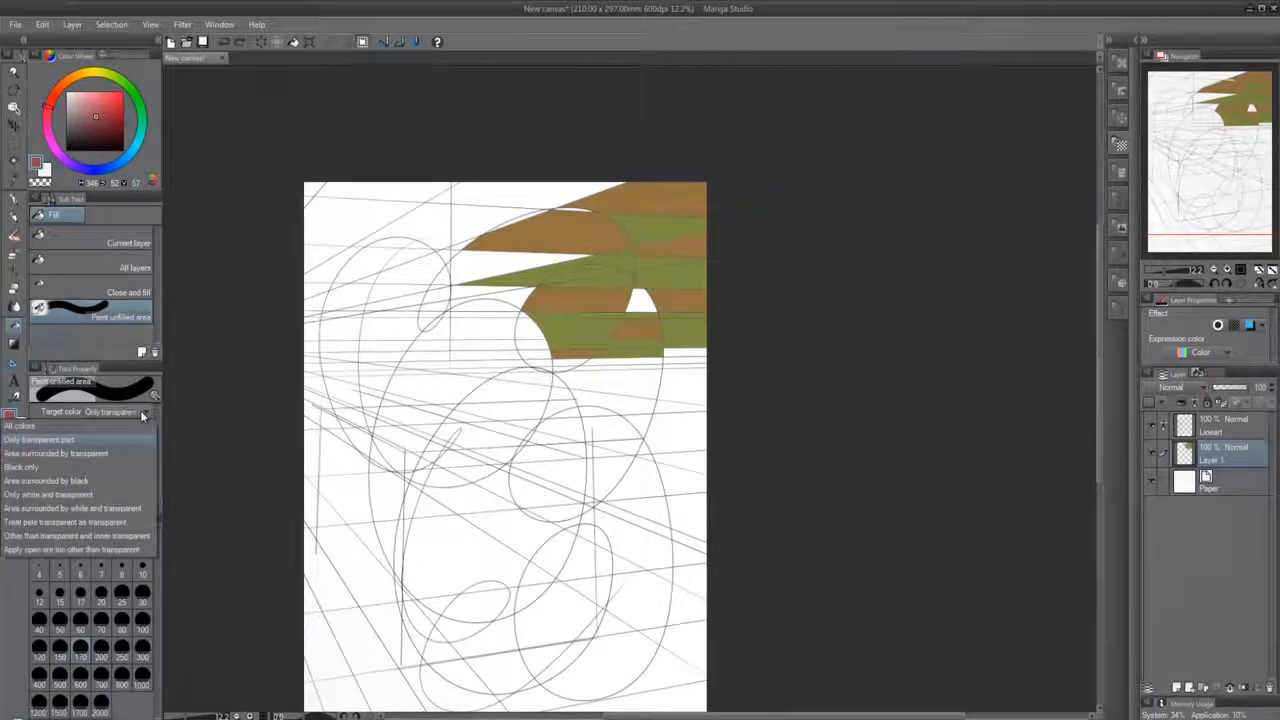
pyautogui.click(142, 412)
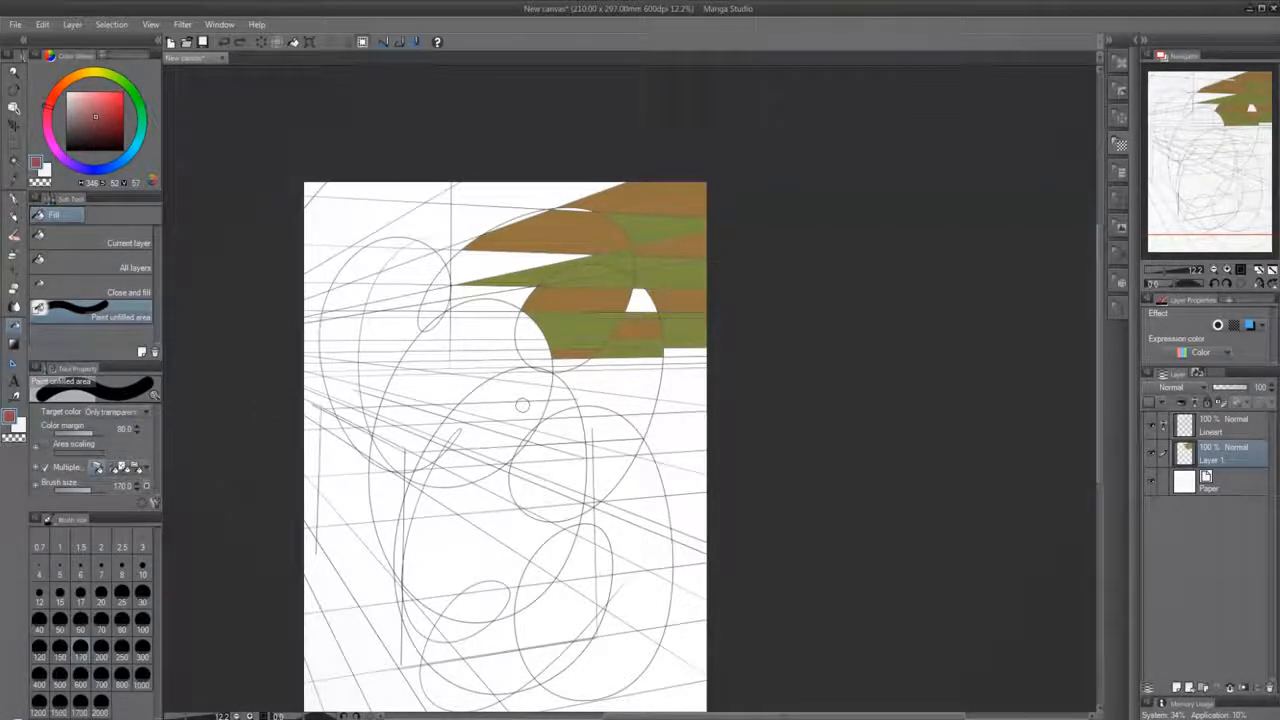
# Set the Paint unfilled area target color to Only white and transparent and paint the enclosed white gap red on Layer 1
pyautogui.click(638, 310)
pyautogui.click(108, 412)
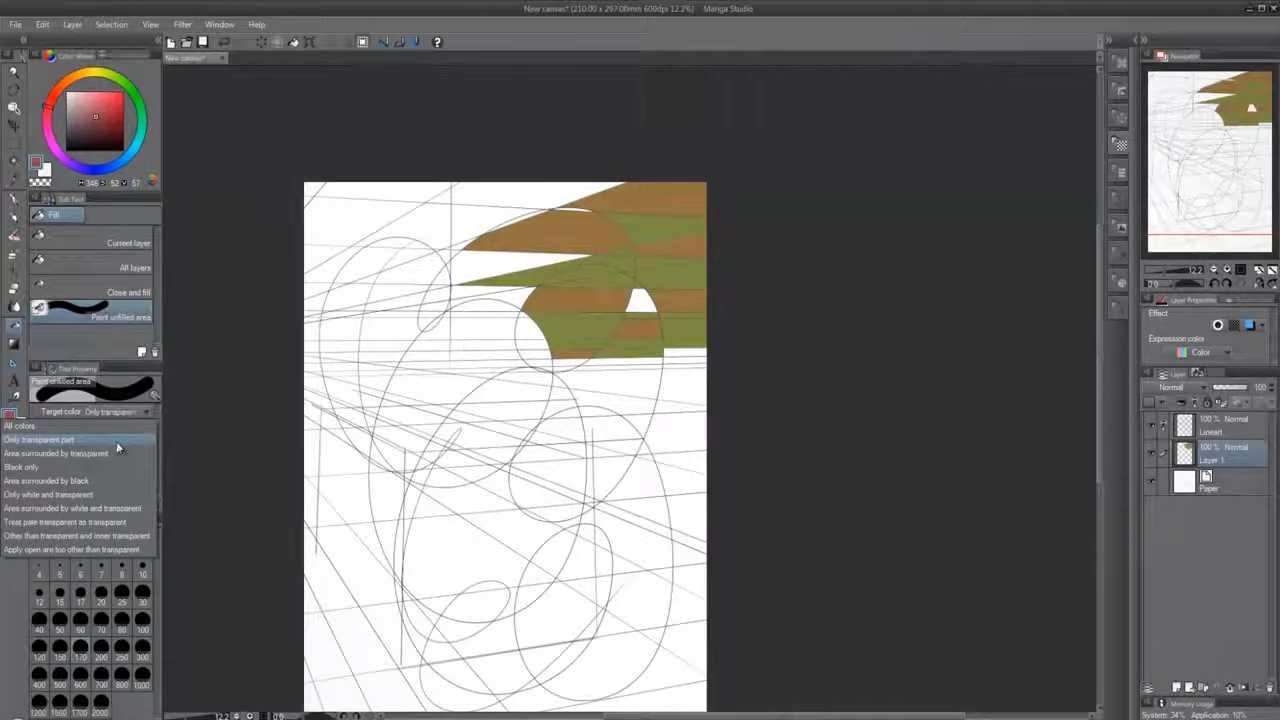
pyautogui.click(66, 497)
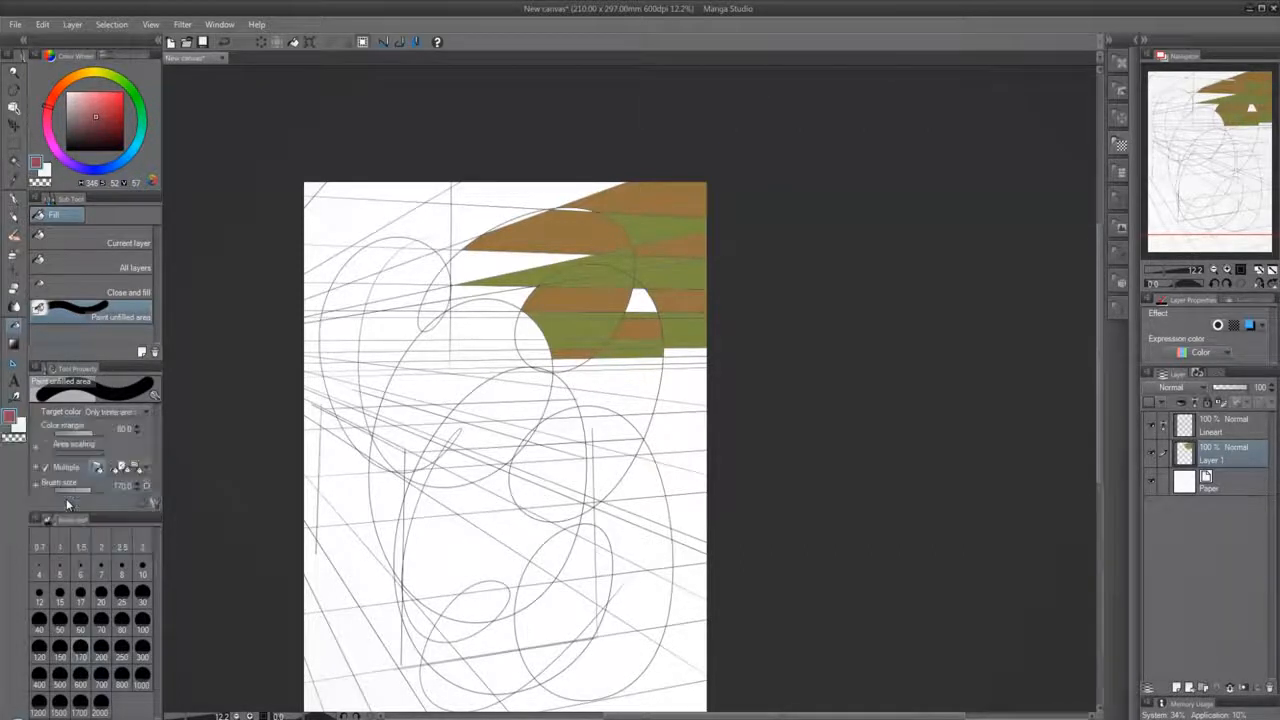
pyautogui.moveTo(634, 306); pyautogui.dragTo(641, 301)
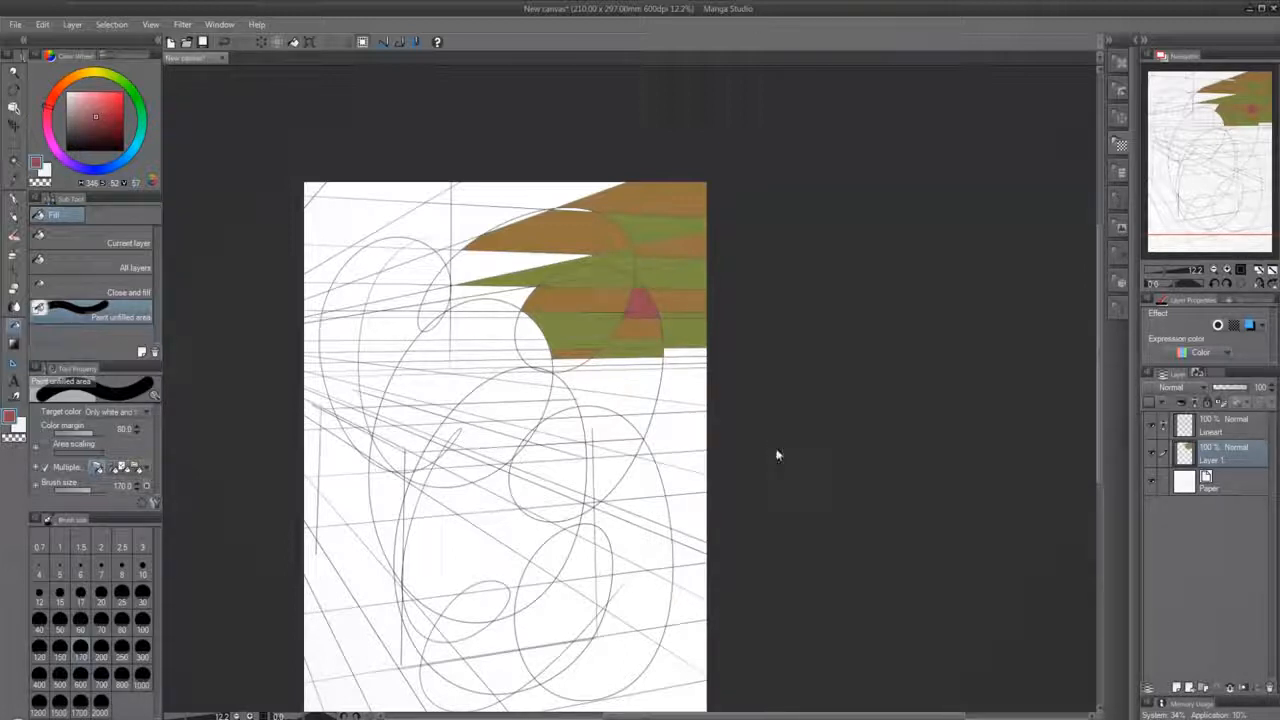
pyautogui.hotkey('ctrl', 'z')
pyautogui.moveTo(640, 300); pyautogui.dragTo(640, 300)
pyautogui.hotkey('ctrl', 'z')
# Select the Lineart layer, toggle its visibility off and on, and turn on its Layer color effect in blue
pyautogui.keyDown('ctrl'); pyautogui.click(1230, 425); pyautogui.keyUp('ctrl')
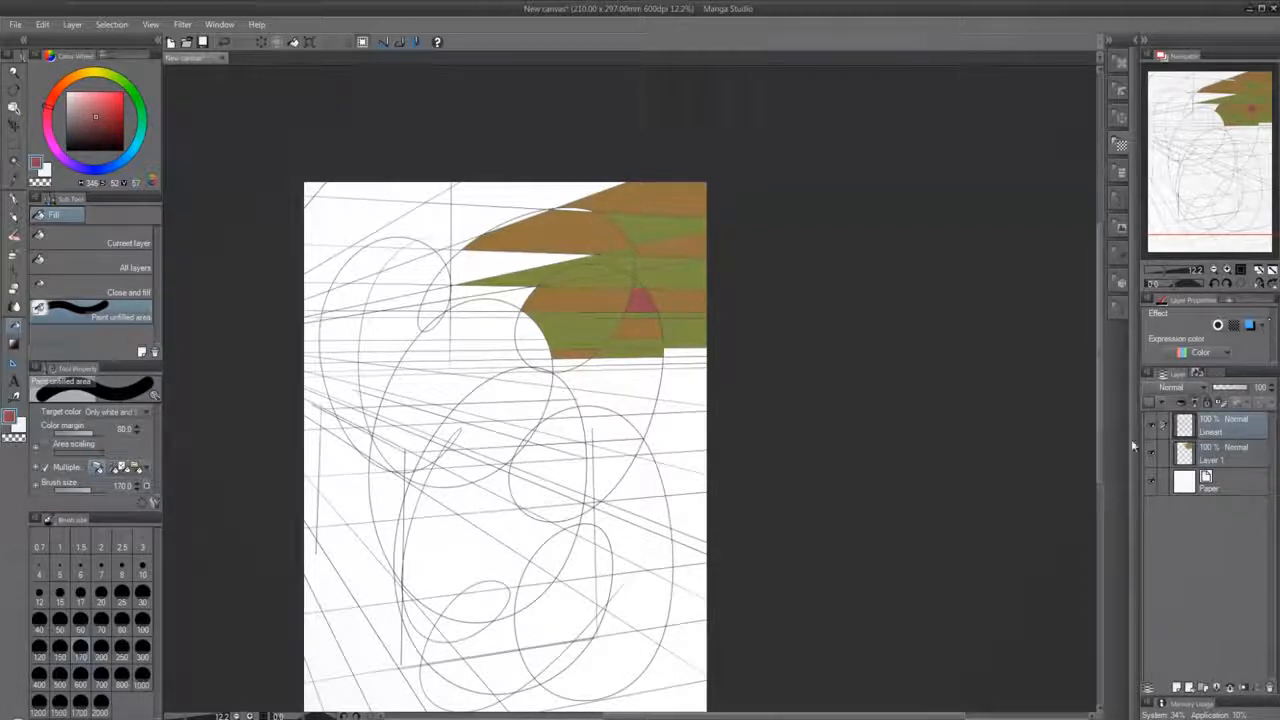
pyautogui.click(1154, 429)
pyautogui.click(1154, 429)
pyautogui.click(1250, 327)
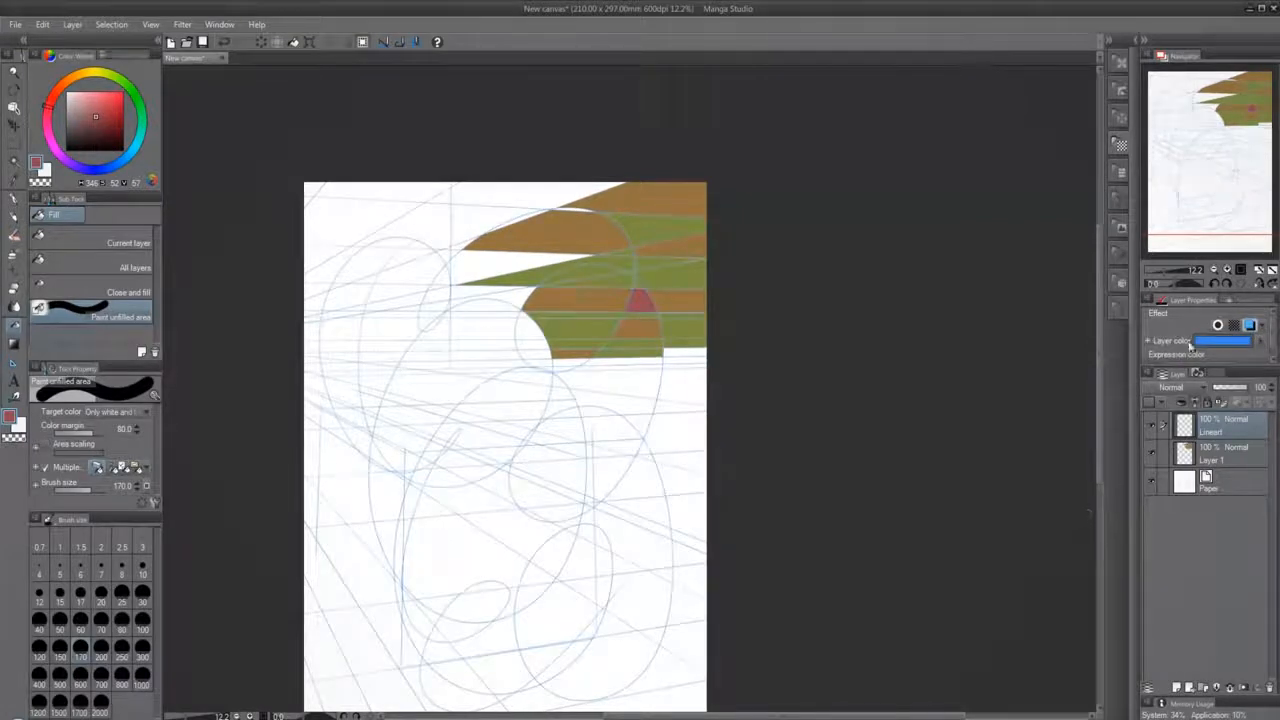
pyautogui.click(1250, 327)
pyautogui.click(1250, 327)
# Add a new layer above Lineart and trace several large curves near the canvas centre with the G-pen at size 8 in black
pyautogui.click(1177, 687)
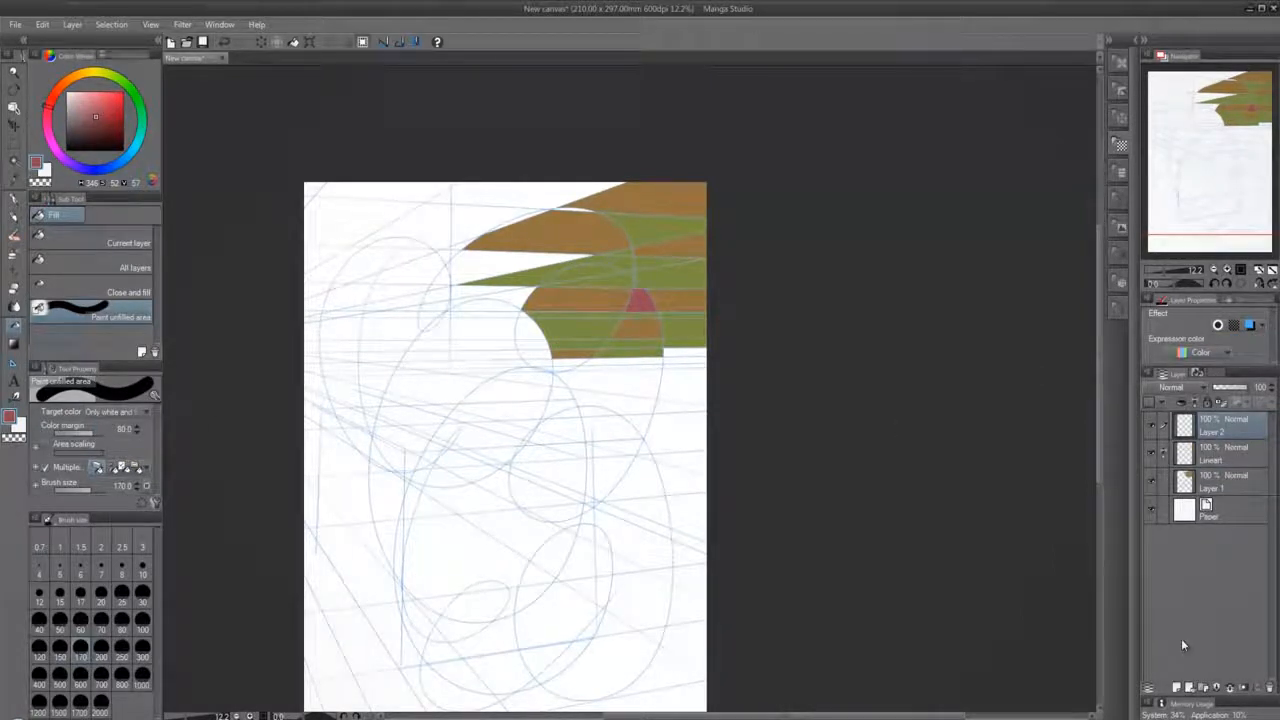
pyautogui.click(25, 199)
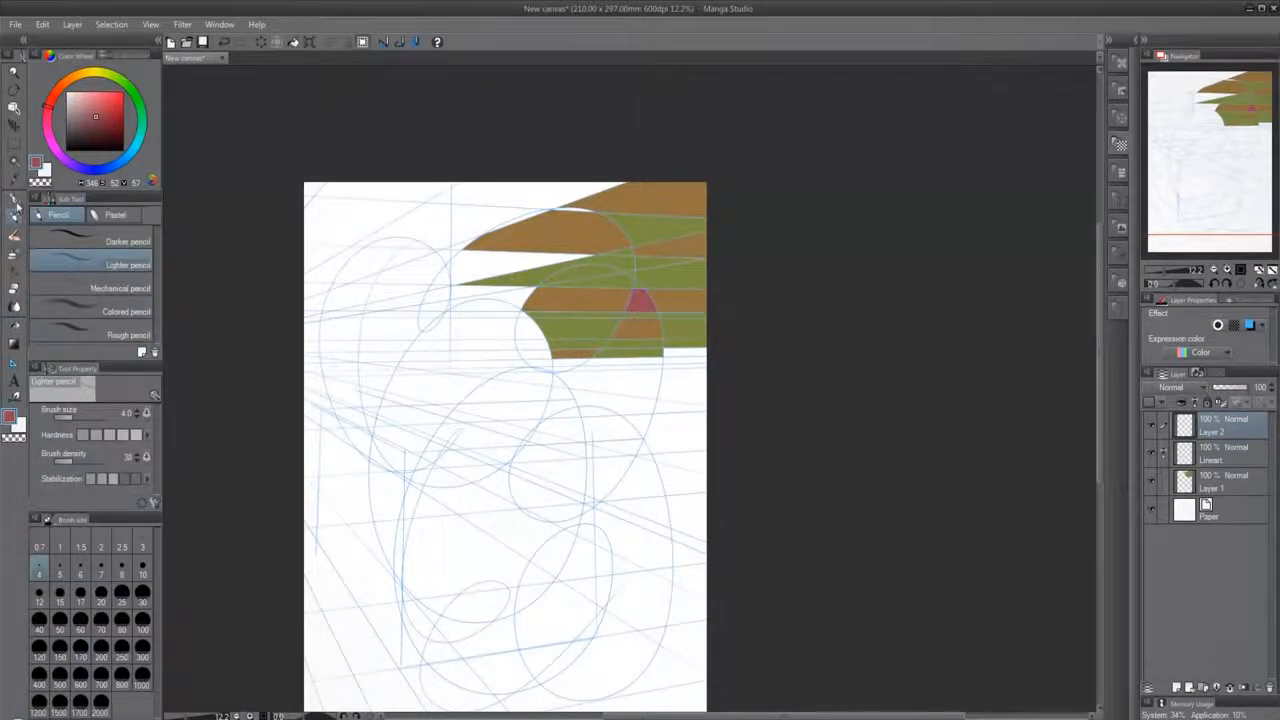
pyautogui.click(14, 198)
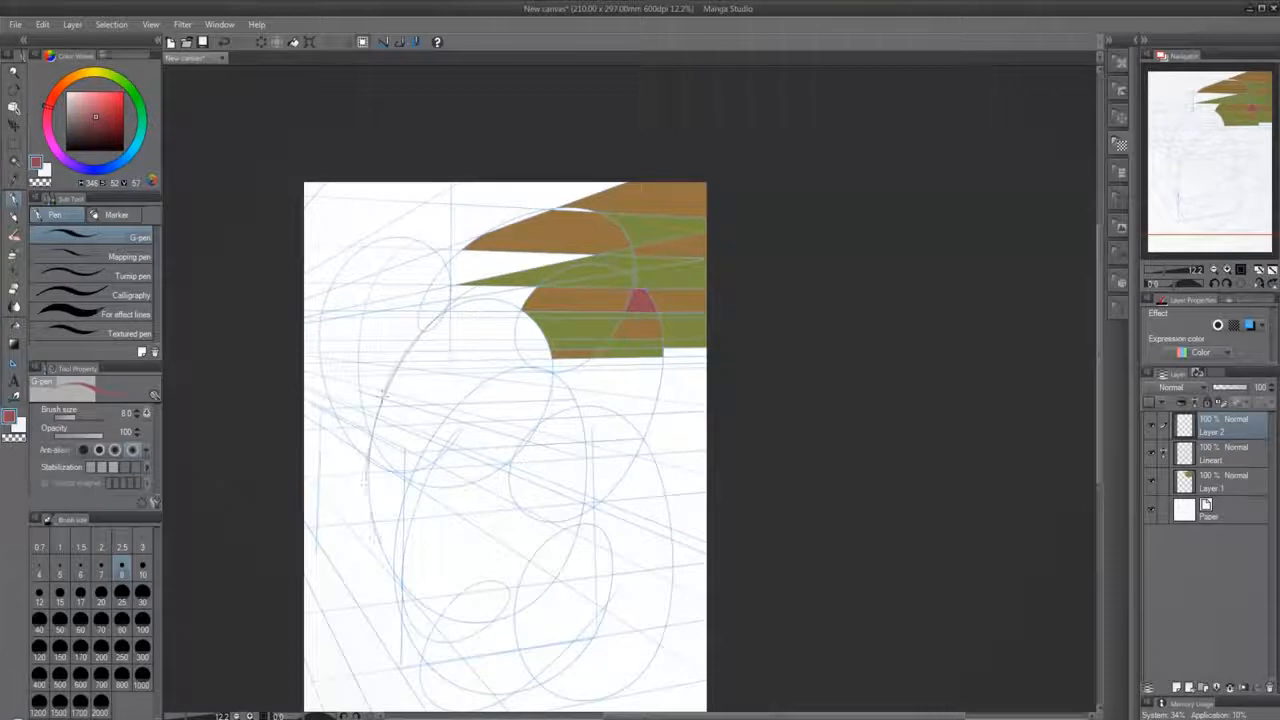
pyautogui.moveTo(432, 316); pyautogui.dragTo(368, 470)
pyautogui.moveTo(428, 326)
pyautogui.mouseDown()
pyautogui.moveTo(370, 486)
pyautogui.moveTo(396, 590)
pyautogui.mouseUp()
pyautogui.moveTo(374, 426)
pyautogui.mouseDown()
pyautogui.moveTo(455, 289)
pyautogui.moveTo(550, 370)
pyautogui.moveTo(530, 440)
pyautogui.moveTo(425, 420)
pyautogui.moveTo(524, 367)
pyautogui.moveTo(552, 413)
pyautogui.mouseUp()
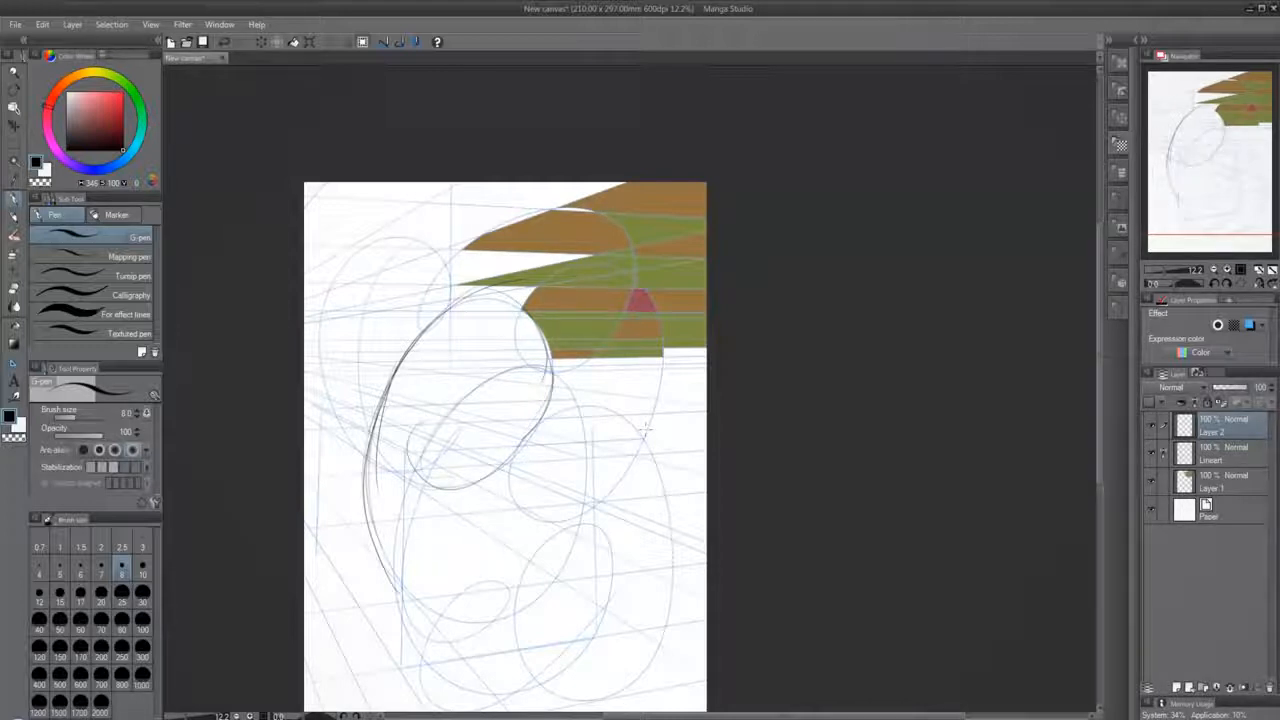
# Turn off the blue Layer color effect on the Lineart layer
pyautogui.click(1200, 452)
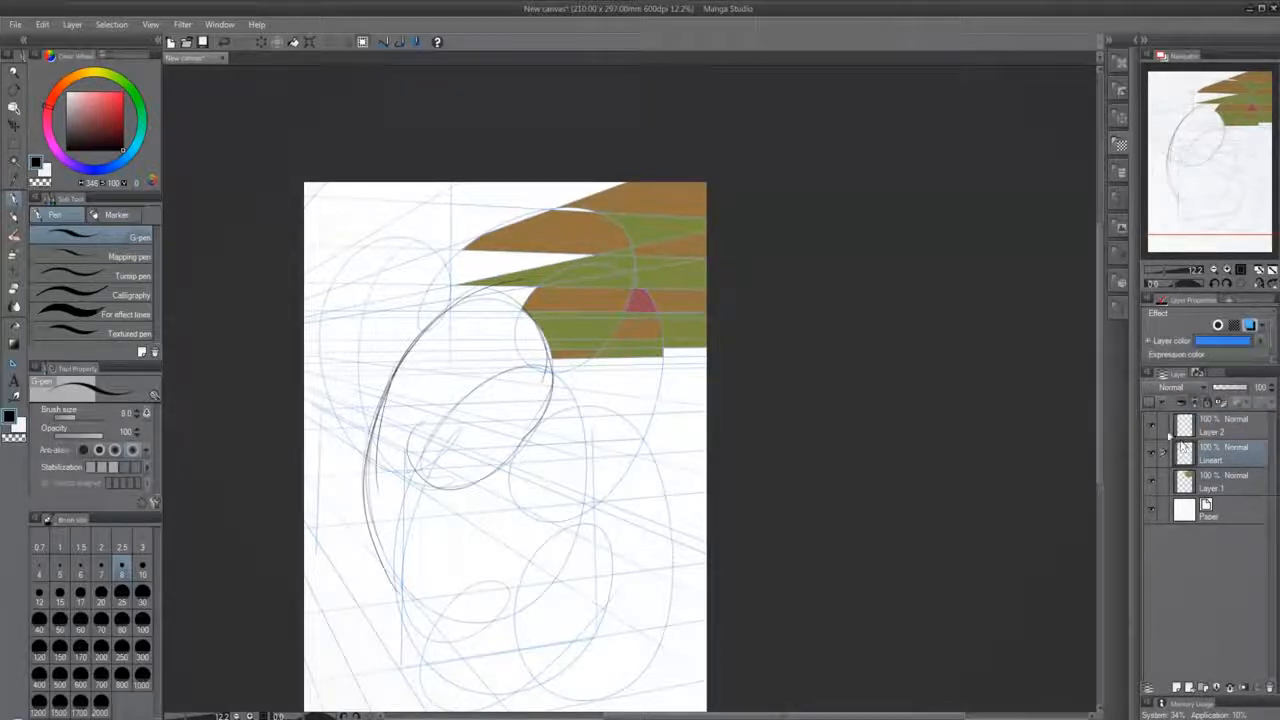
pyautogui.click(1249, 326)
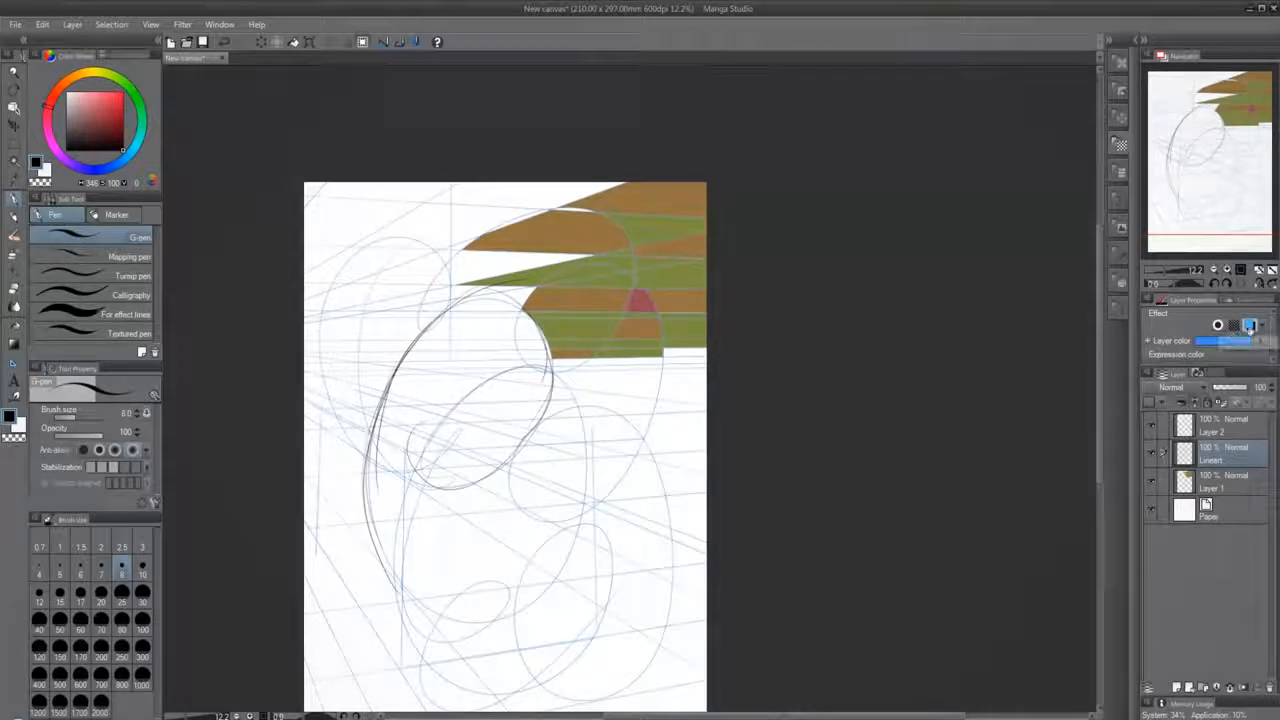
pyautogui.click(1250, 326)
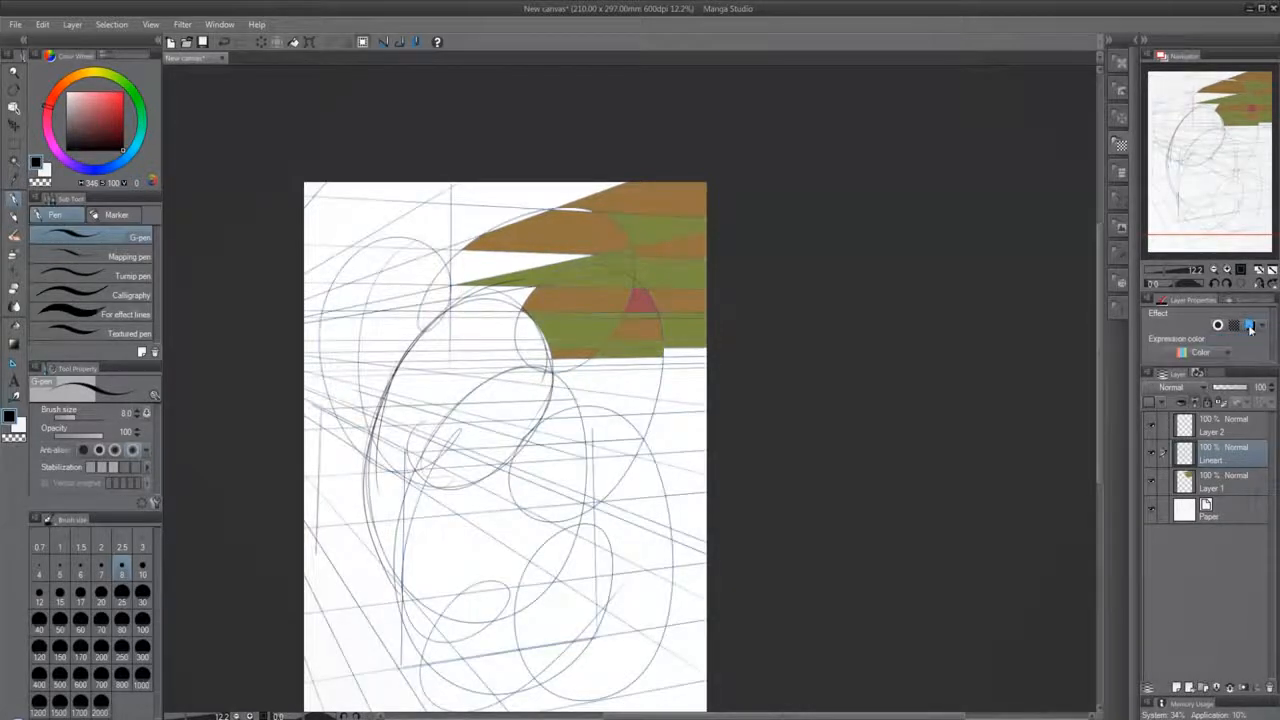
# Assign the red palette color to the Lineart layer and orange to Layer 1
pyautogui.click(1164, 404)
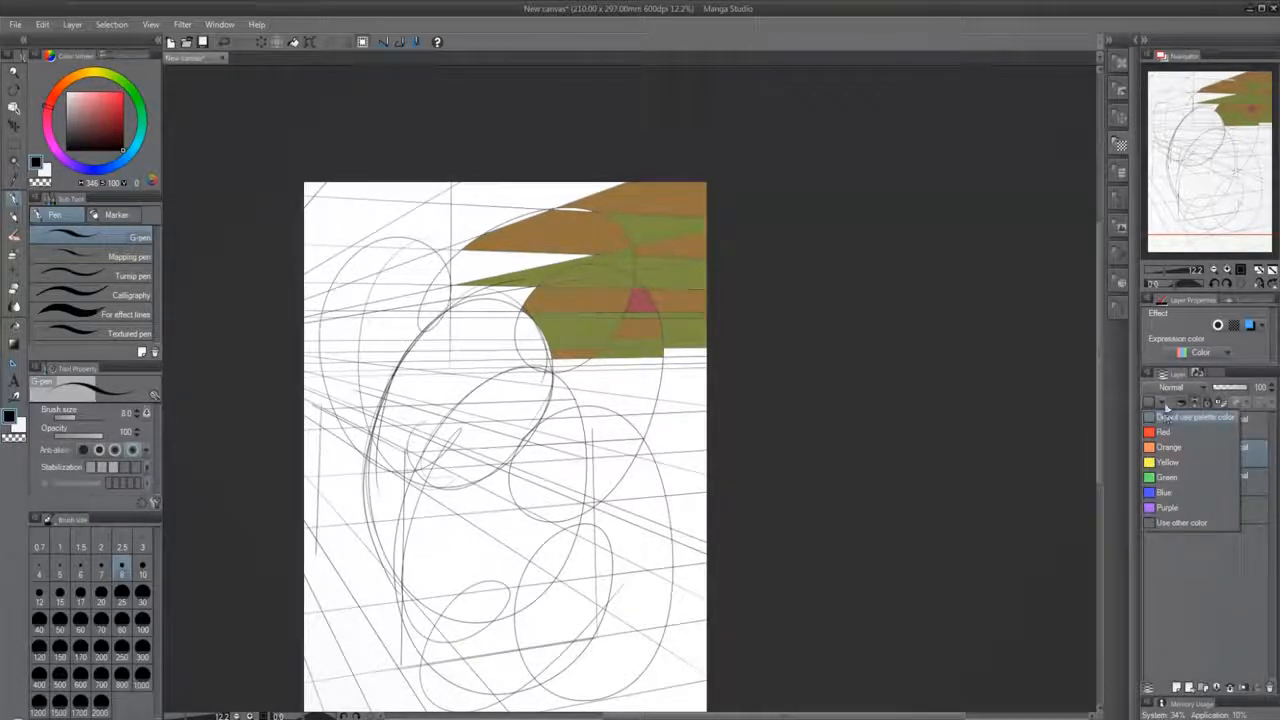
pyautogui.click(1163, 431)
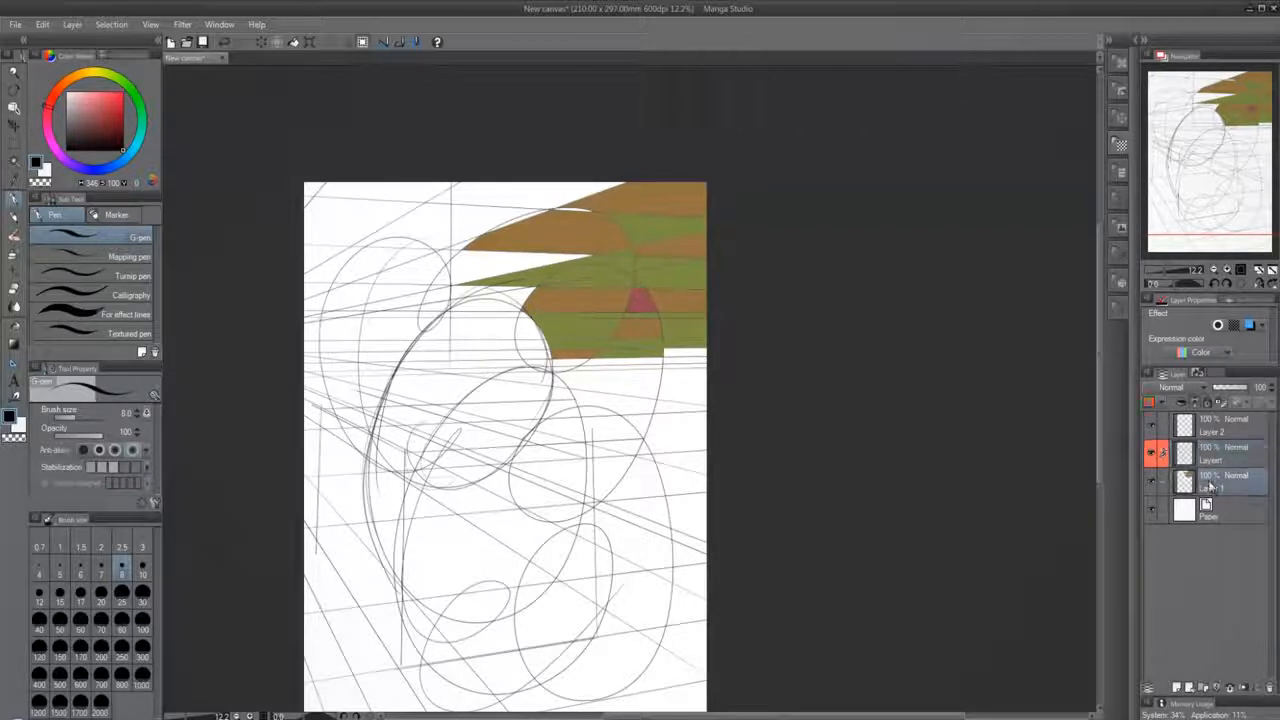
pyautogui.click(1166, 404)
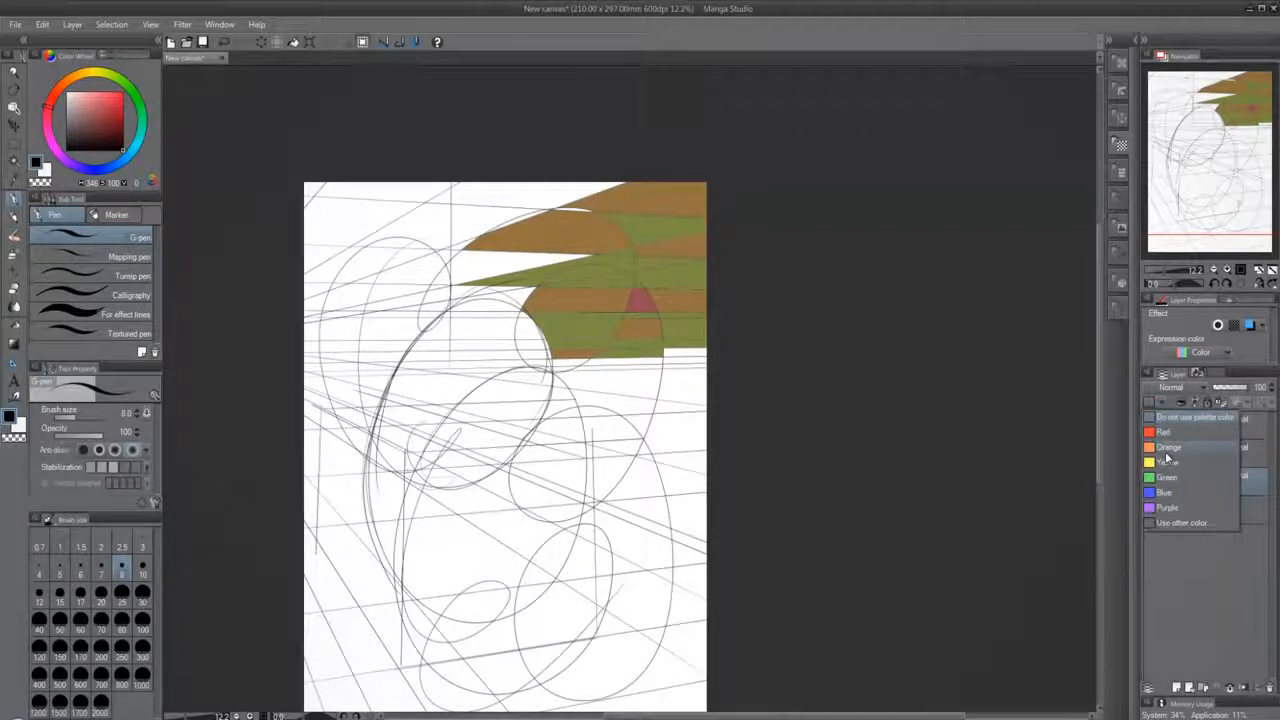
pyautogui.click(1166, 451)
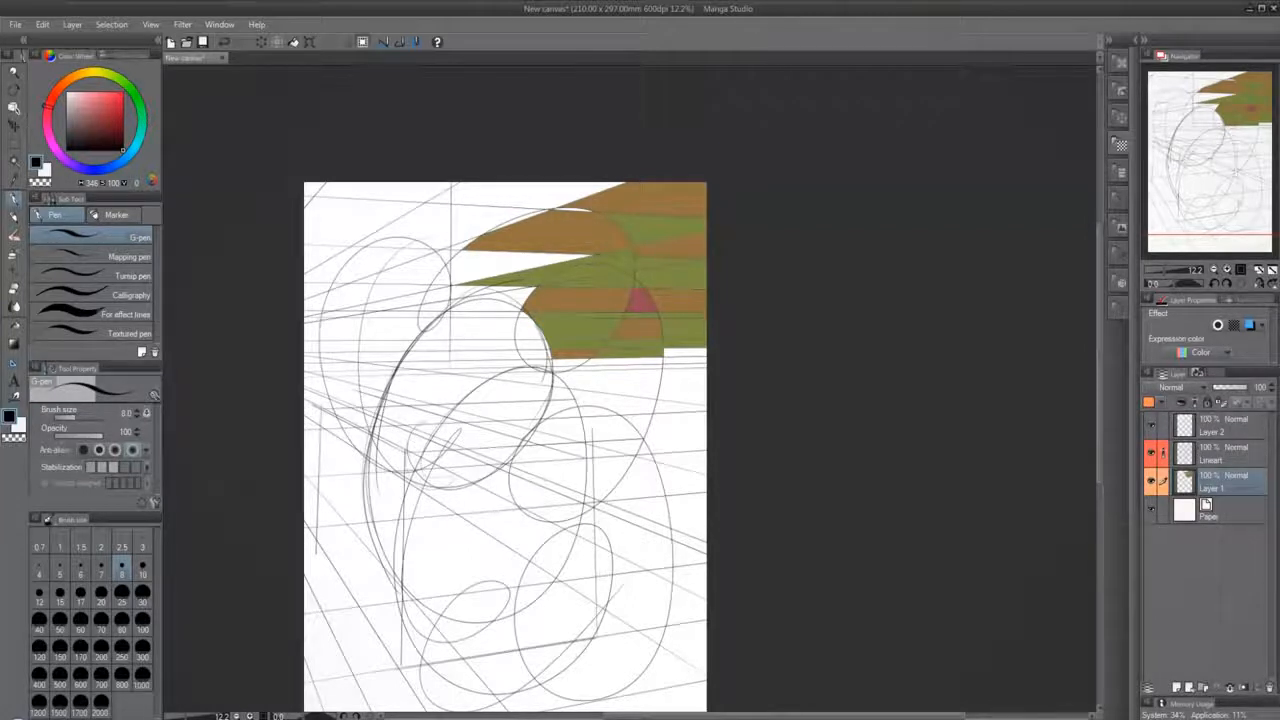
# Add new layers above Layer 2 until the stack reaches Layer 18, and assign the green palette color to Layer 18
pyautogui.click(1218, 432)
pyautogui.click(1180, 687)
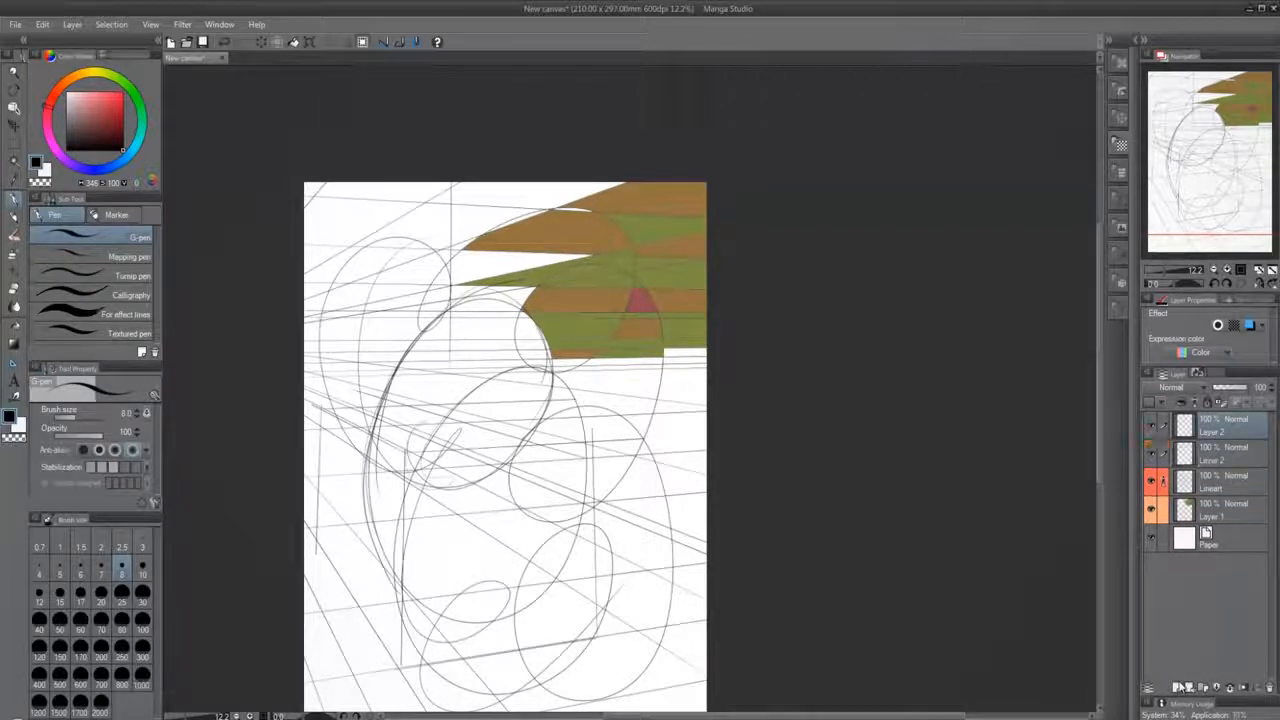
pyautogui.click(1180, 687)
pyautogui.click(1180, 687)
pyautogui.click(1180, 687)
pyautogui.click(1180, 687)
pyautogui.click(1180, 687)
pyautogui.doubleClick(1180, 687)
pyautogui.doubleClick(1180, 687)
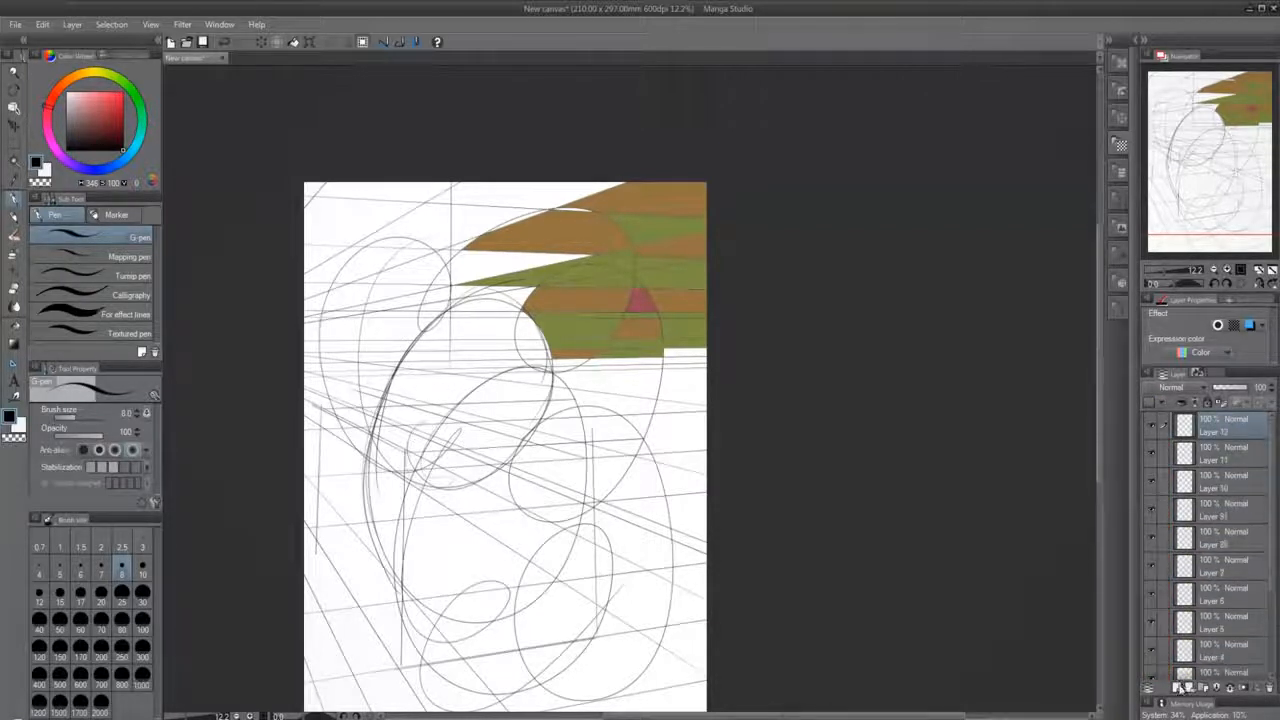
pyautogui.doubleClick(1180, 687)
pyautogui.doubleClick(1180, 687)
pyautogui.doubleClick(1180, 687)
pyautogui.click(1170, 403)
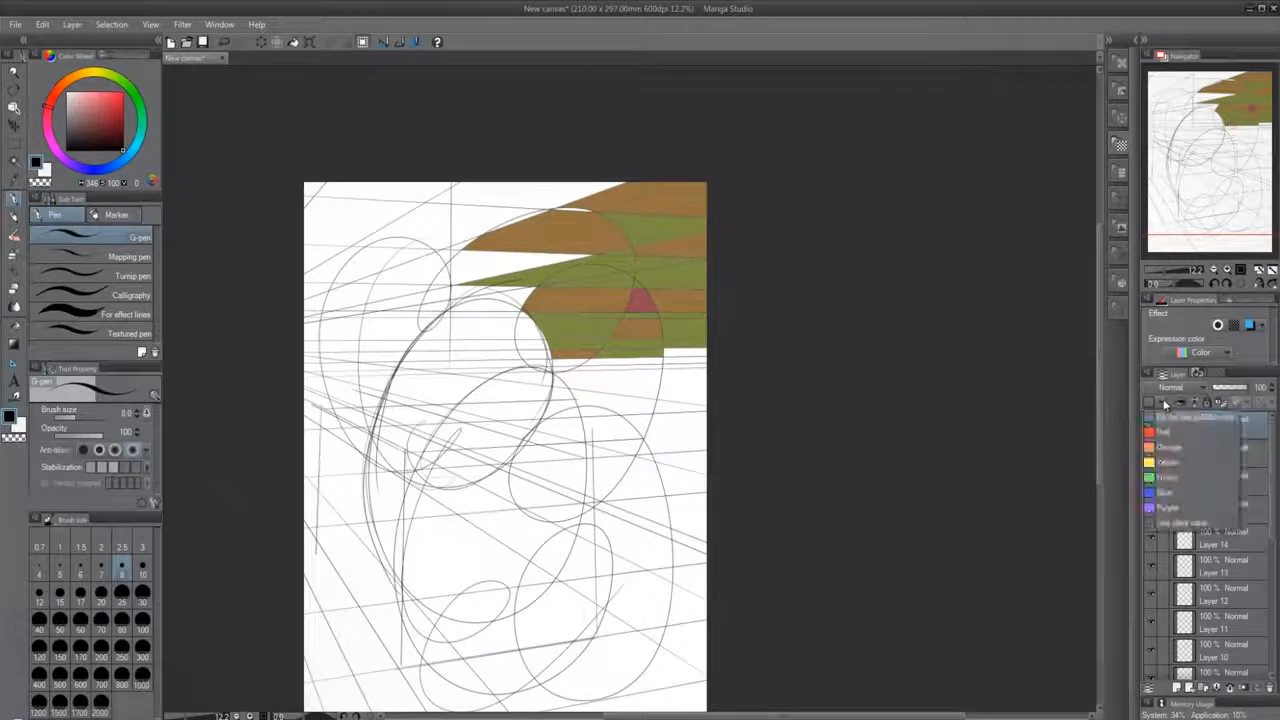
pyautogui.click(1176, 478)
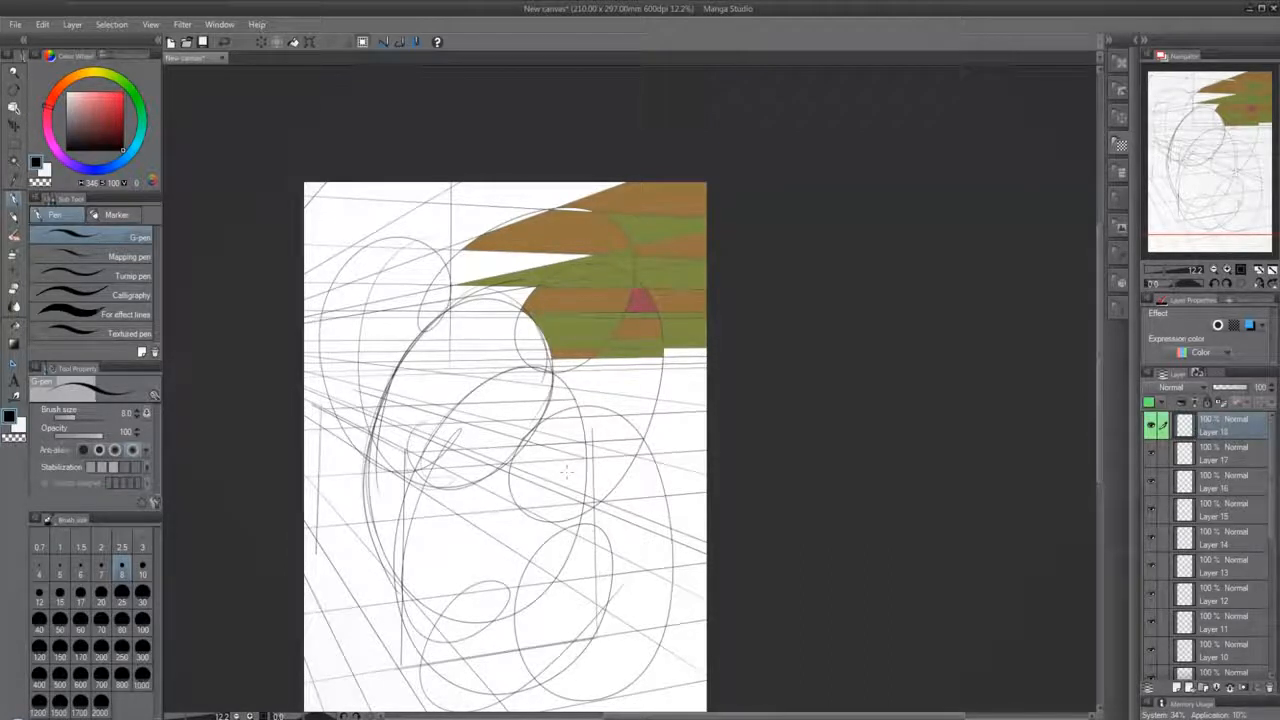
# Using the Current layer fill on Layer 18, fill enclosed regions in the canvas's lower half with black, light red and cyan
pyautogui.click(15, 328)
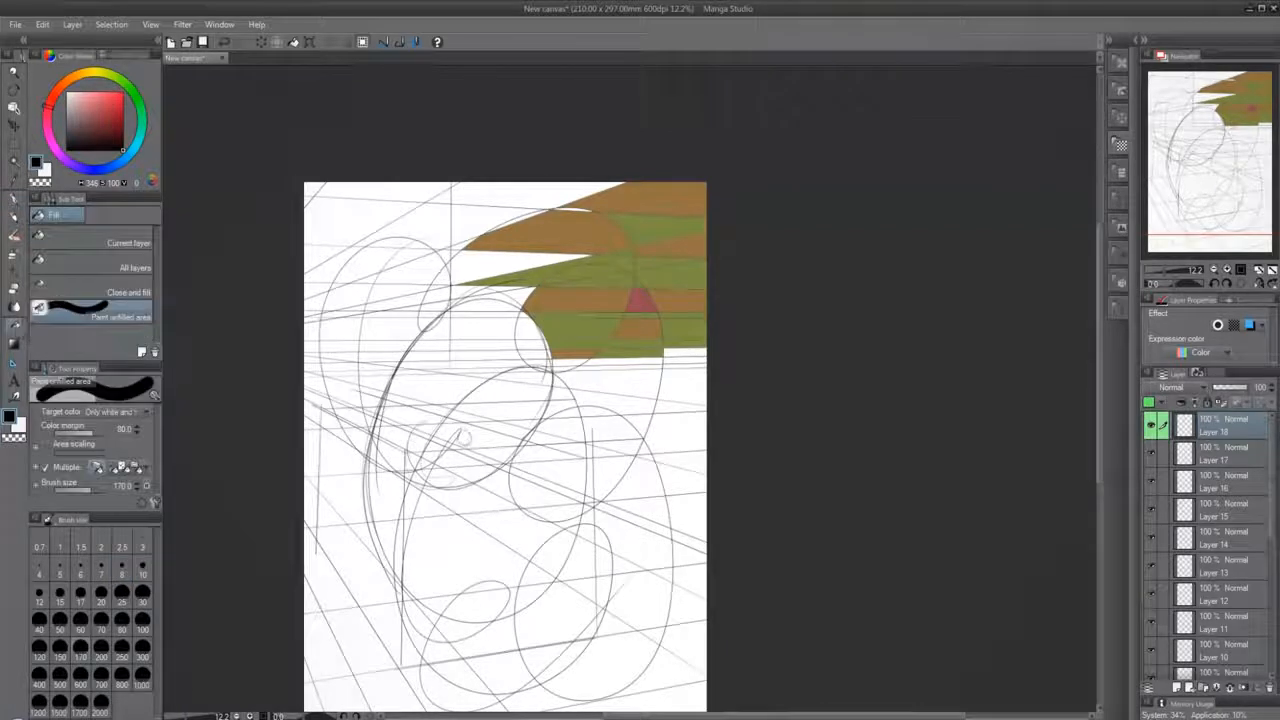
pyautogui.click(128, 241)
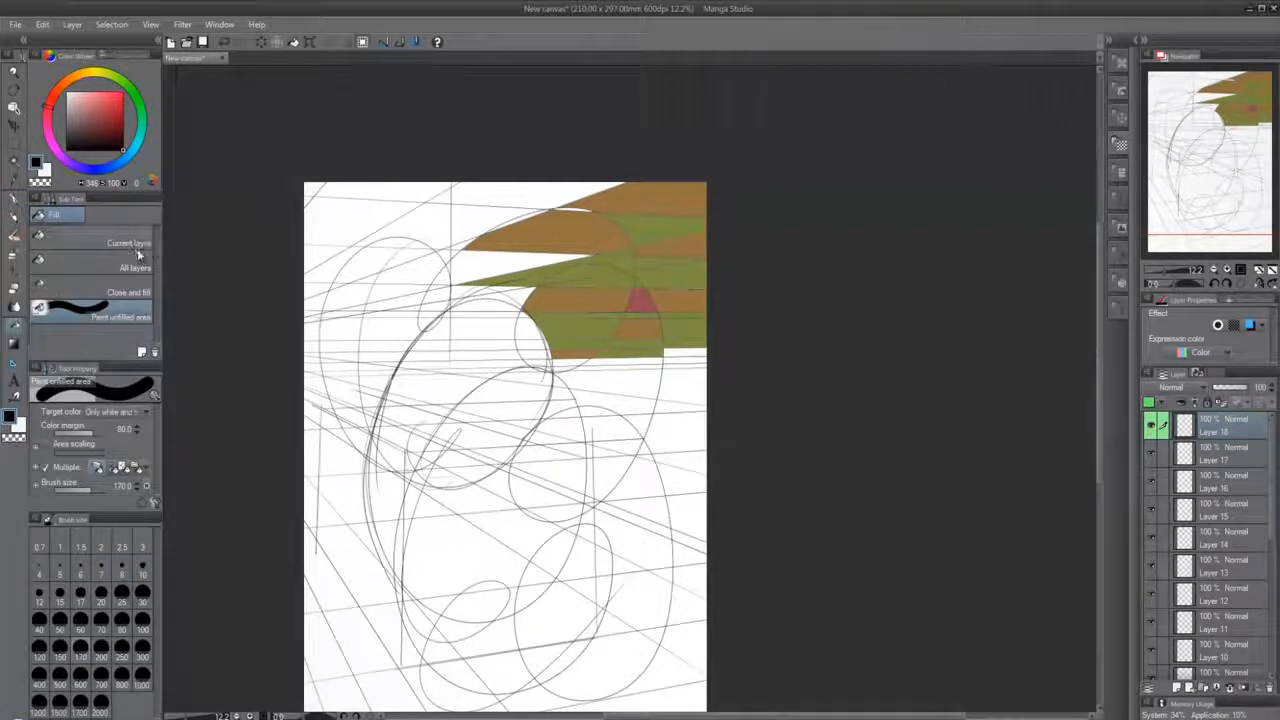
pyautogui.click(480, 534)
pyautogui.click(511, 521)
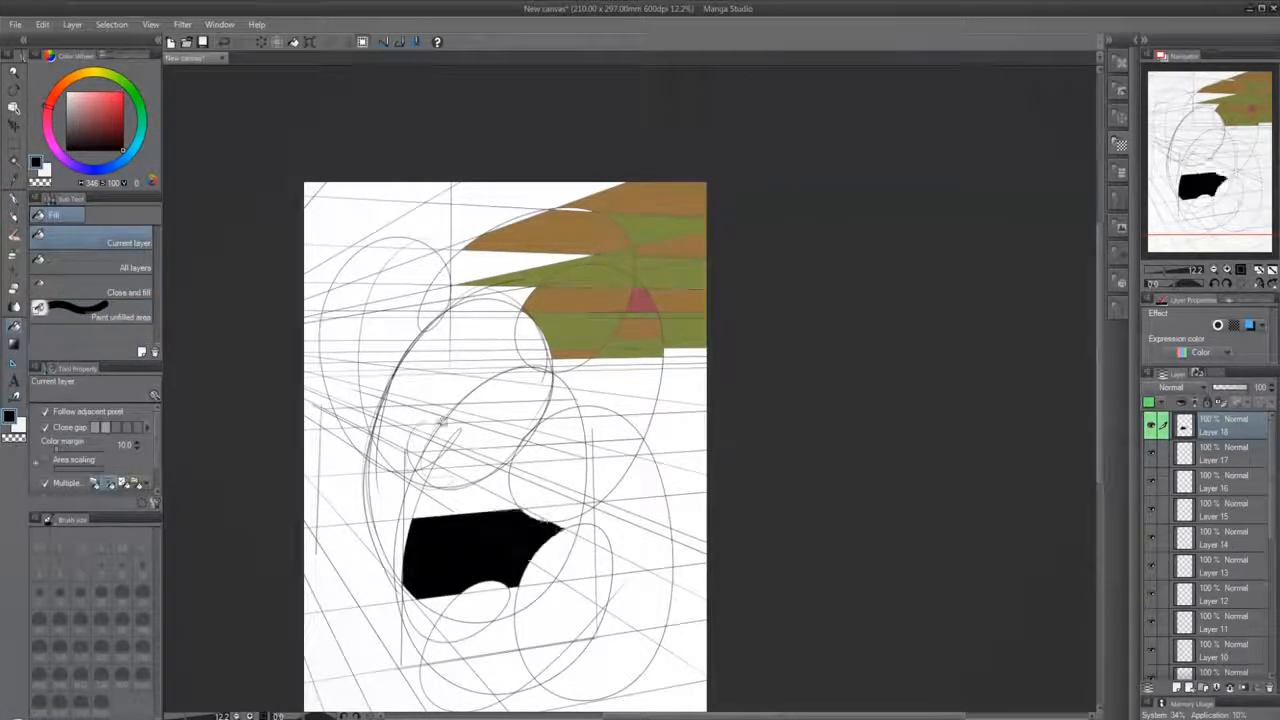
pyautogui.click(105, 102)
pyautogui.click(522, 536)
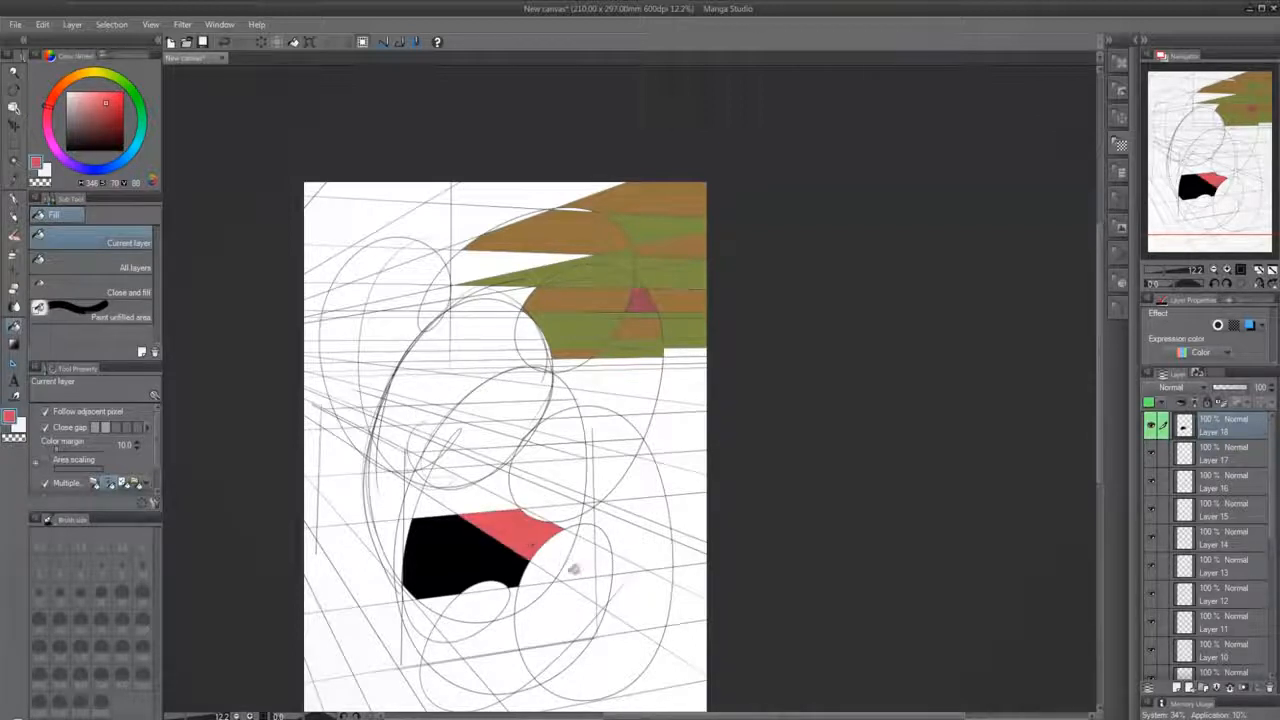
pyautogui.click(139, 143)
pyautogui.click(386, 496)
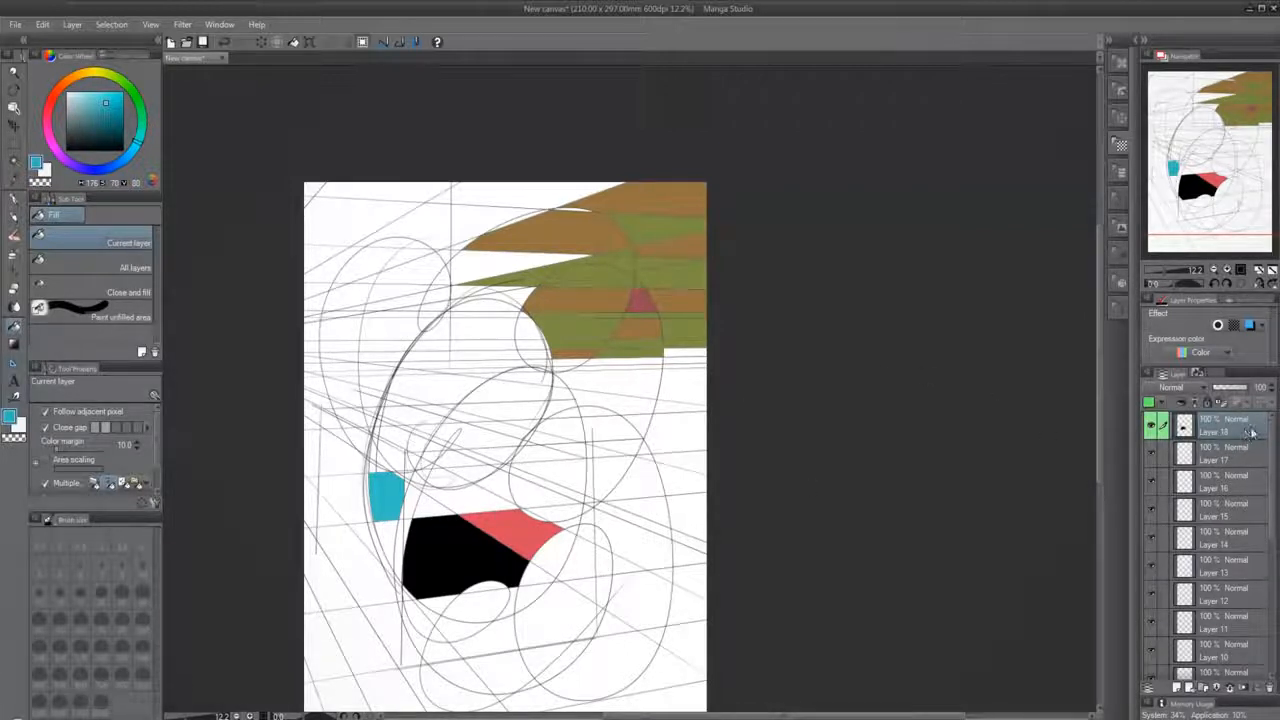
# Locate the Lineart layer near the end of the layer stack, select it, and return to Layer 18
pyautogui.scroll(-6, 1260, 540)
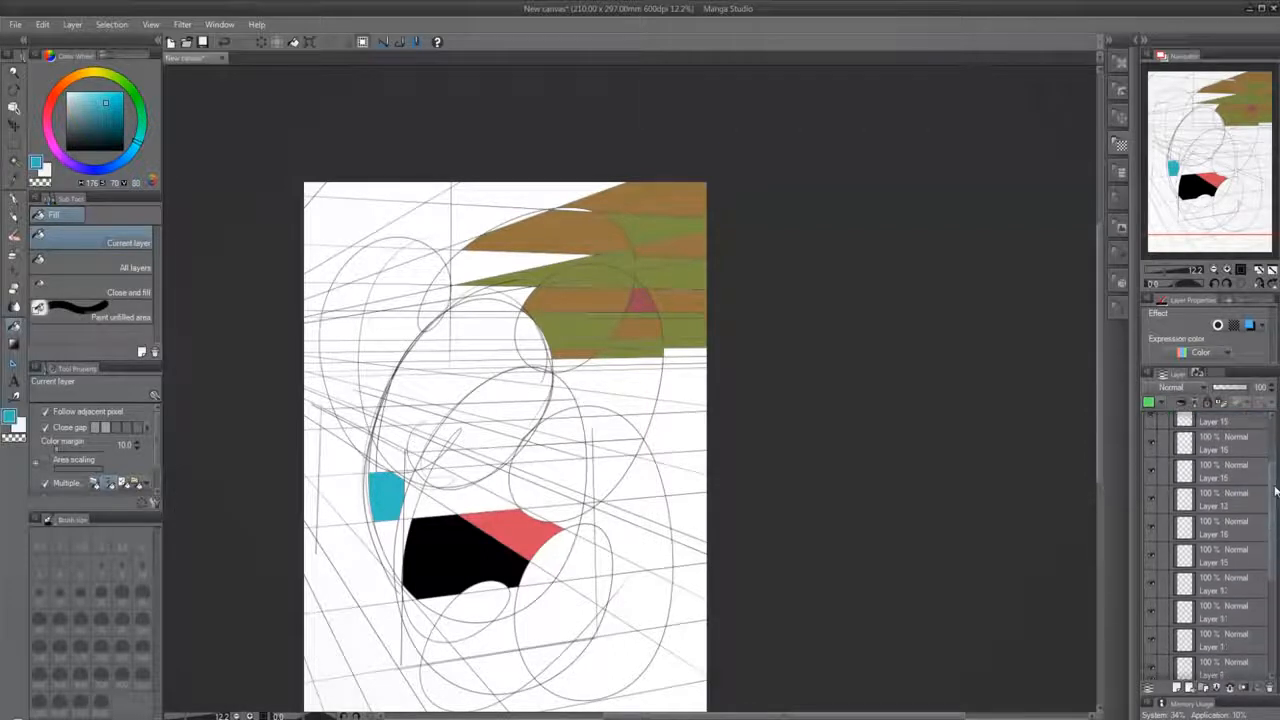
pyautogui.click(1250, 632)
pyautogui.click(1248, 620)
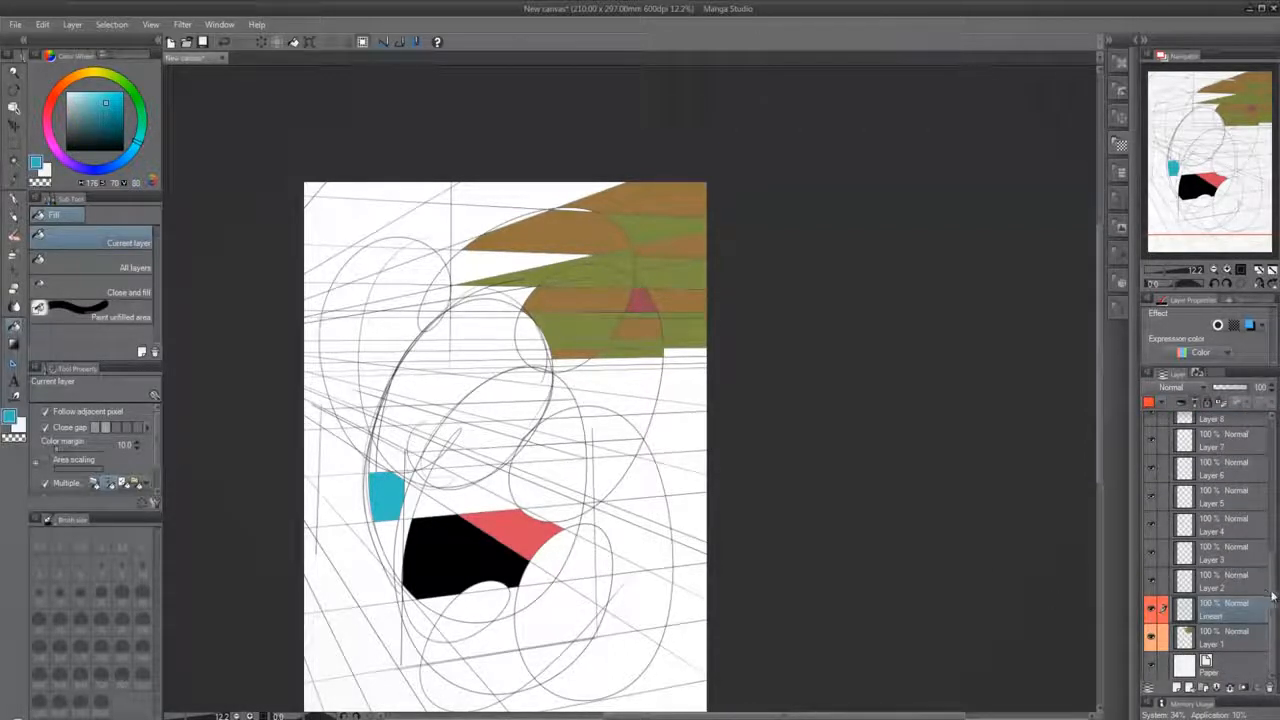
pyautogui.scroll(6, 1264, 596)
pyautogui.click(1245, 420)
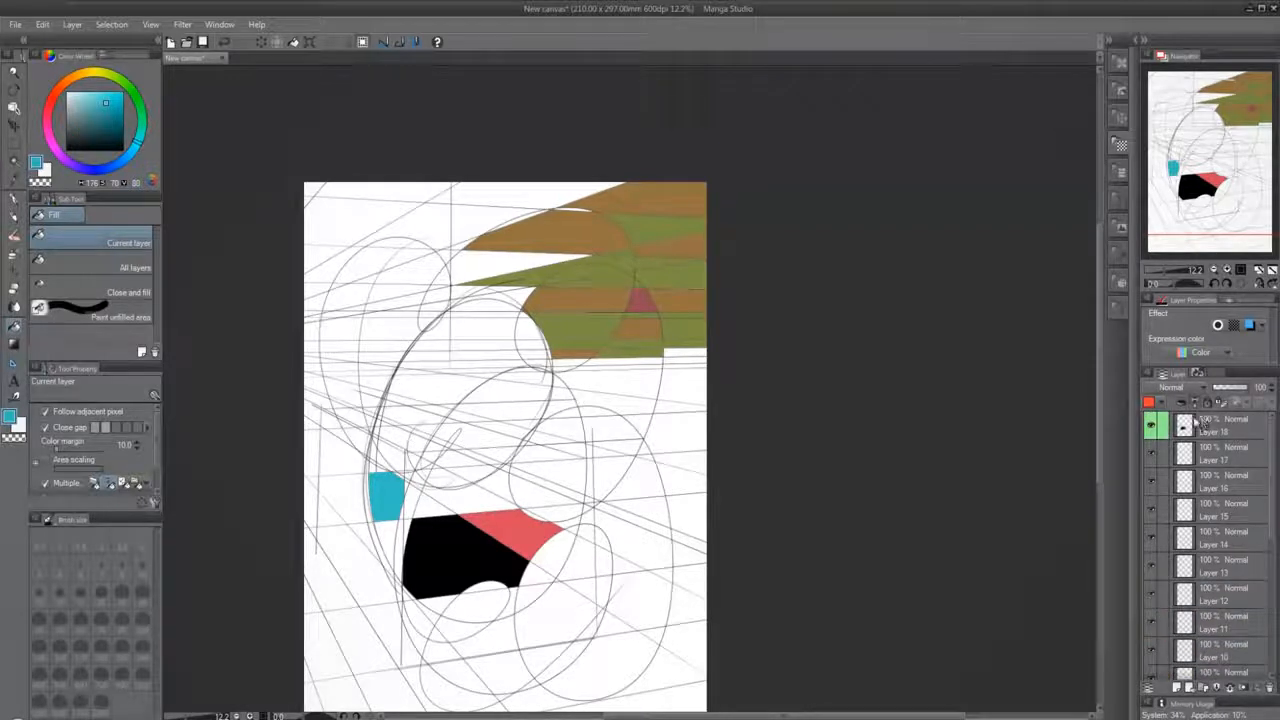
pyautogui.click(1205, 425)
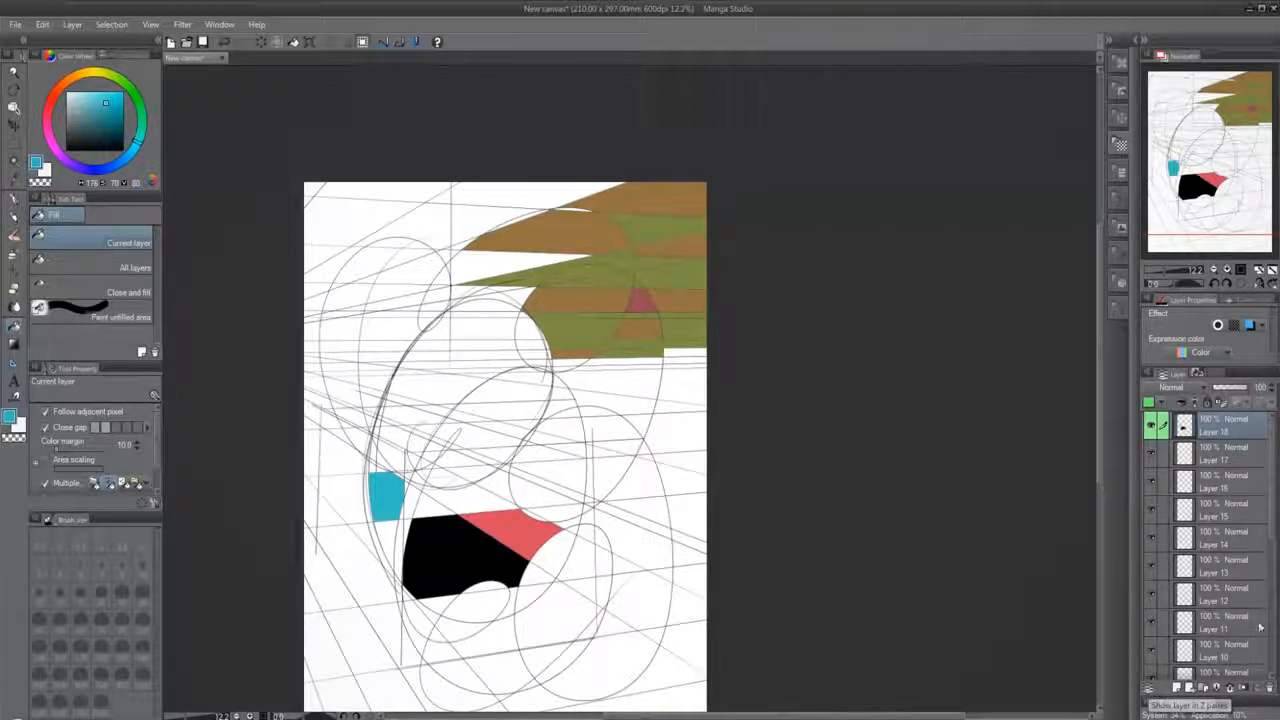
# Show the layer list in two panes and enlarge the second pane to fit Lineart, Layer 1 and Paper
pyautogui.click(1148, 691)
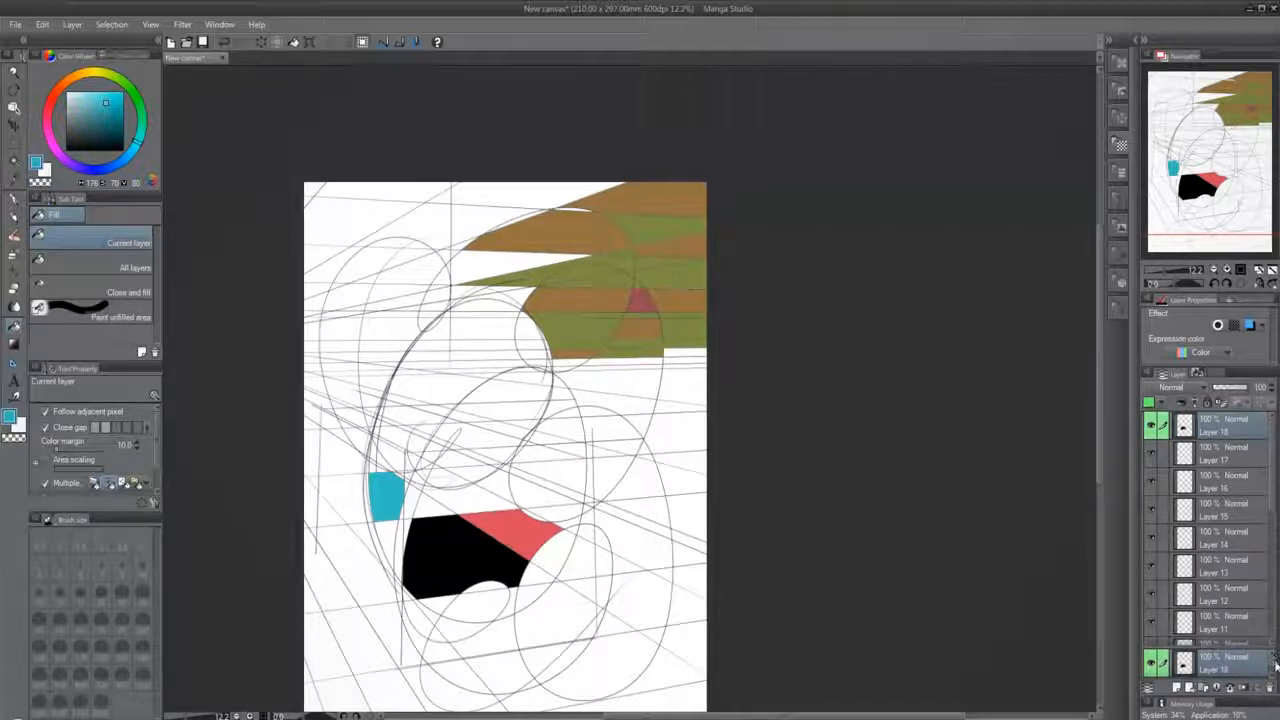
pyautogui.moveTo(1275, 656); pyautogui.dragTo(1276, 686)
pyautogui.scroll(3, 1272, 664)
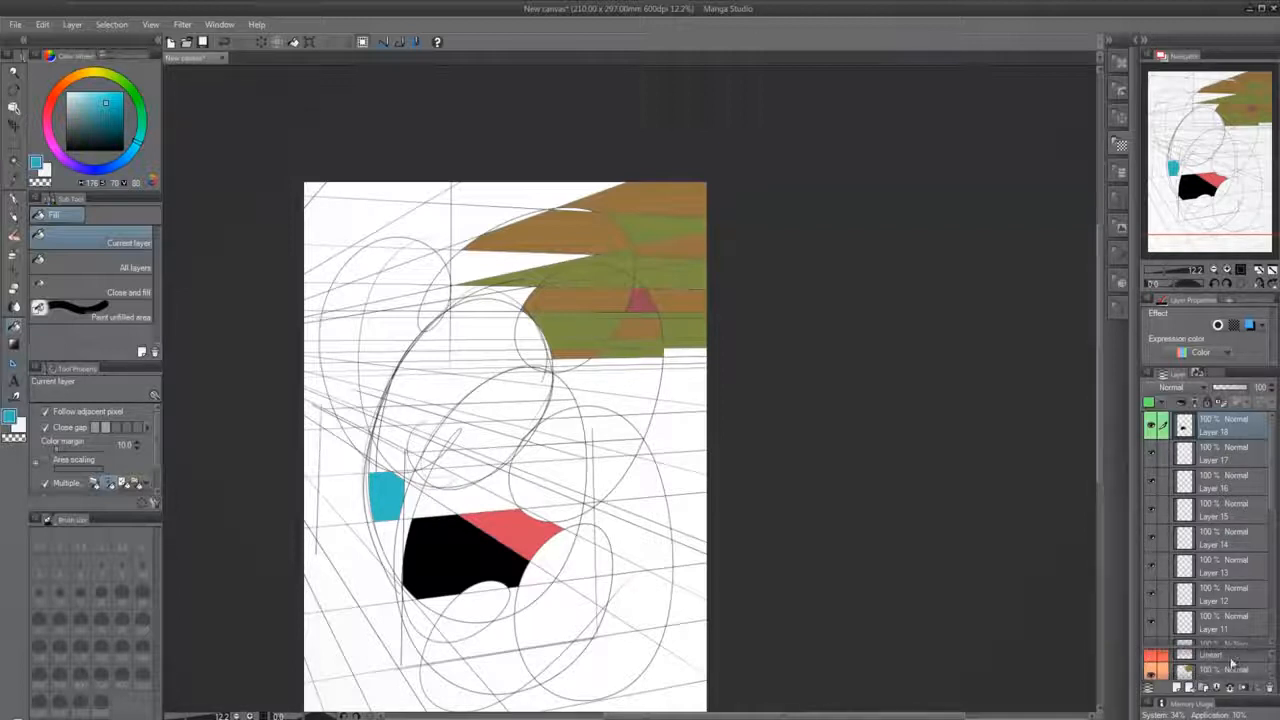
pyautogui.moveTo(1206, 647); pyautogui.dragTo(1206, 588)
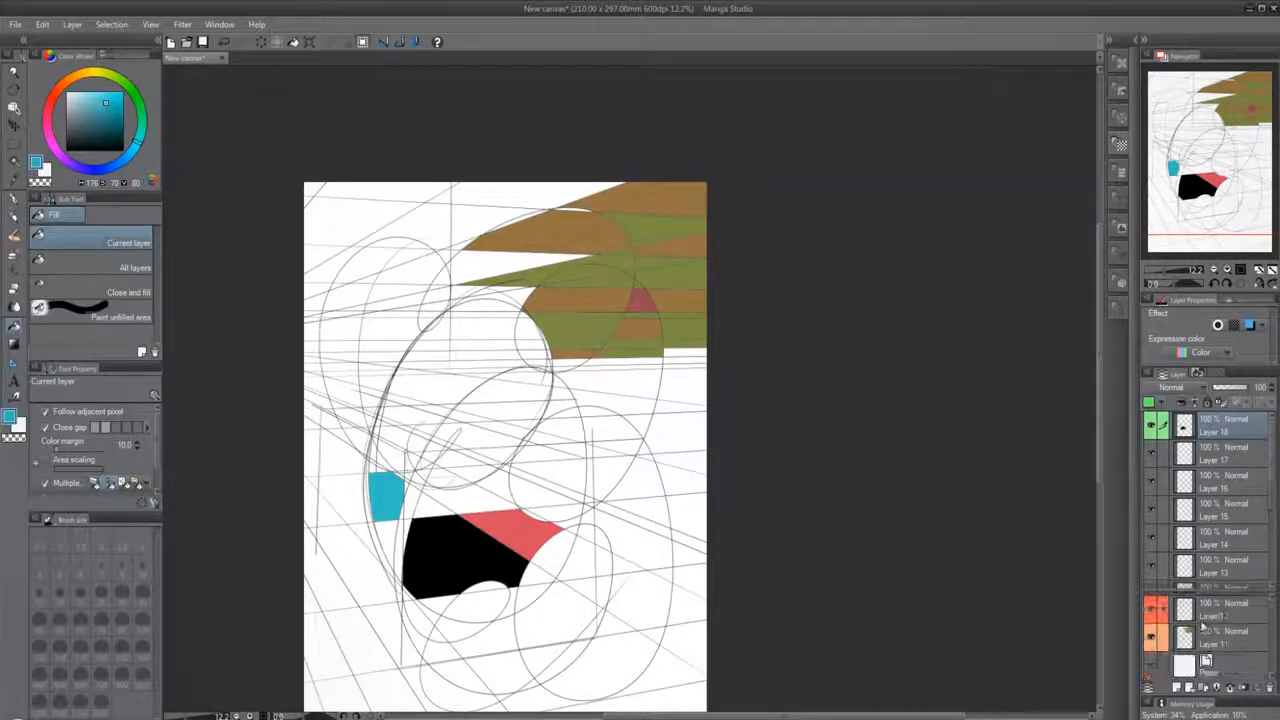
# Switch between Lineart in one pane and the upper layers in the other, browse the stack, and finish with Lineart selected
pyautogui.click(1212, 612)
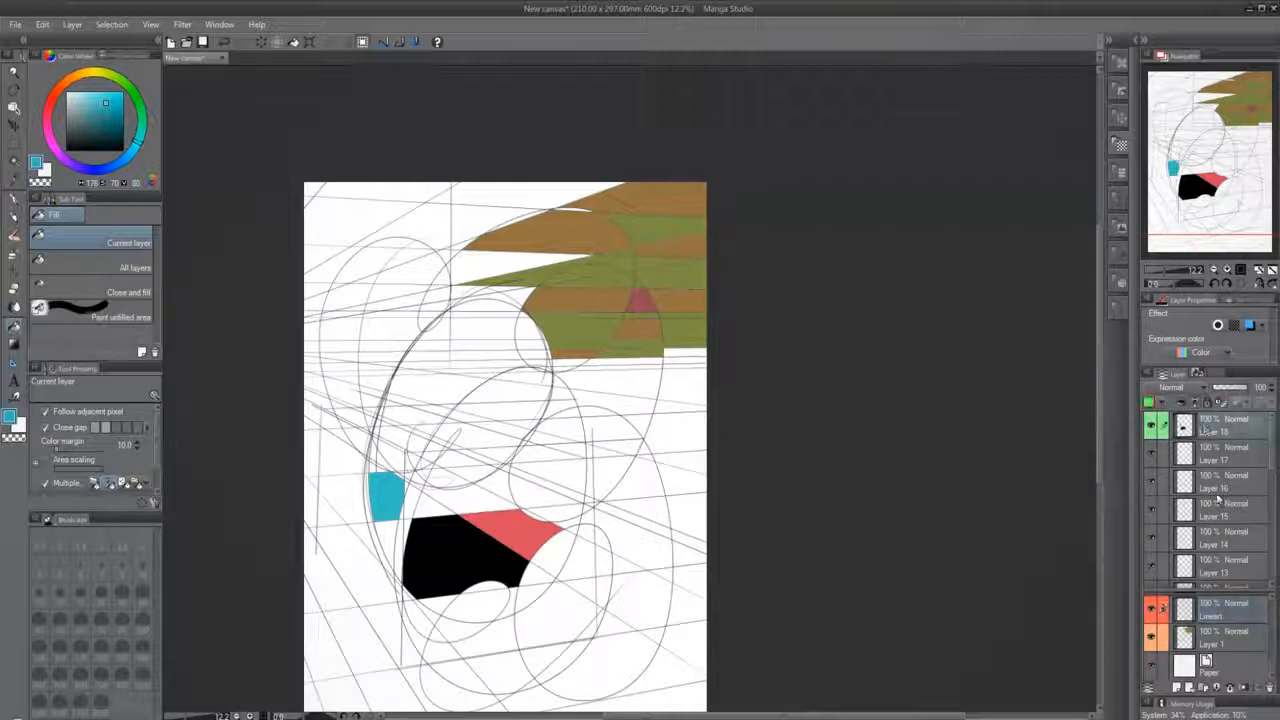
pyautogui.click(1228, 452)
pyautogui.moveTo(1271, 443); pyautogui.dragTo(1273, 607)
pyautogui.scroll(5, 1254, 567)
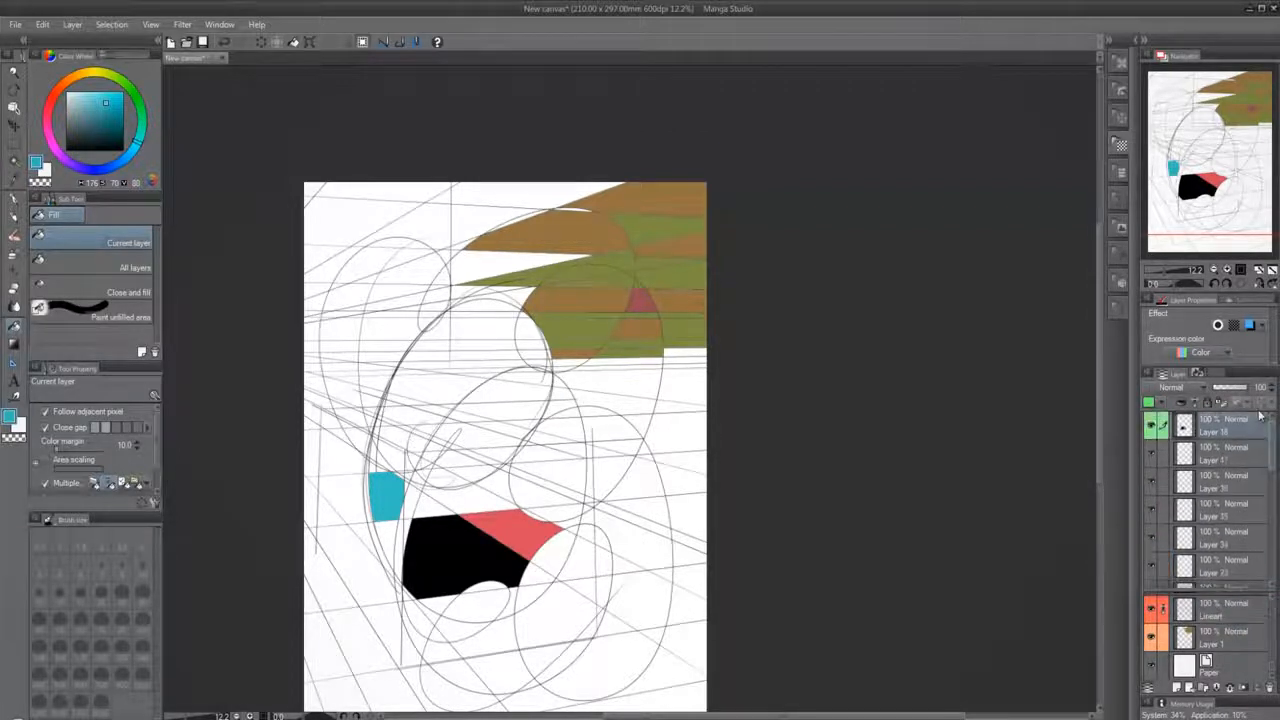
pyautogui.click(1225, 610)
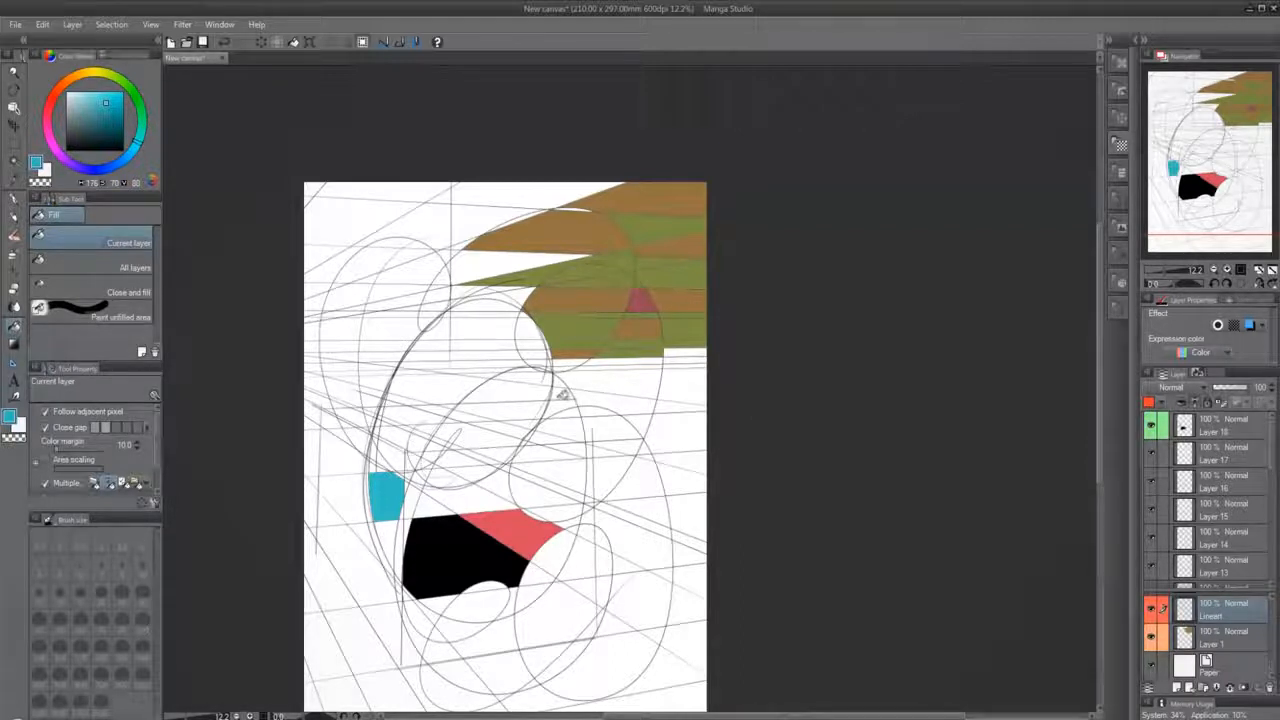
# Fill two adjoining regions near the canvas's middle and a small wedge near its right edge with cyan, with Lineart selected
pyautogui.click(522, 390)
pyautogui.click(526, 410)
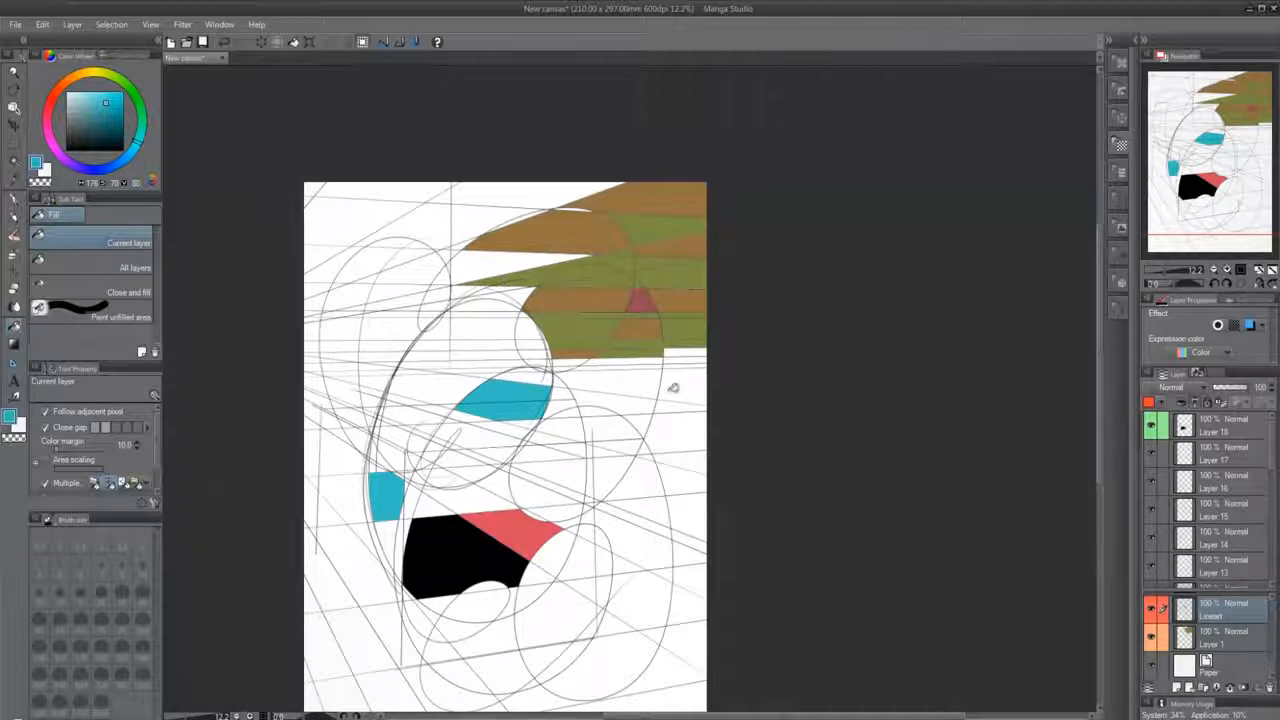
pyautogui.scroll(1, 621, 399)
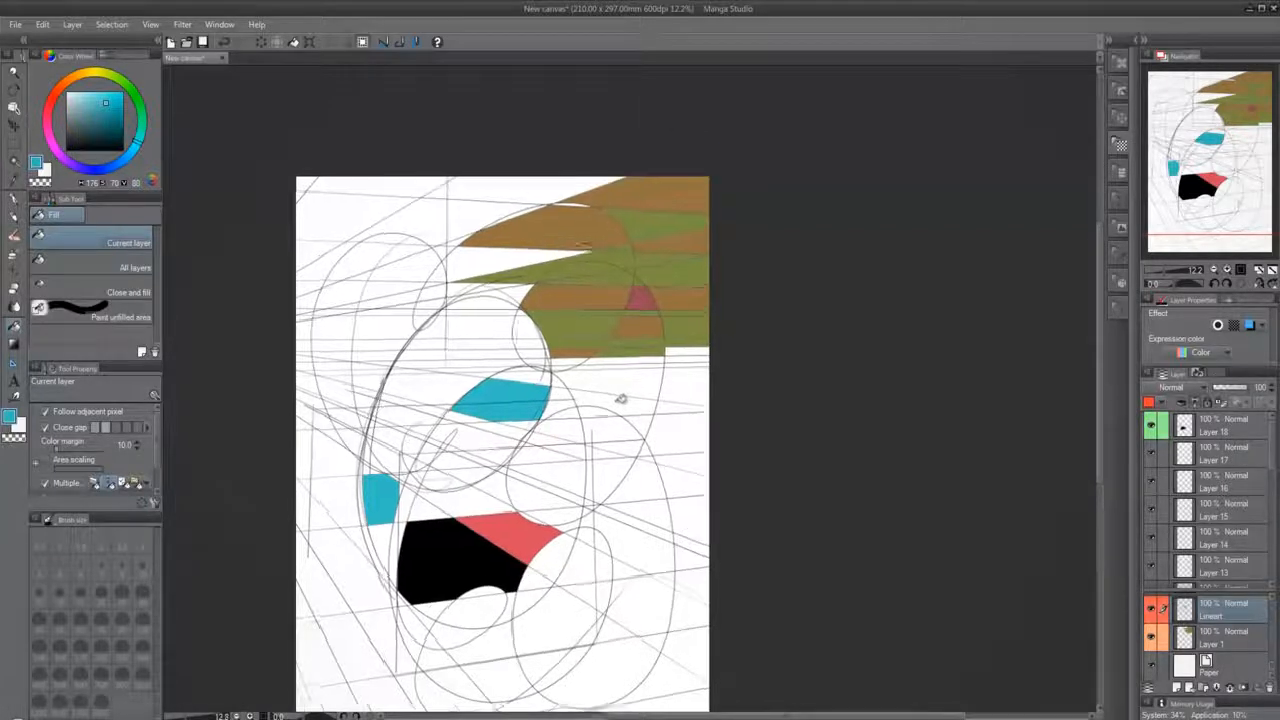
pyautogui.scroll(-2, 619, 402)
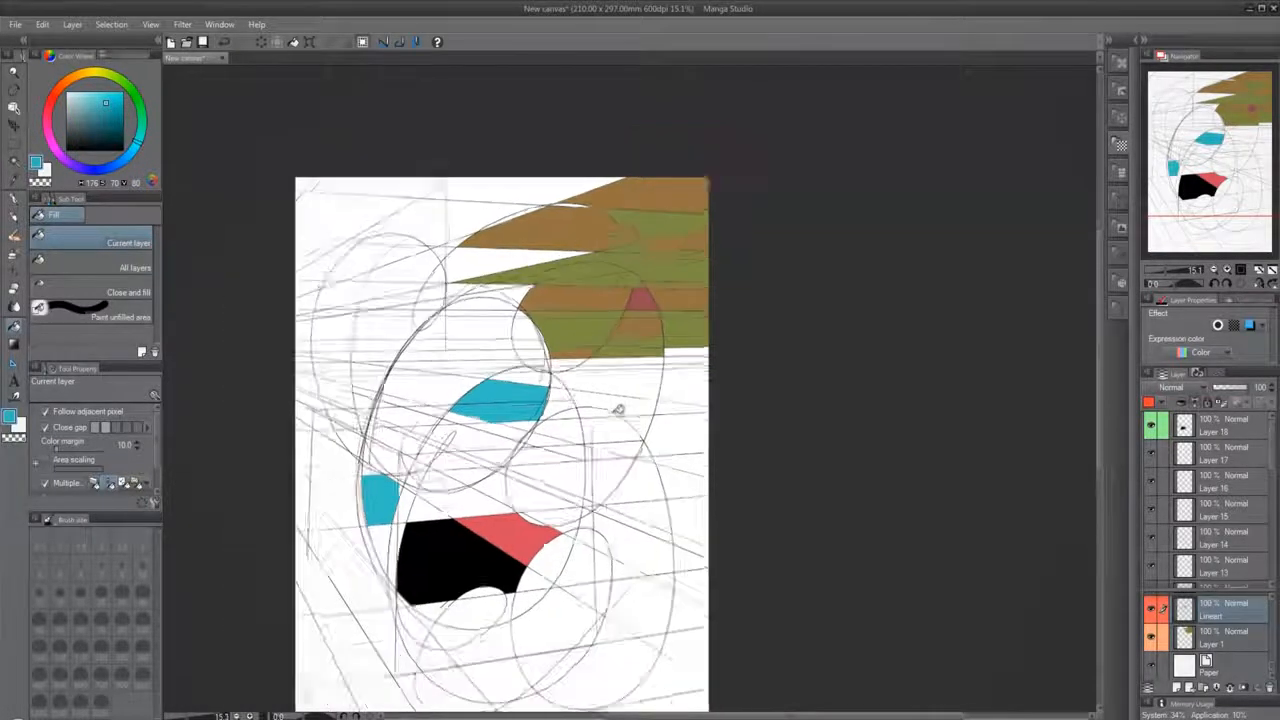
pyautogui.scroll(1, 619, 576)
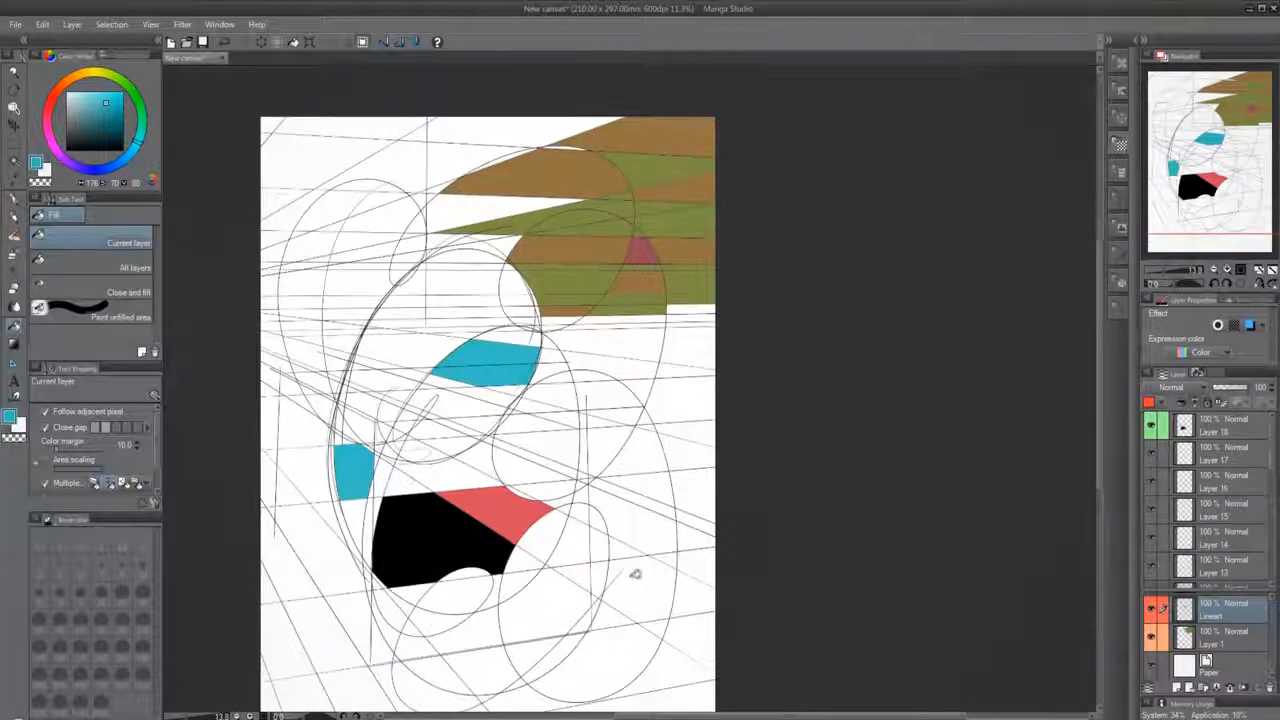
pyautogui.click(621, 567)
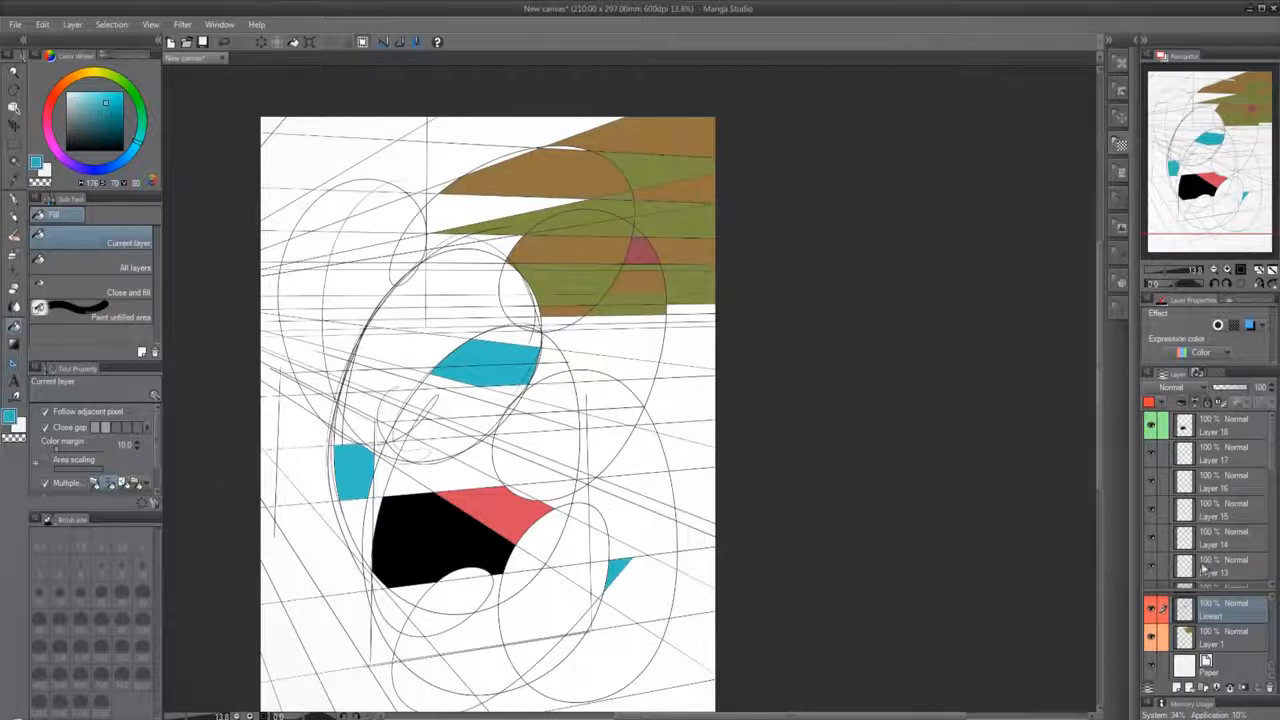
pyautogui.scroll(-2, 1207, 495)
pyautogui.scroll(-5, 1207, 495)
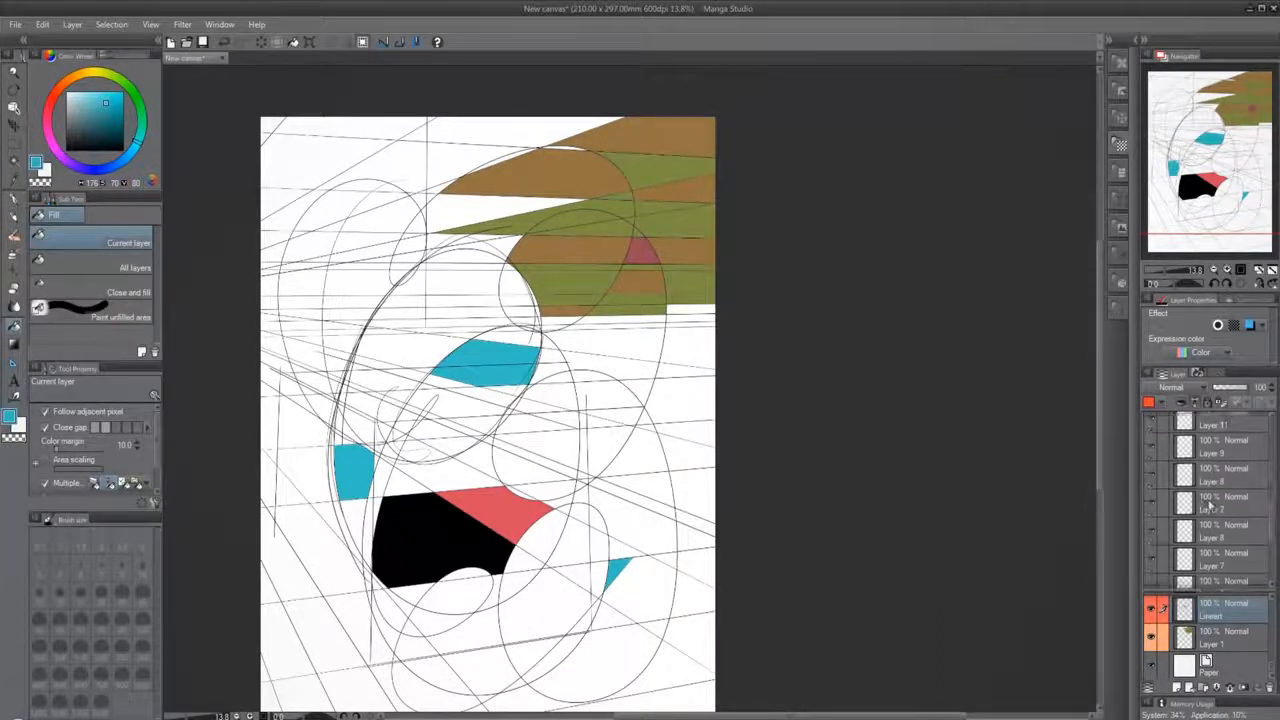
pyautogui.scroll(2, 1049, 477)
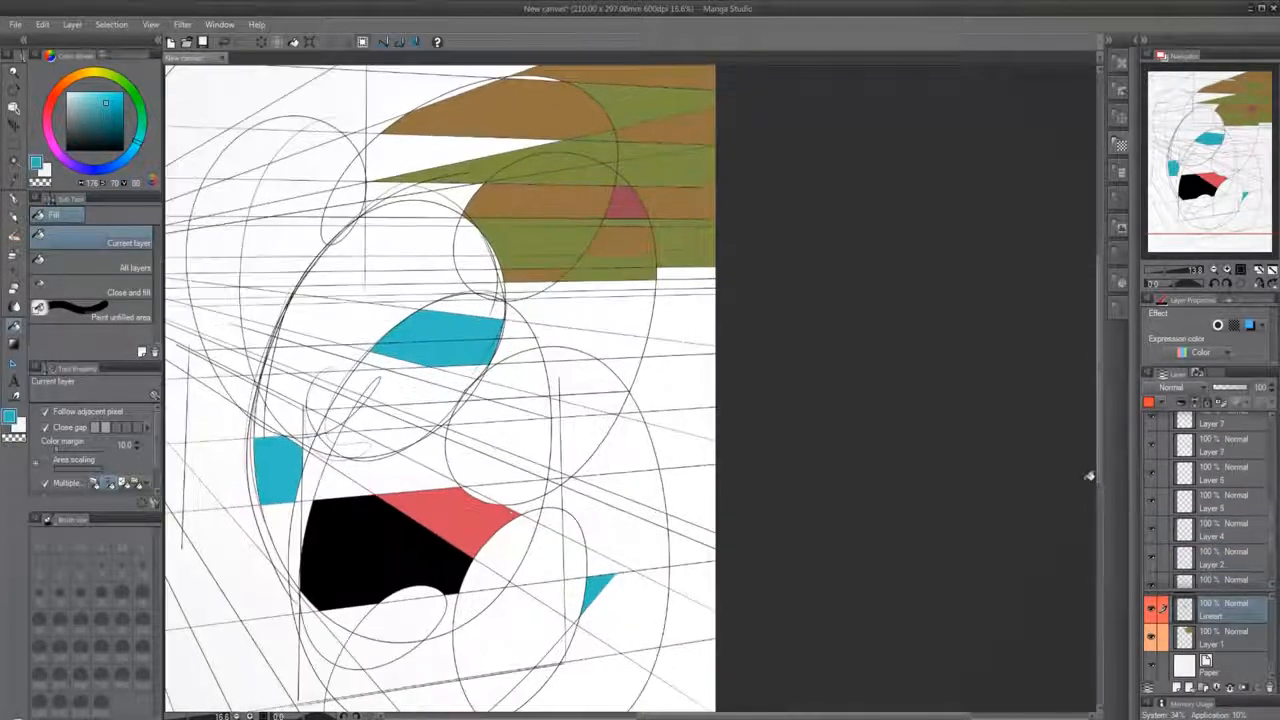
pyautogui.scroll(-3, 1009, 471)
pyautogui.scroll(5, 1249, 500)
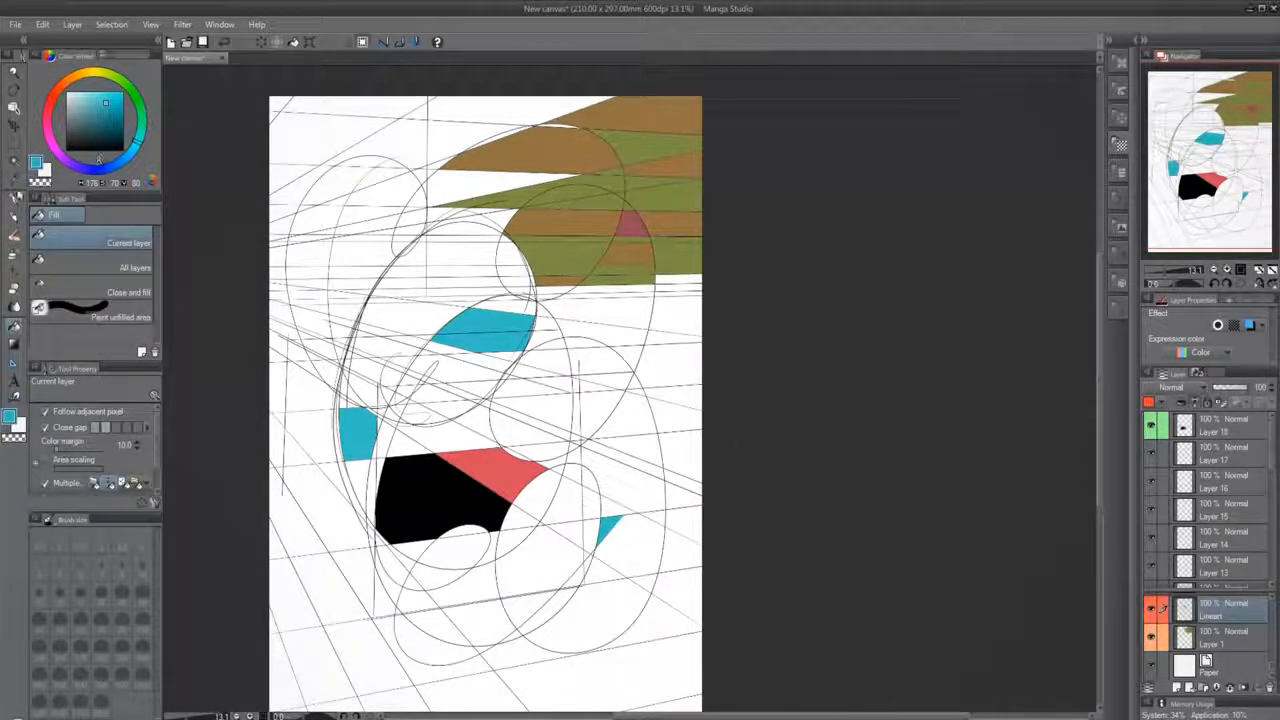
# Draw a small loop with a gap at its top on the Lineart layer, using the black Lighter pencil at size 4.0
pyautogui.click(14, 197)
pyautogui.press('p')
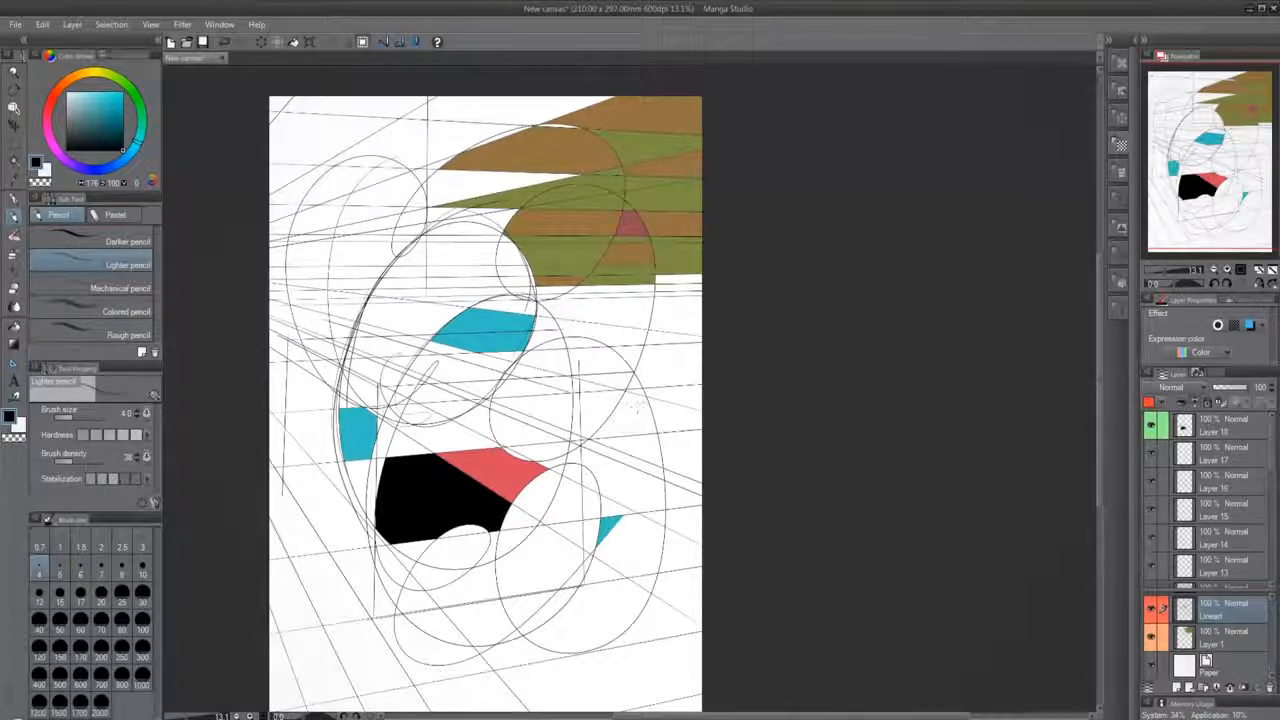
pyautogui.scroll(6, 646, 378)
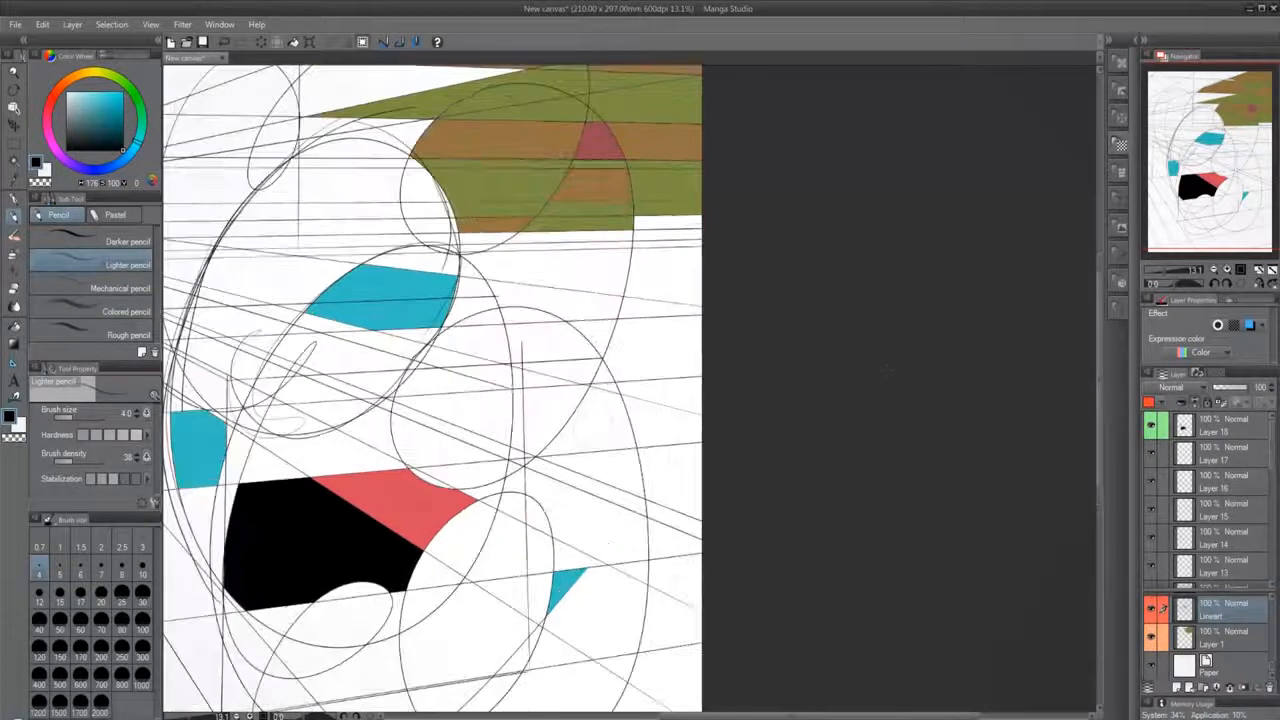
pyautogui.scroll(1, 788, 448)
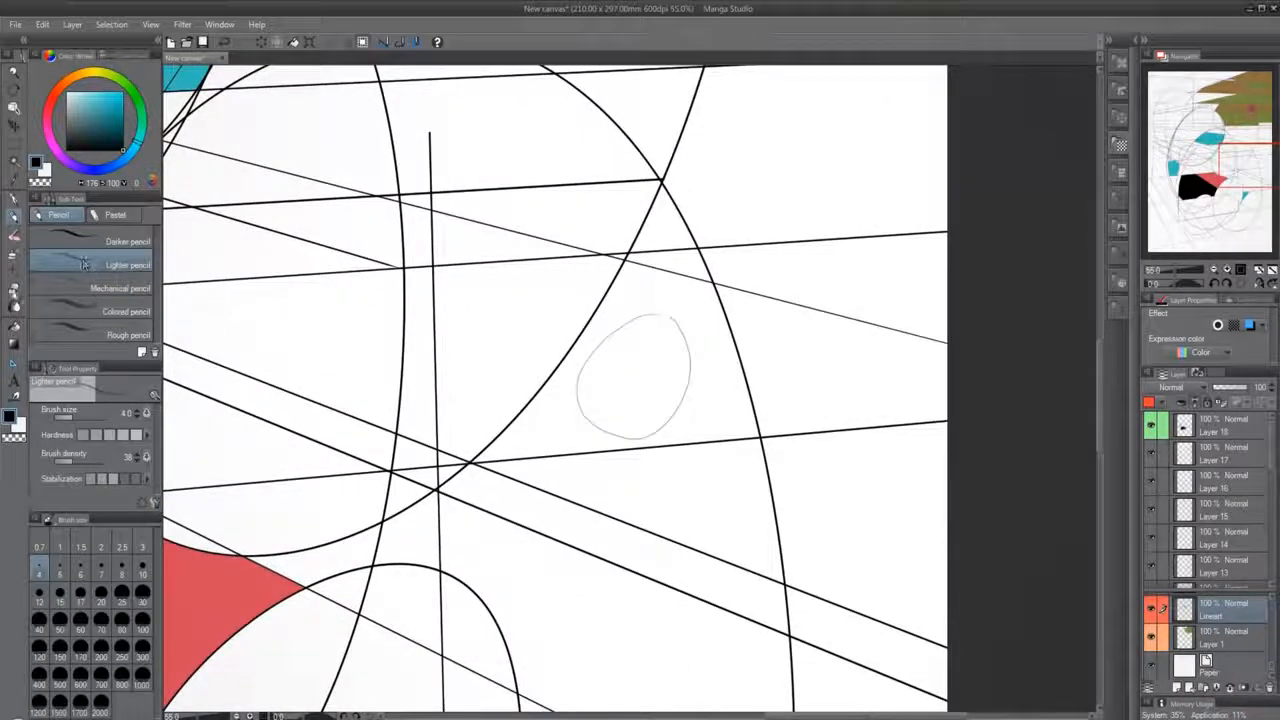
# Try filling inside the open loop with cyan on Layer 18 using the Current layer fill, and undo the fill
pyautogui.click(14, 325)
pyautogui.click(126, 121)
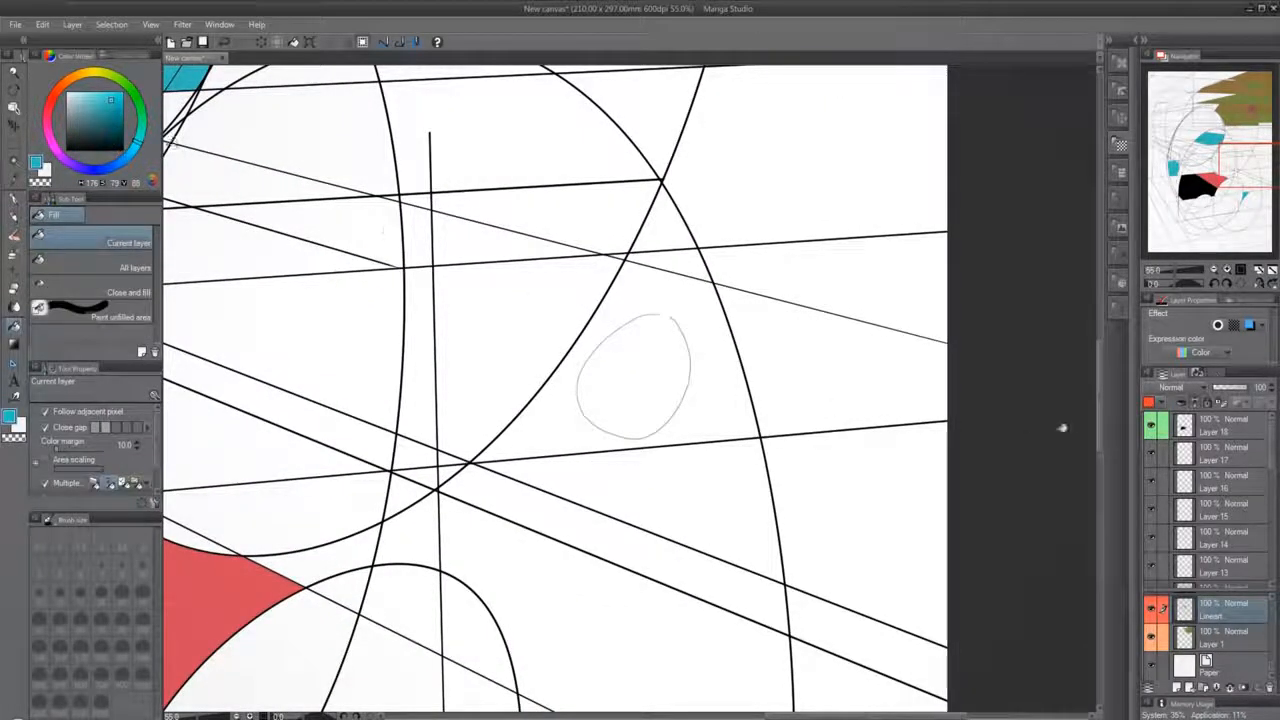
pyautogui.click(1215, 428)
pyautogui.click(641, 345)
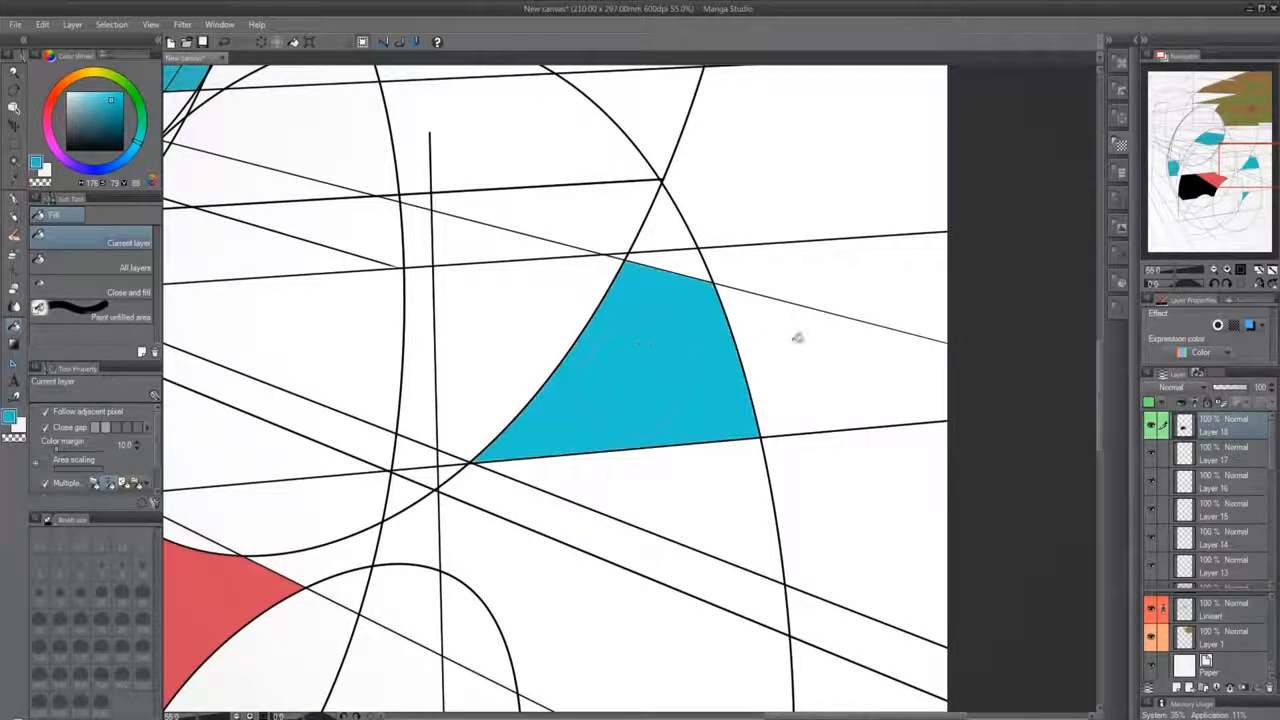
pyautogui.hotkey('ctrl', 'z')
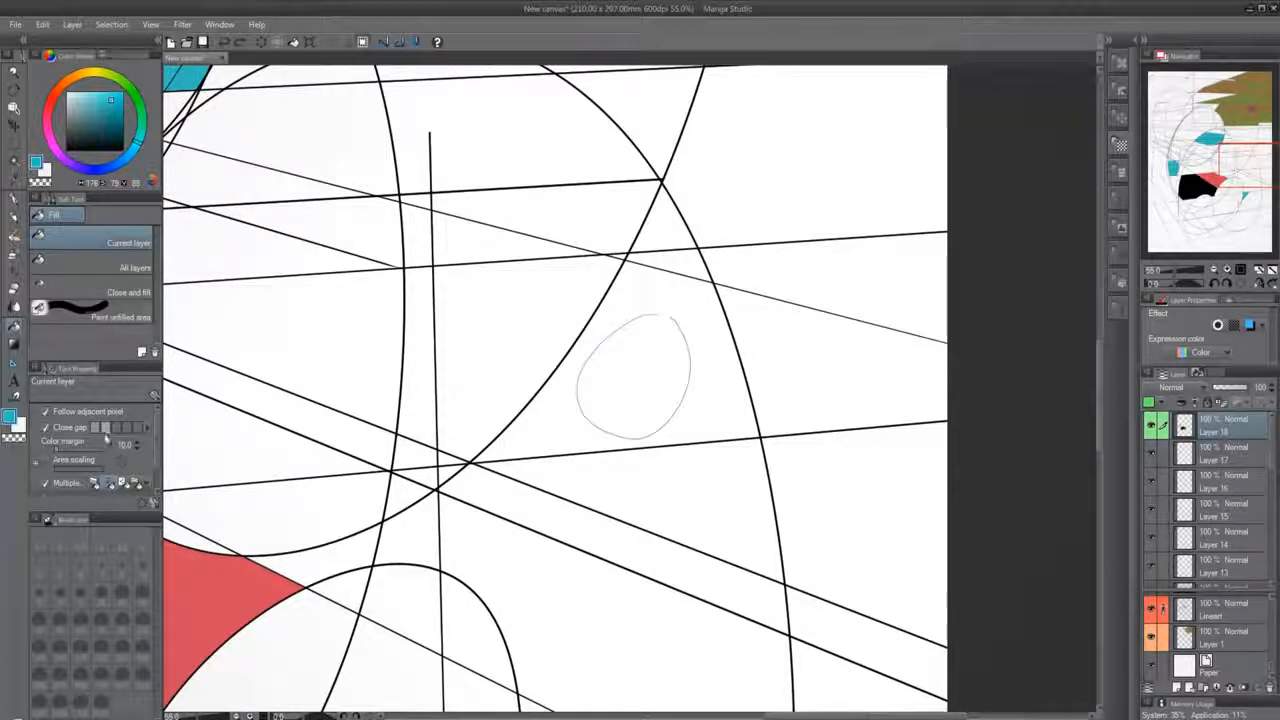
# Try filling the loop with Close gap raised to a high level and again at the lowest level, undoing both fills
pyautogui.click(130, 427)
pyautogui.click(627, 391)
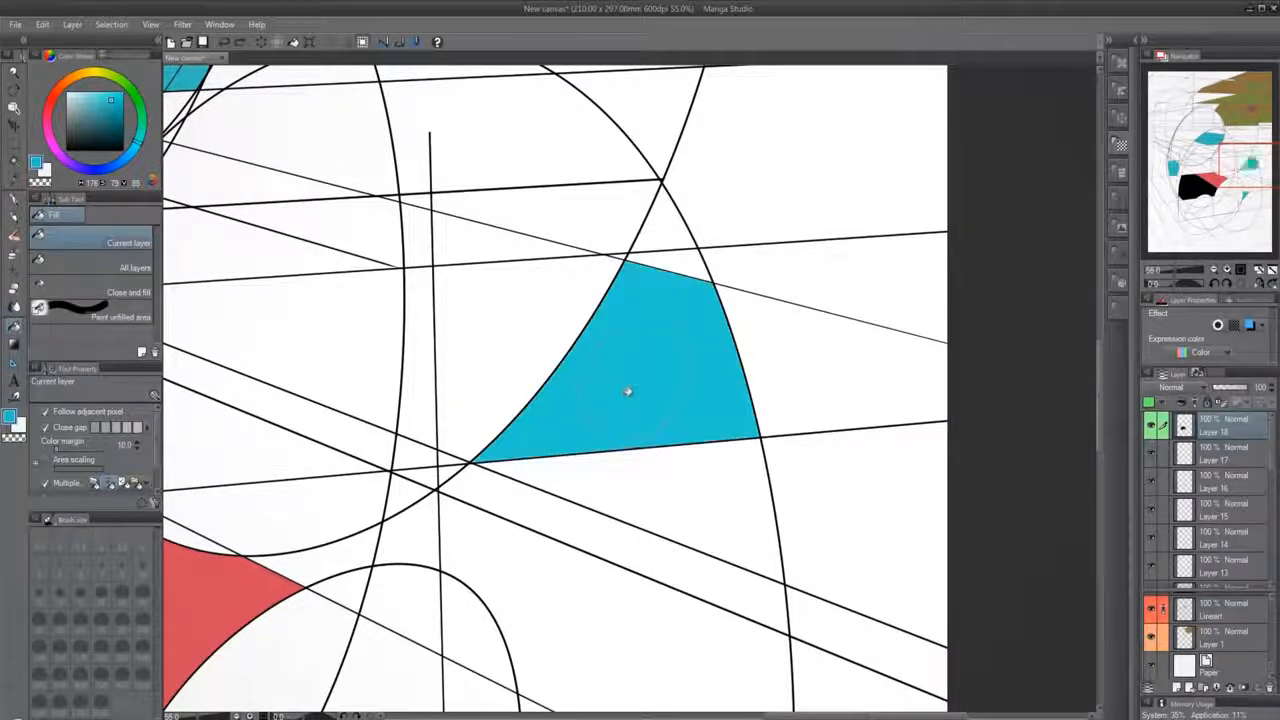
pyautogui.hotkey('ctrl', 'z')
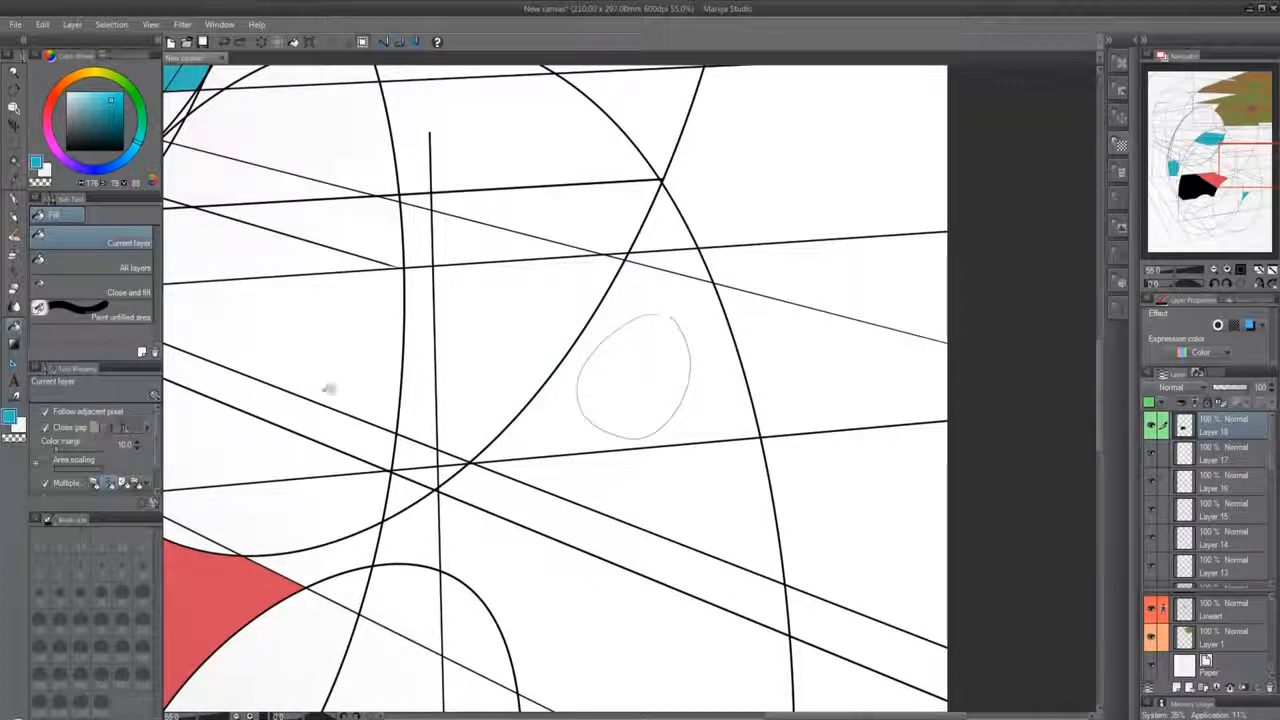
pyautogui.click(651, 357)
pyautogui.hotkey('ctrl', 'z')
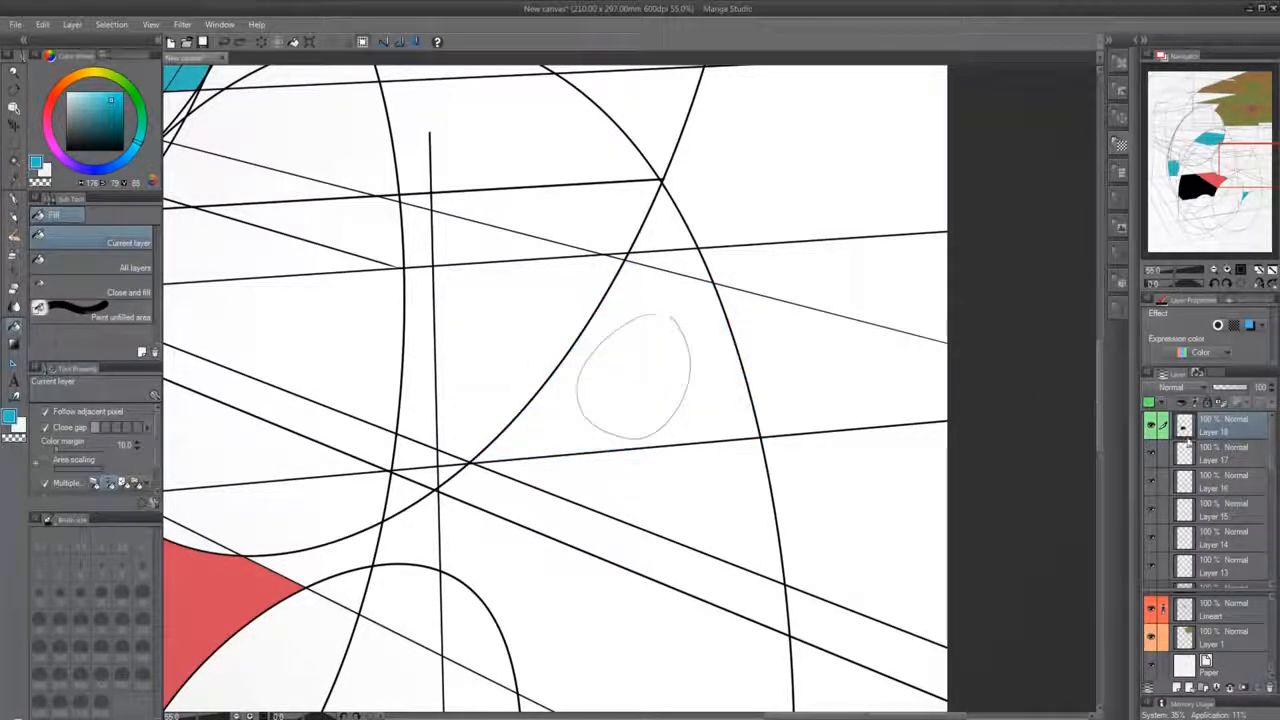
# Narrow the loop's gap on Lineart with the Lighter pencil, and prepare the Current layer fill on Layer 18 with a muted teal
pyautogui.click(1220, 620)
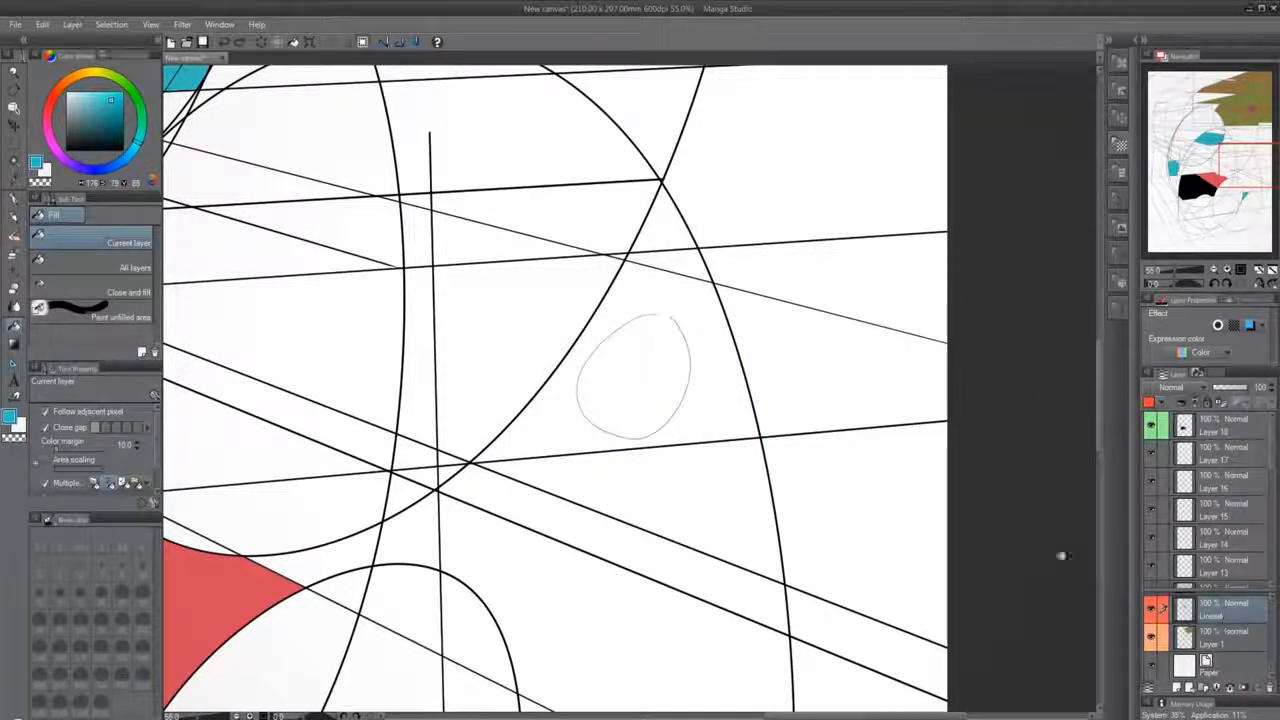
pyautogui.click(14, 217)
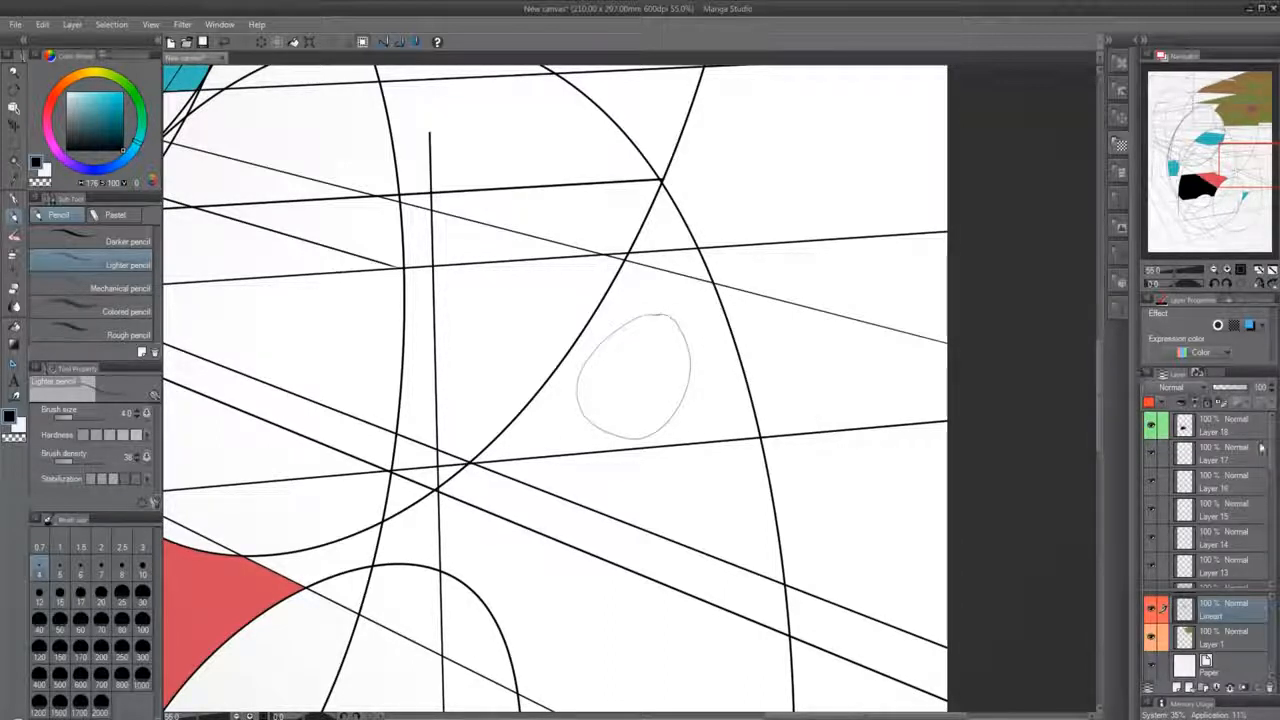
pyautogui.click(1220, 425)
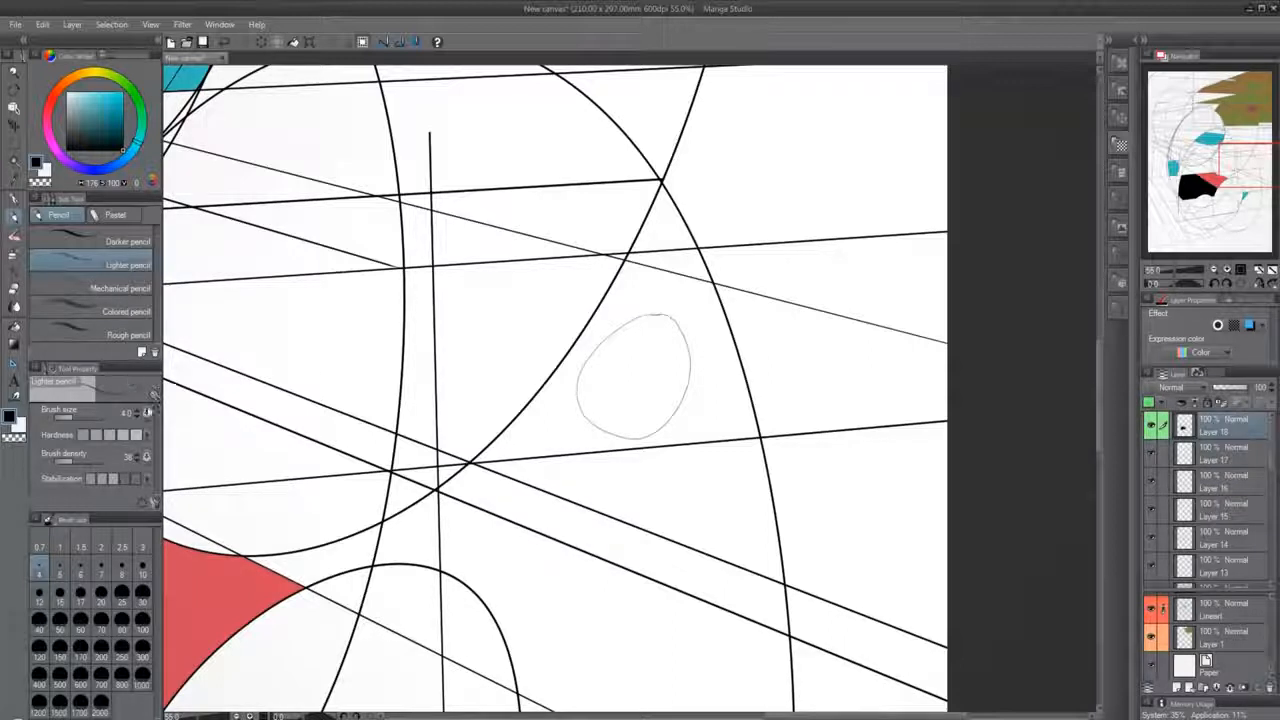
pyautogui.click(15, 327)
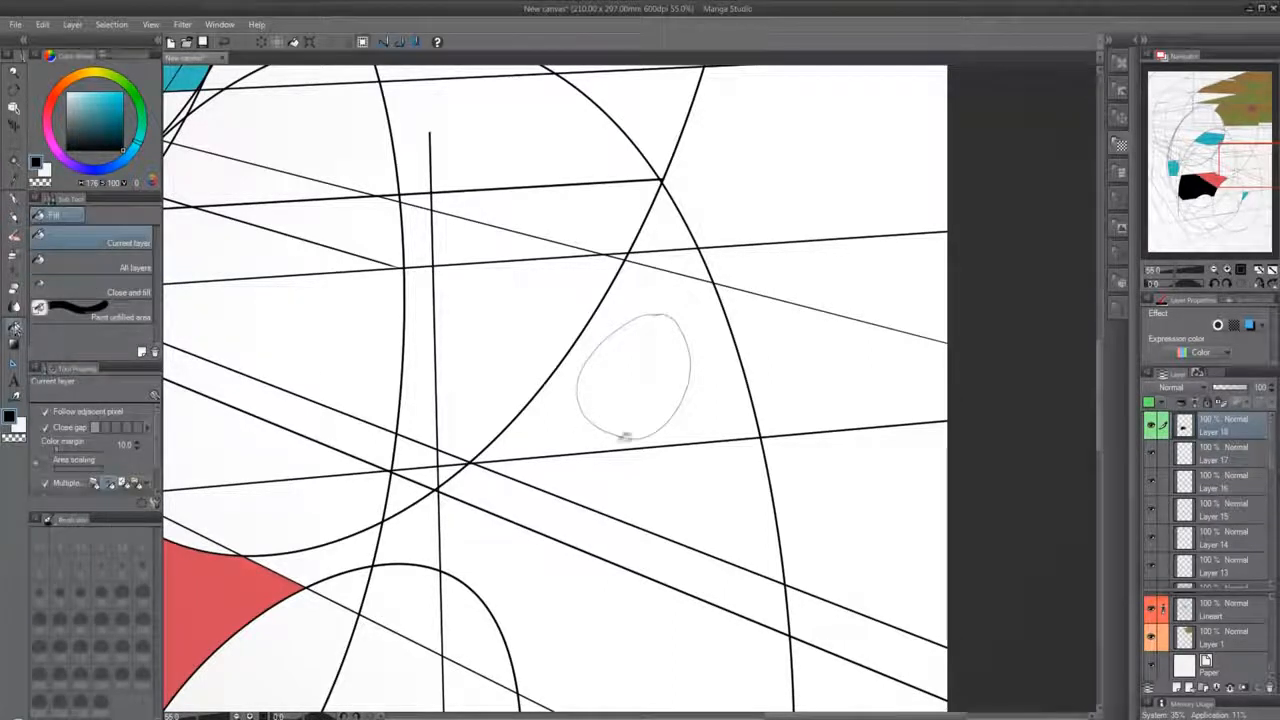
pyautogui.click(103, 112)
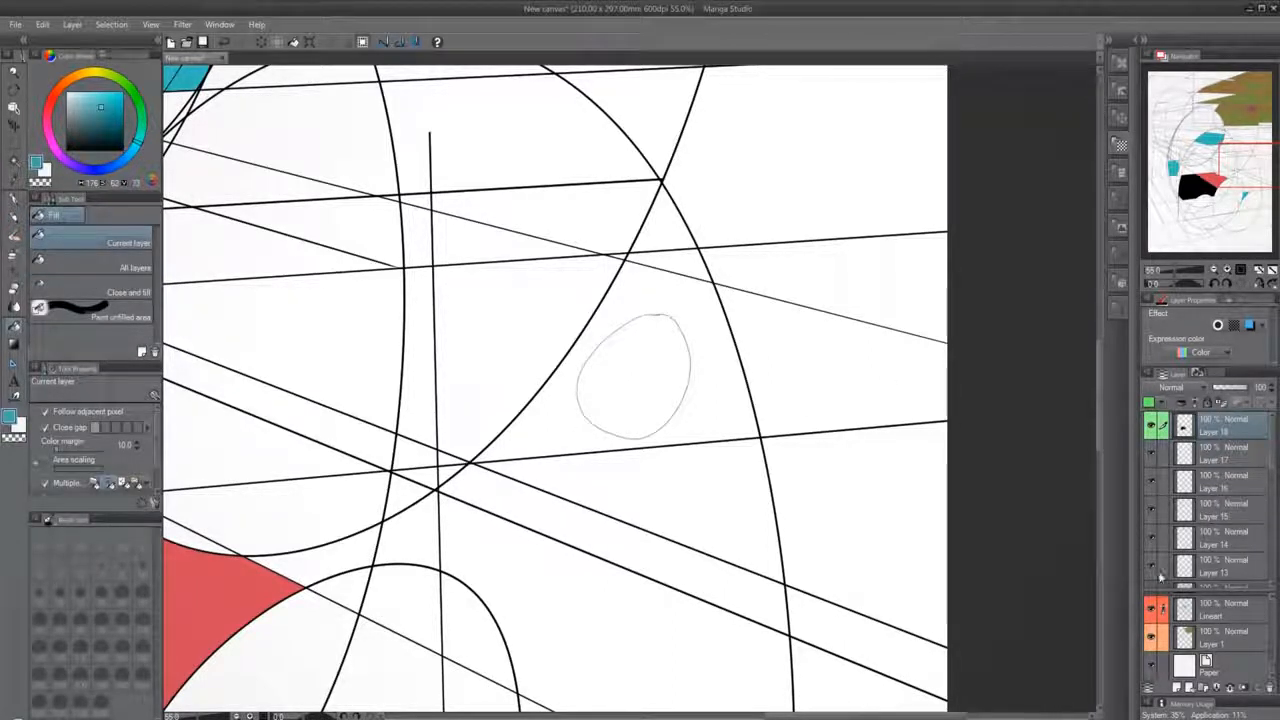
# Toggle Layer 18's visibility, try filling the narrowed loop on that layer at the lowest Close gap level, and undo the fill
pyautogui.click(1225, 636)
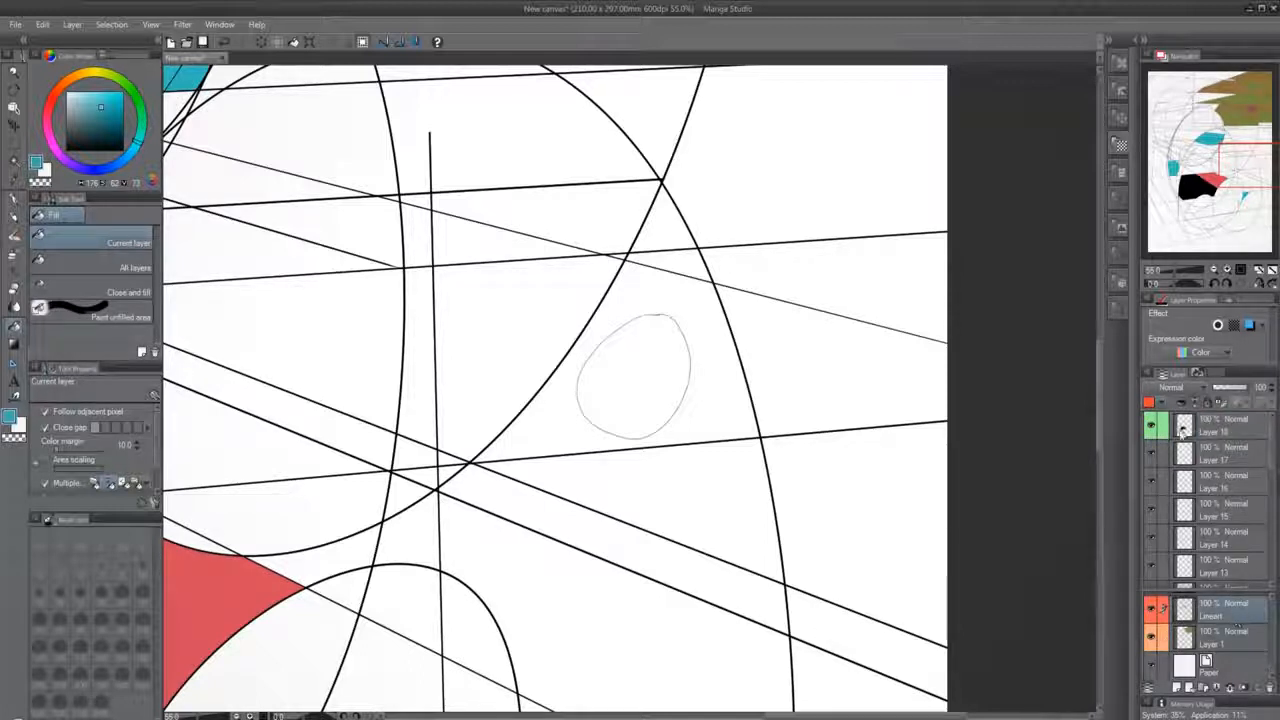
pyautogui.click(1151, 427)
pyautogui.click(1151, 427)
pyautogui.click(1215, 427)
pyautogui.click(651, 331)
pyautogui.hotkey('ctrl', 'z')
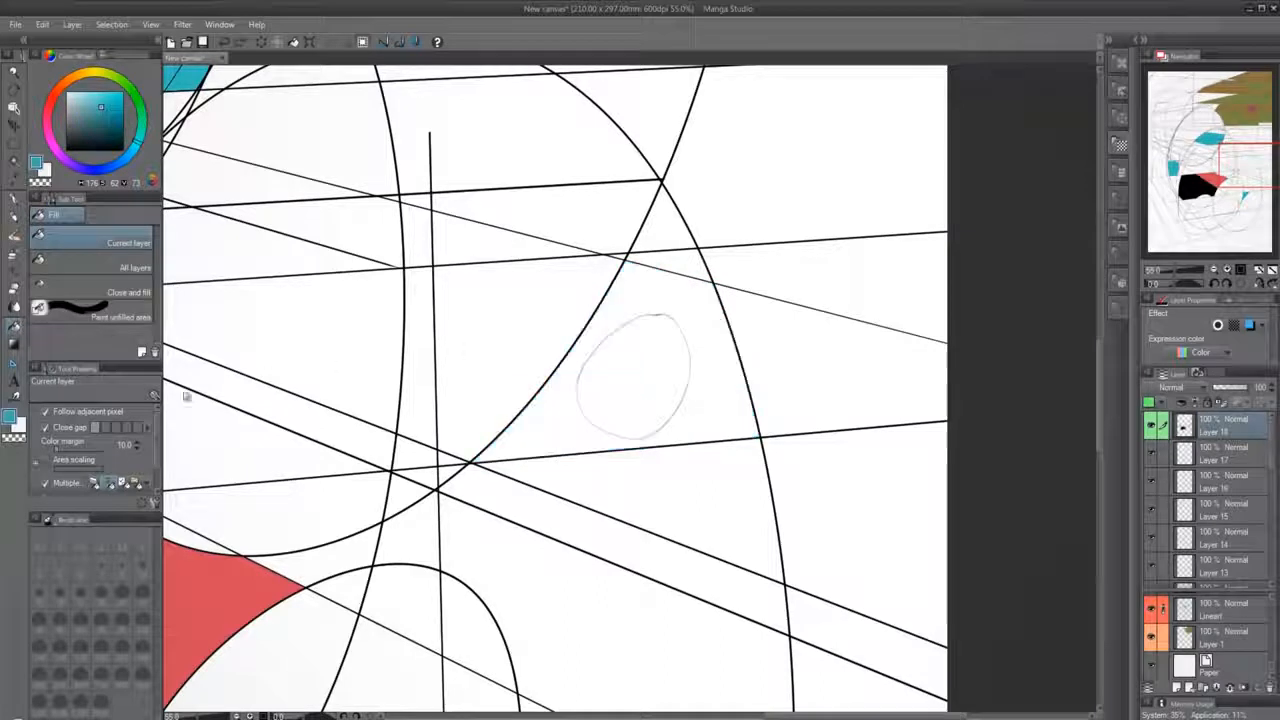
# Compare teal fills of the loop with Close gap at the highest and the lowest level, undoing each trial fill
pyautogui.click(135, 427)
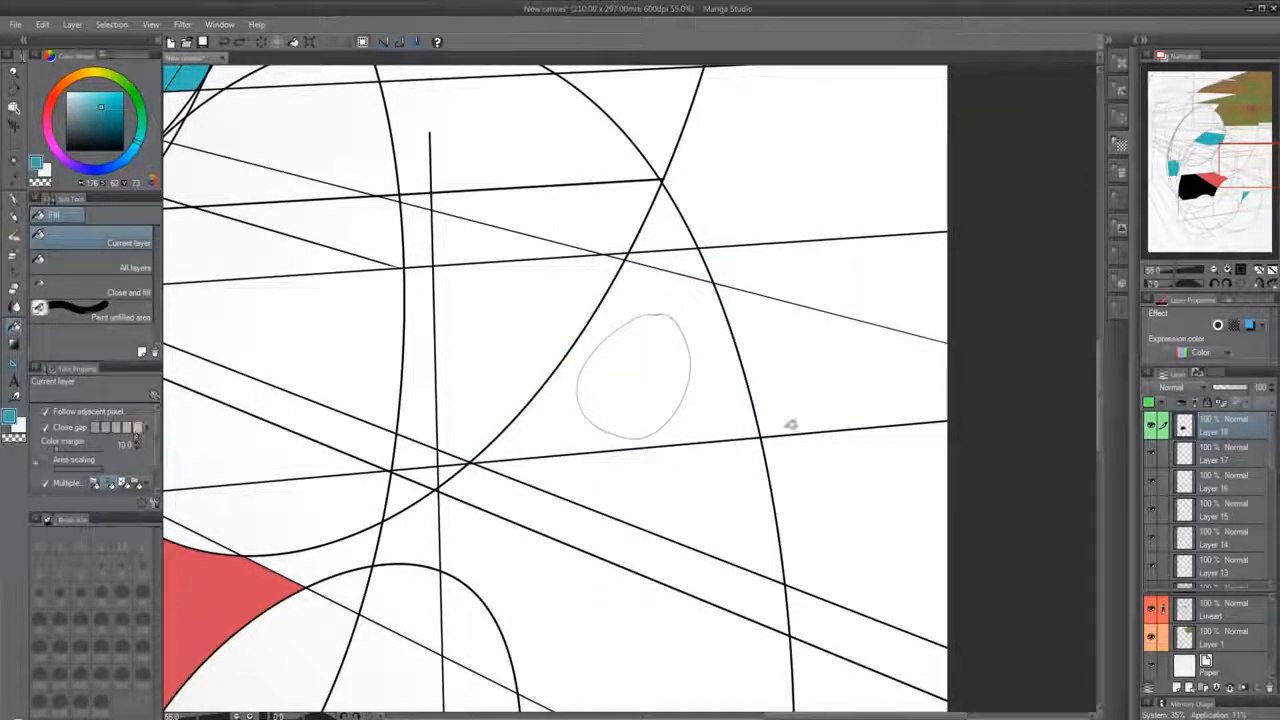
pyautogui.click(640, 346)
pyautogui.hotkey('ctrl', 'z')
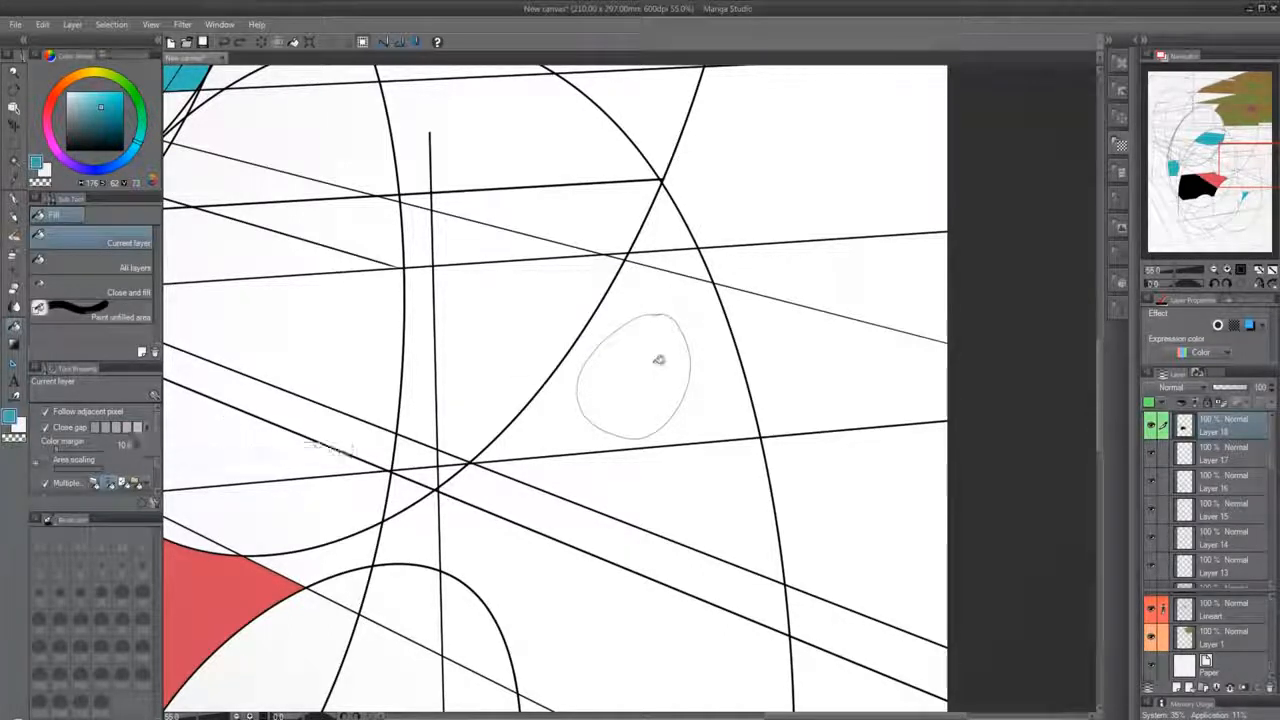
pyautogui.click(663, 336)
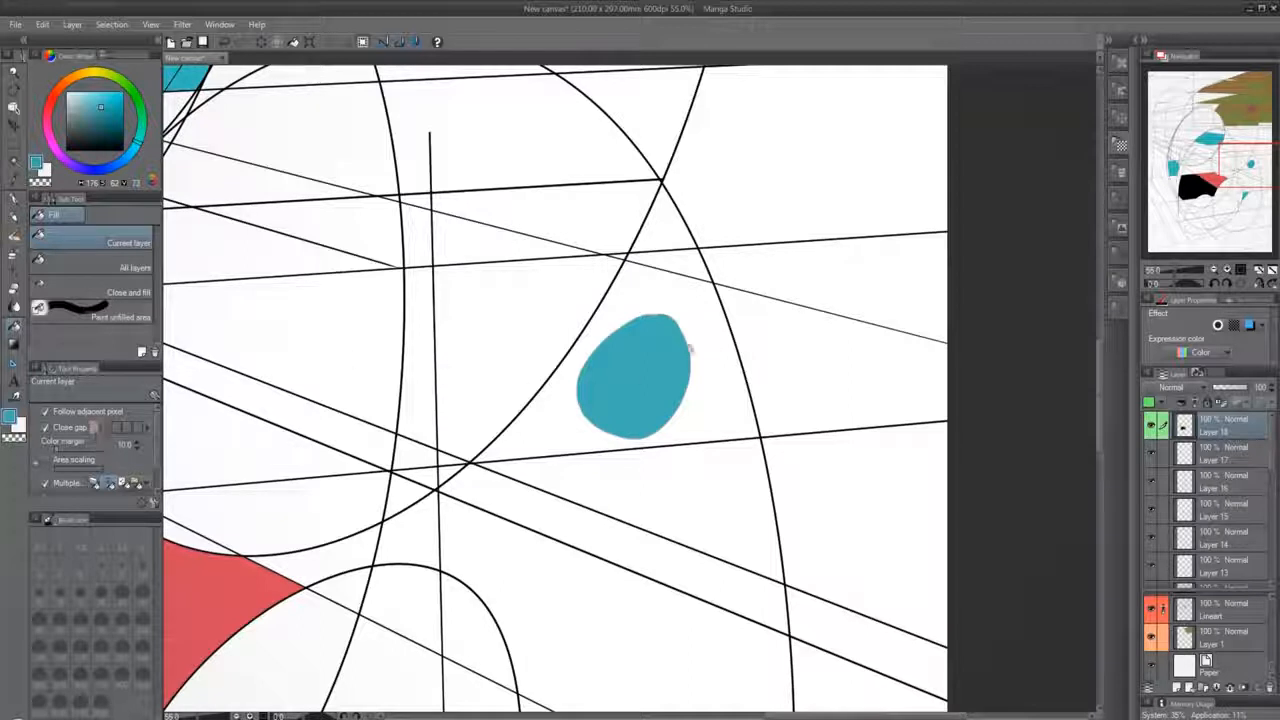
pyautogui.hotkey('ctrl', 'z')
pyautogui.click(661, 352)
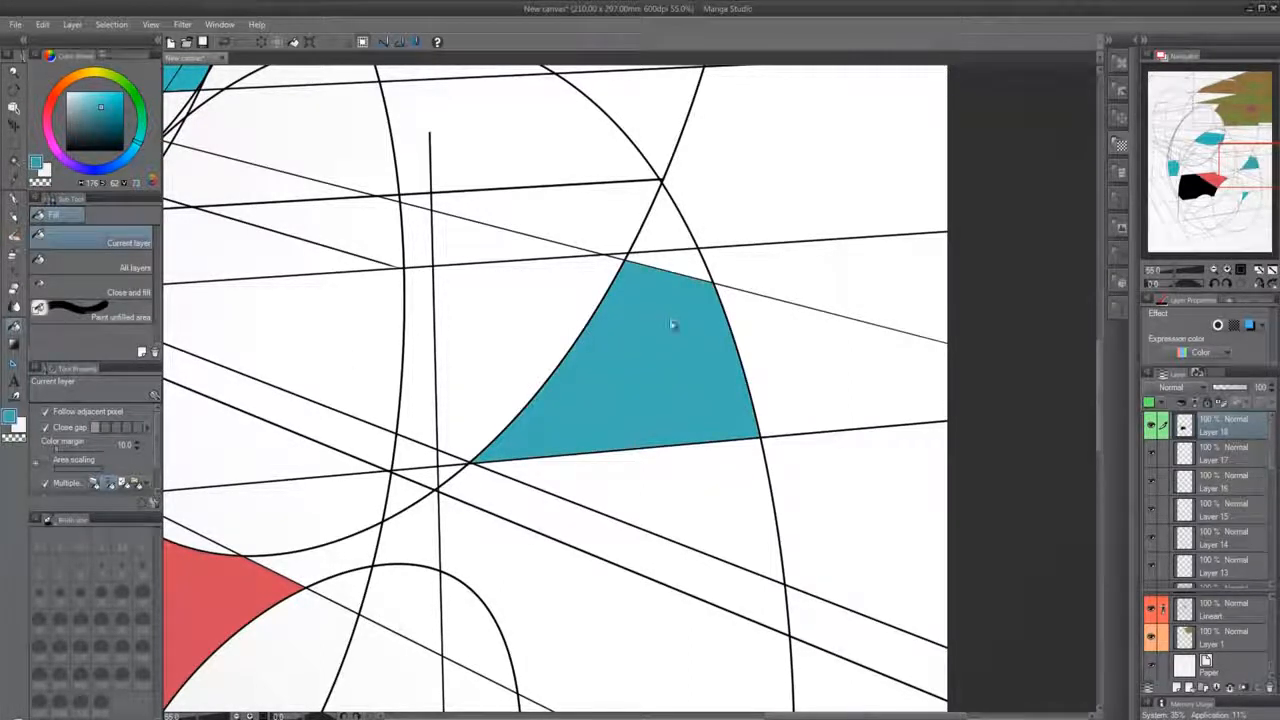
pyautogui.hotkey('ctrl', 'z')
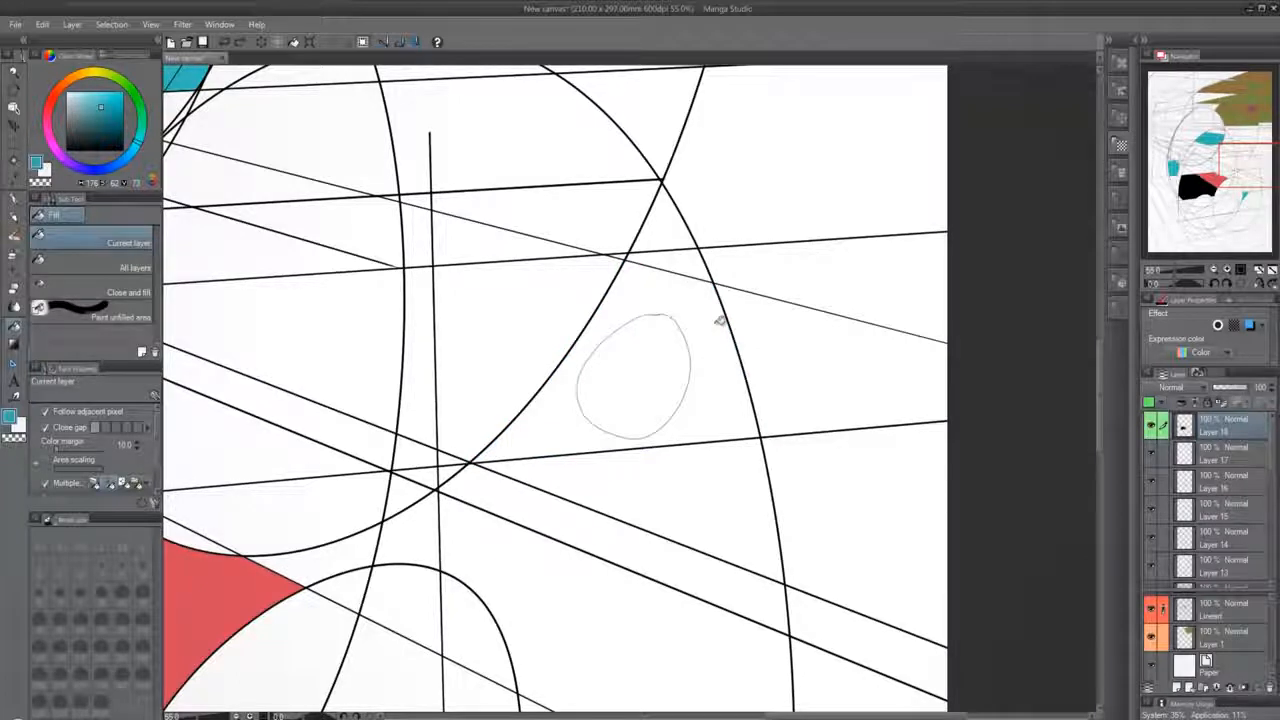